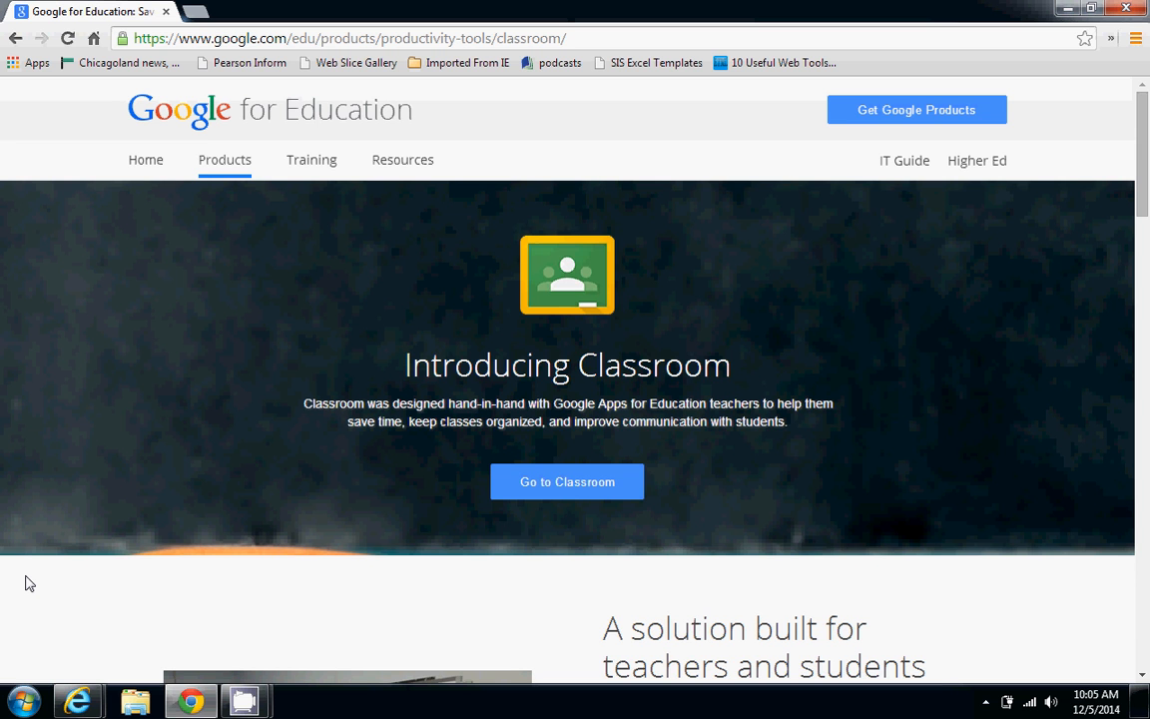
Step: Go to Classroom and sign in with the teacher's account e-mail and password
{"action": "left_click", "coordinate": [560, 482]}
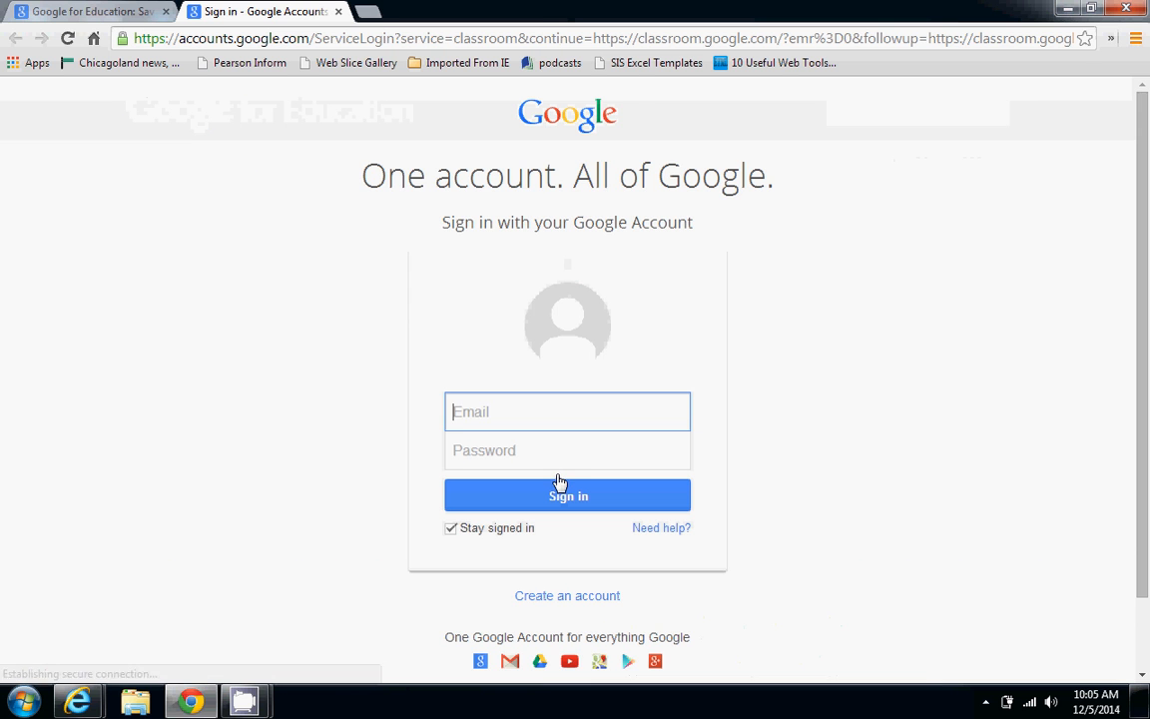
{"action": "left_click", "coordinate": [542, 422]}
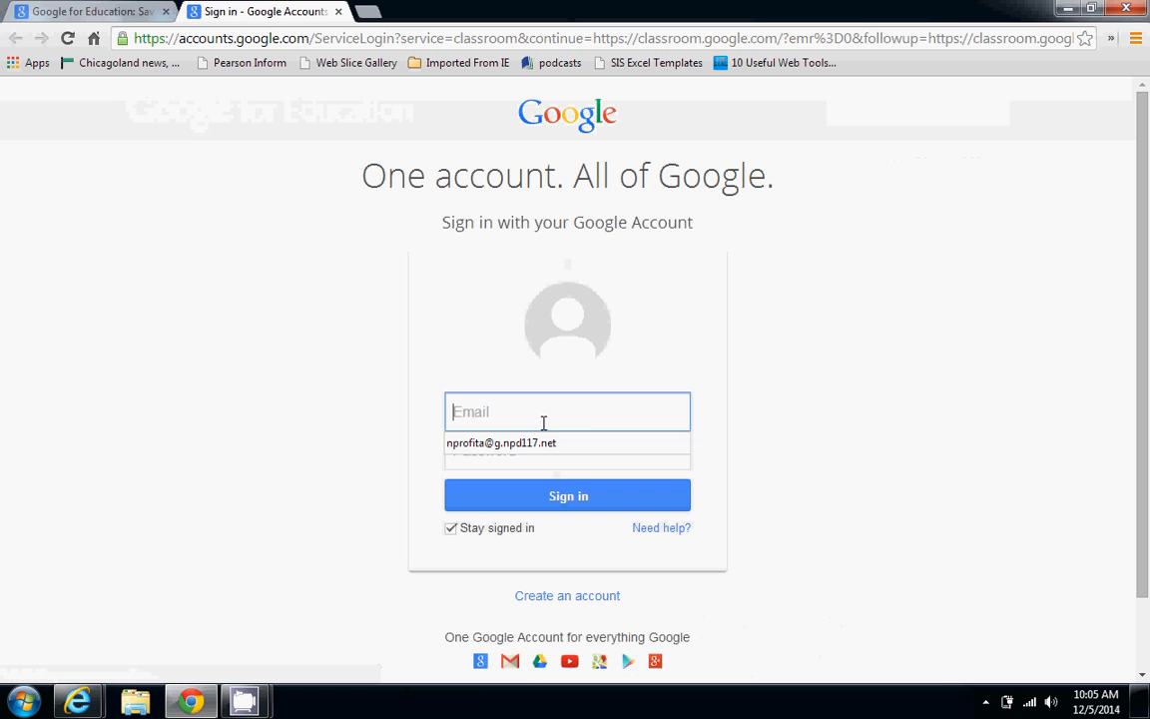
{"action": "left_click", "coordinate": [531, 450]}
{"action": "left_click", "coordinate": [521, 444]}
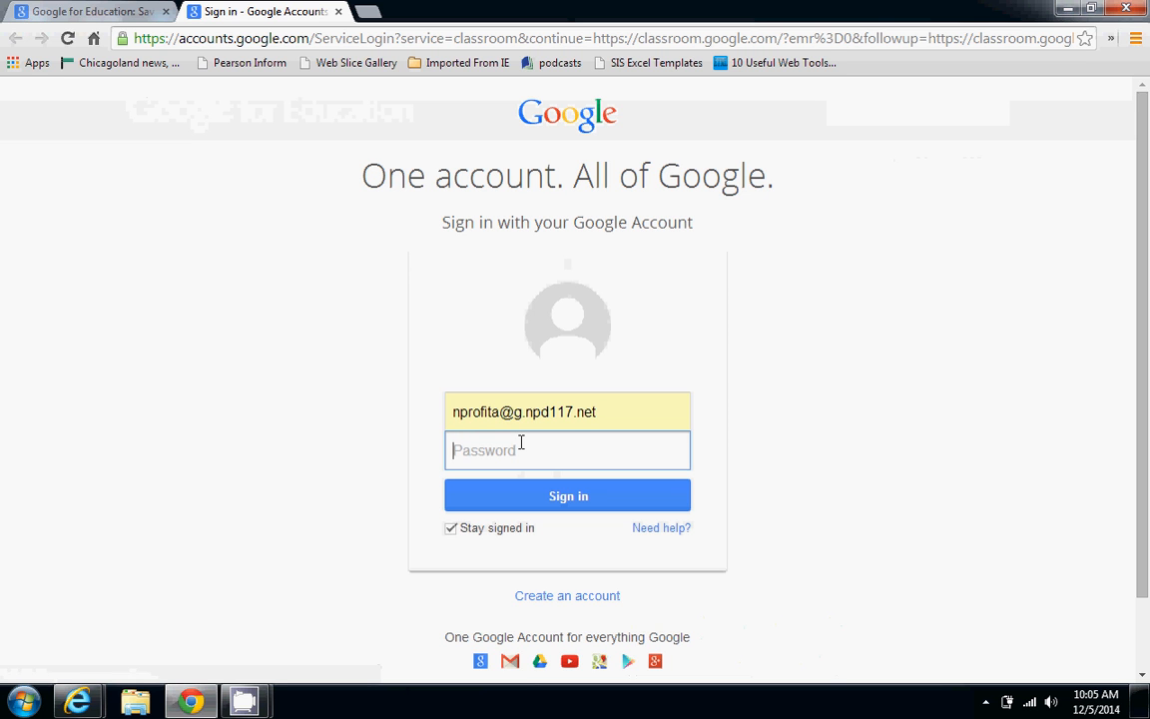
{"action": "type", "text": "•••••••"}
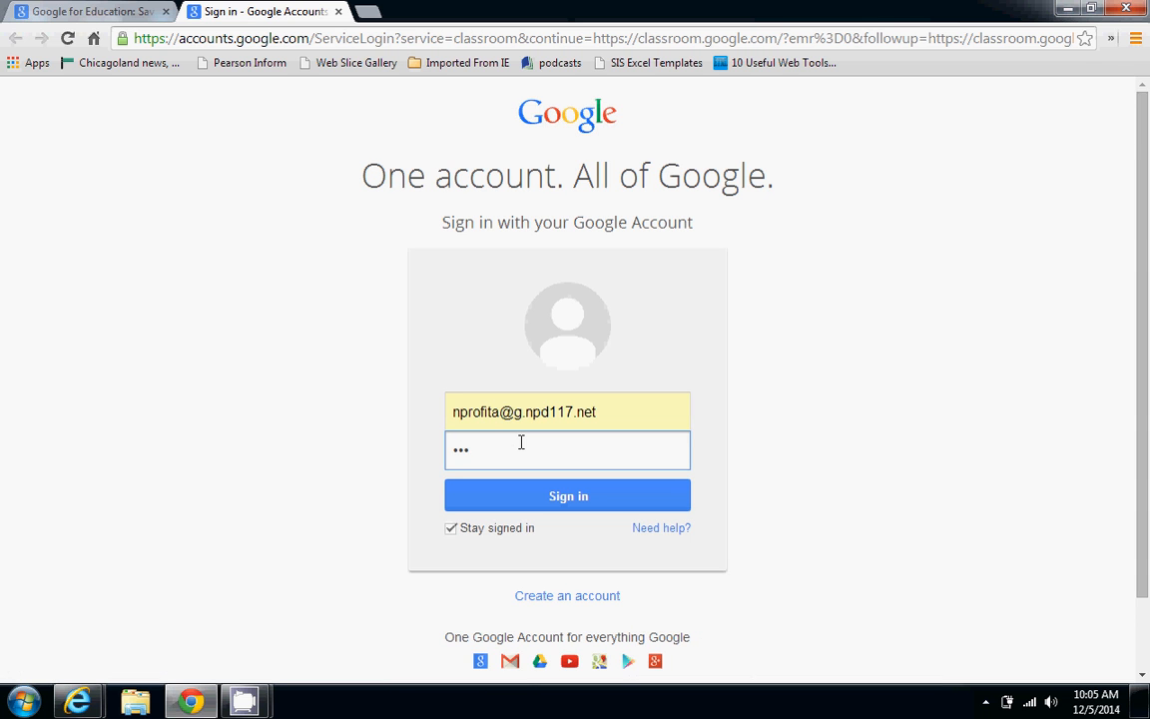
{"action": "type", "text": "•••••"}
{"action": "key", "text": "Return"}
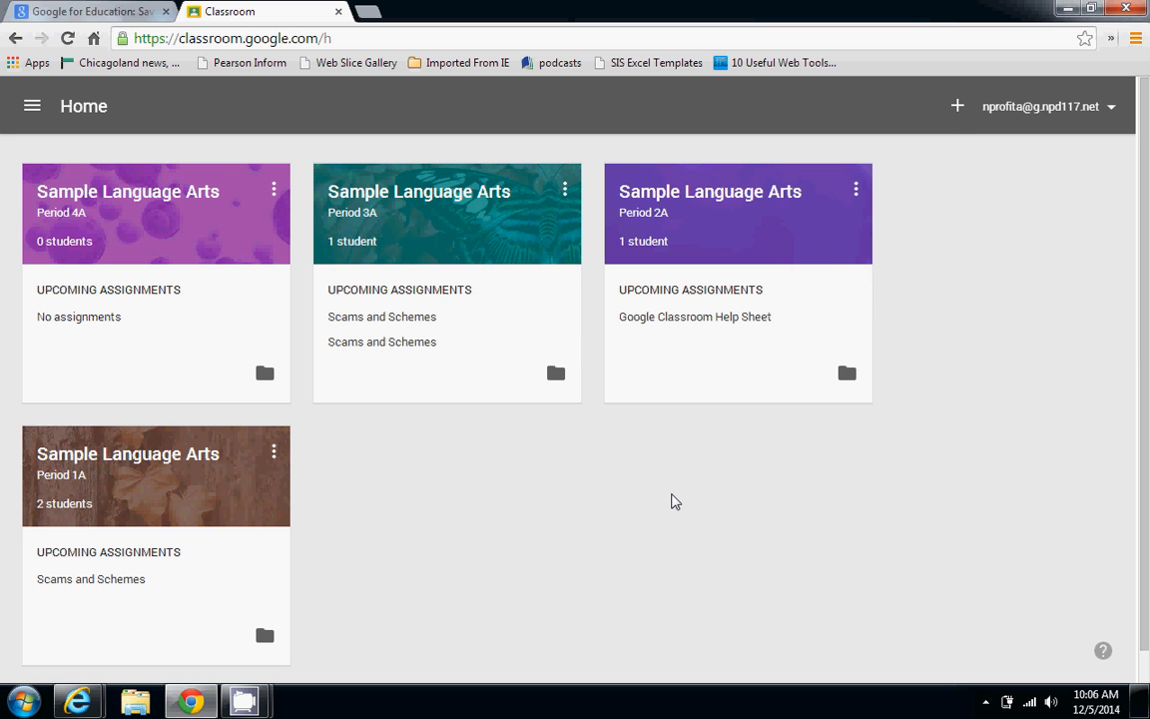
Step: Create a class named "Sample Language Arts" with the section "Period 5A"
{"action": "left_click", "coordinate": [958, 106]}
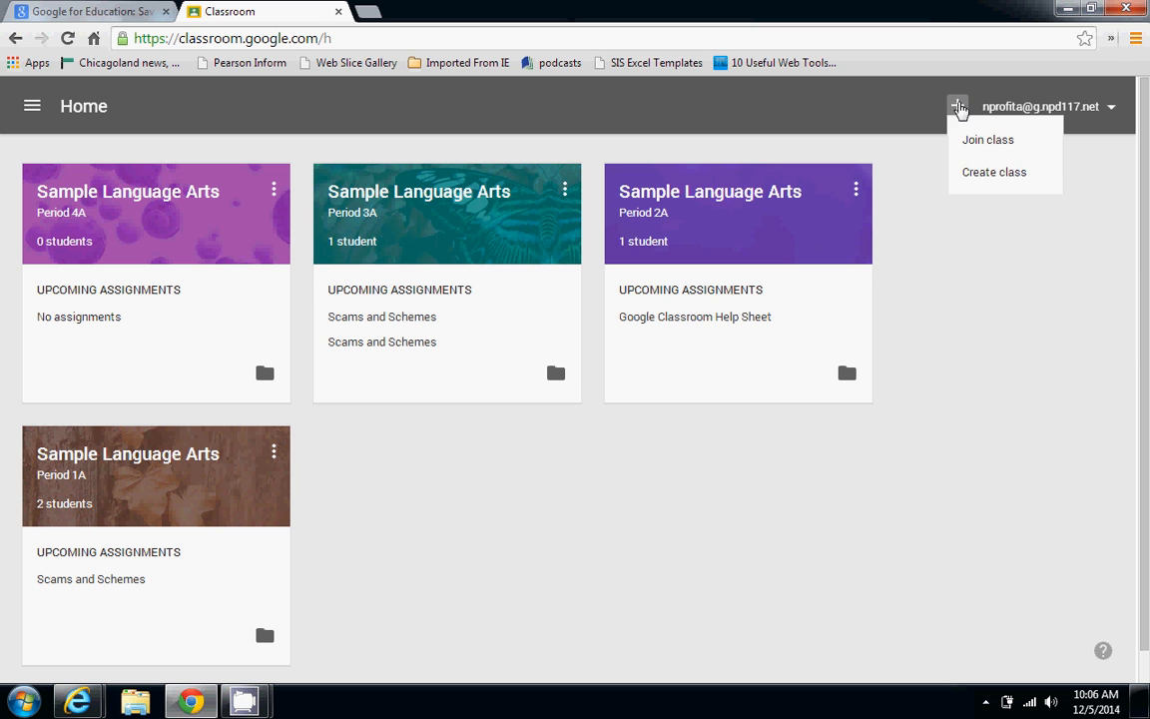
{"action": "left_click", "coordinate": [979, 174]}
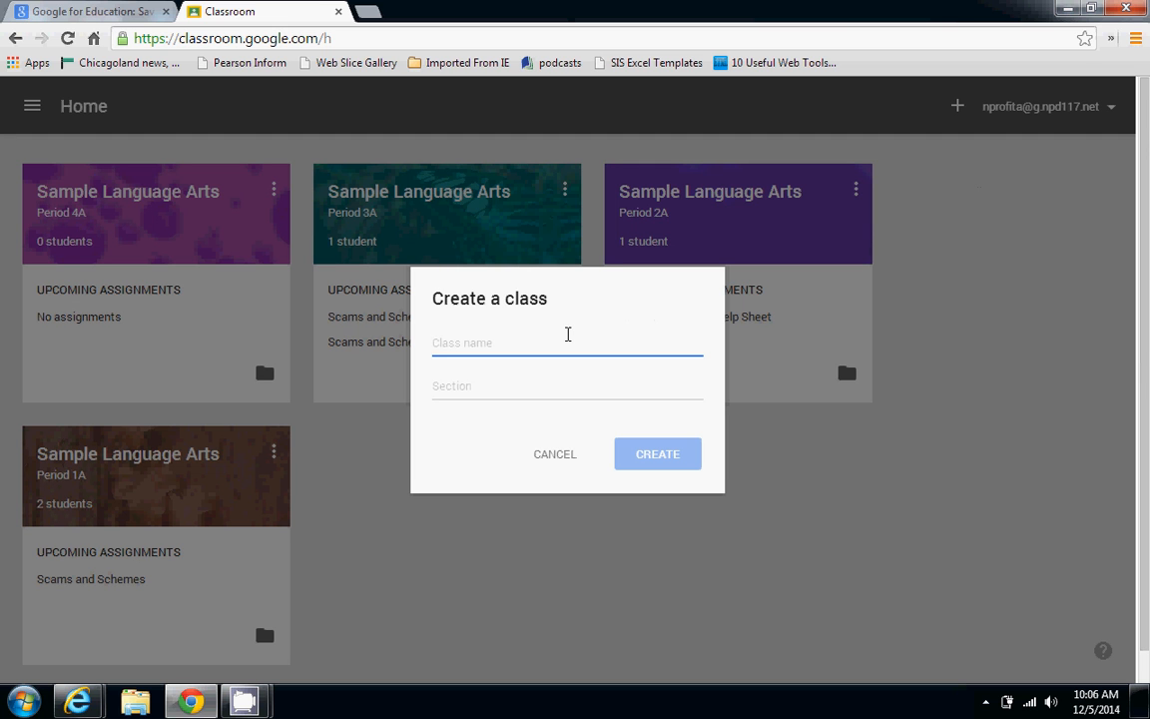
{"action": "type", "text": "Sa"}
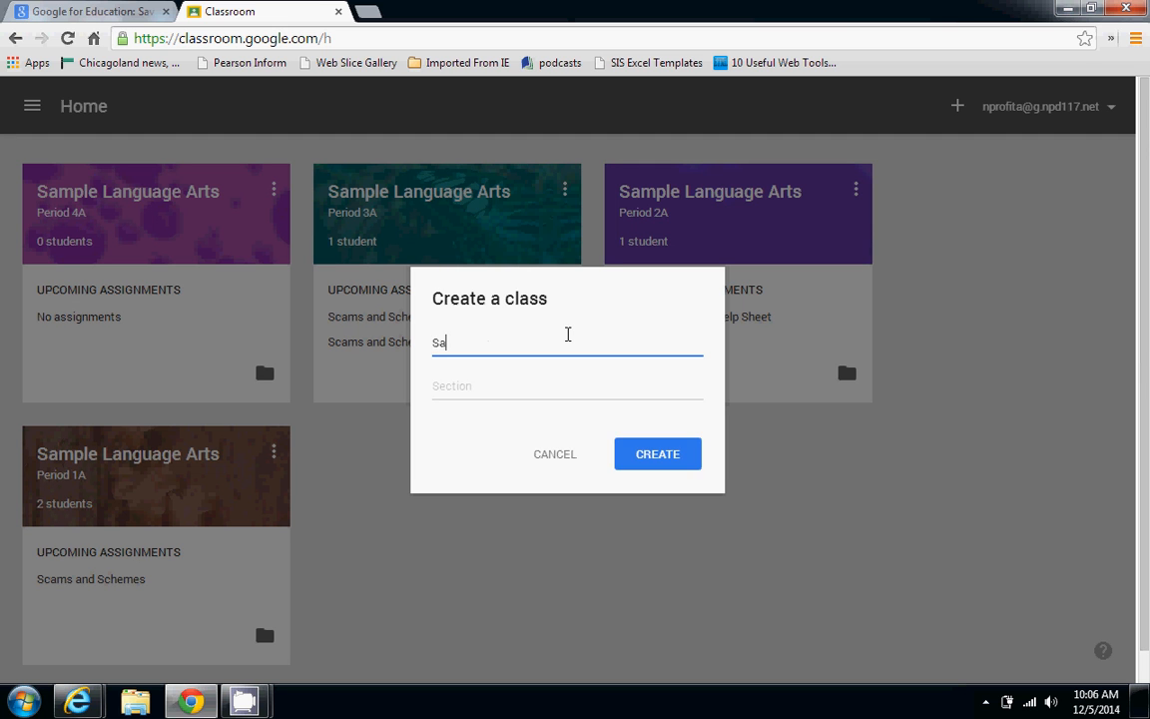
{"action": "type", "text": "mple Language Arts"}
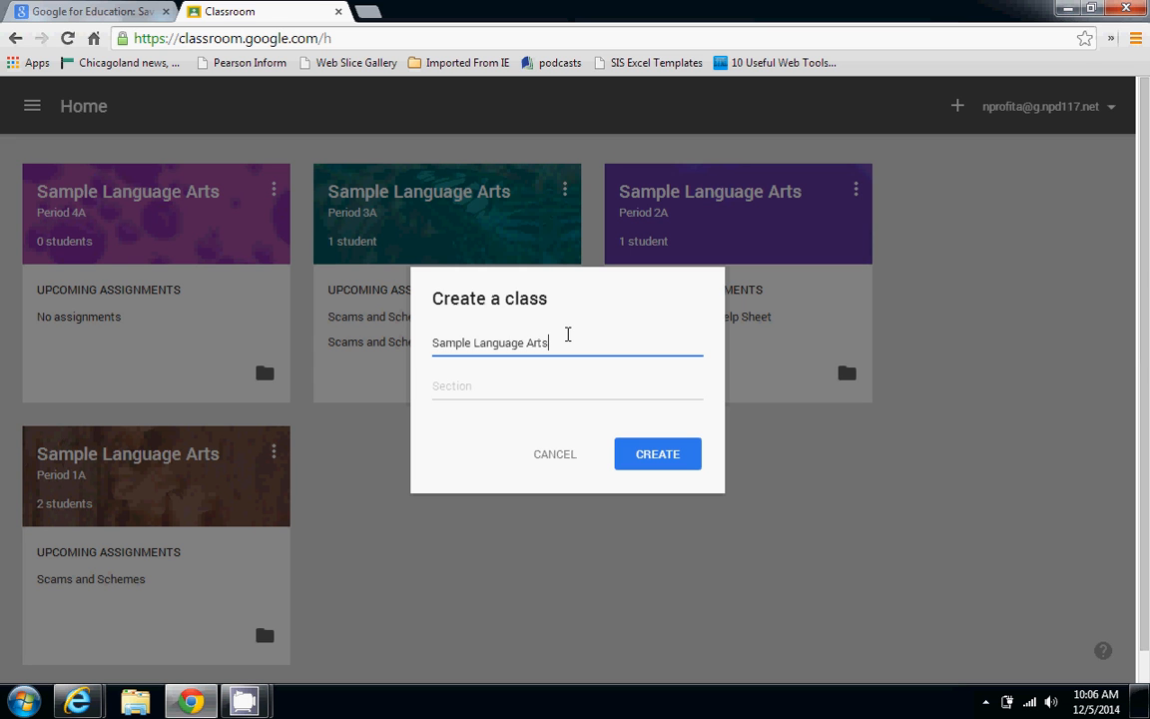
{"action": "key", "text": "Tab"}
{"action": "type", "text": "Period 5A"}
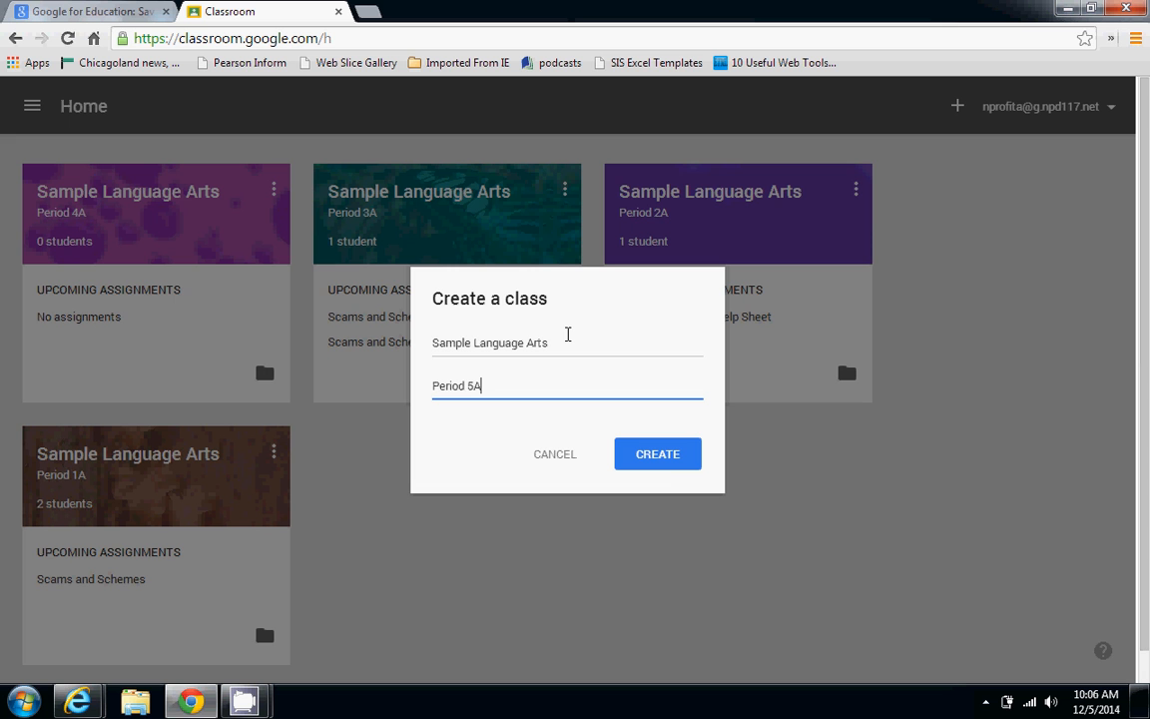
{"action": "left_click", "coordinate": [662, 464]}
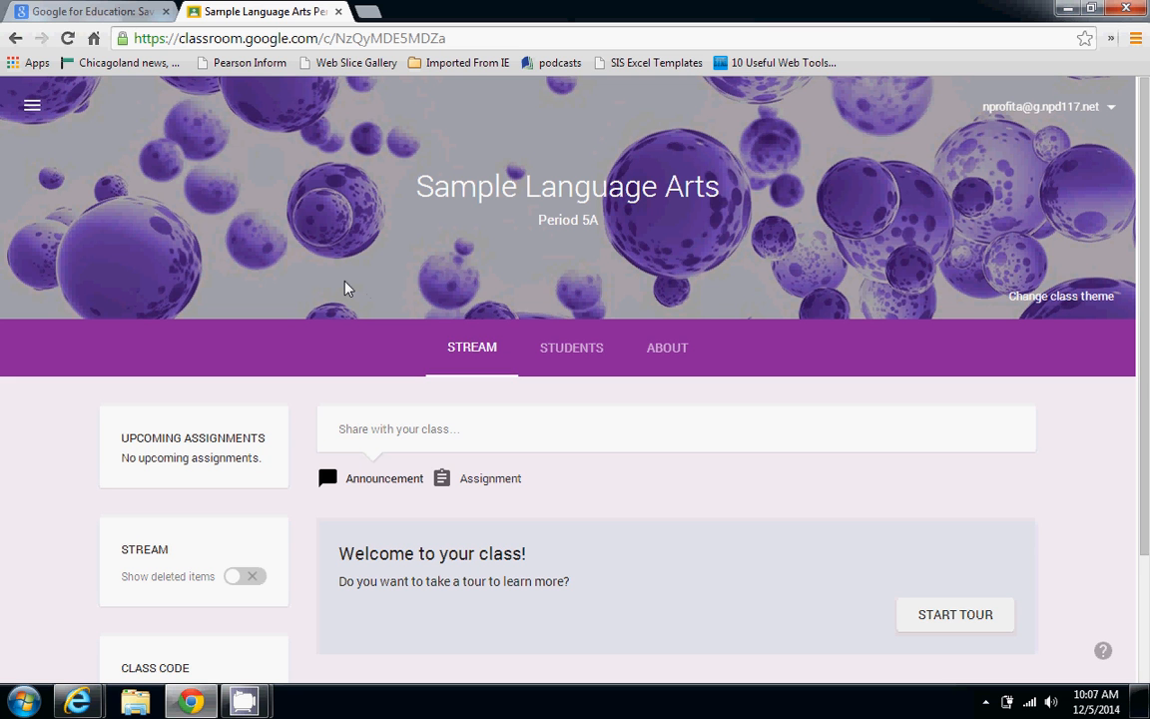
Step: Return to the Classroom home page and view the options for joining or creating a class
{"action": "left_click", "coordinate": [33, 108]}
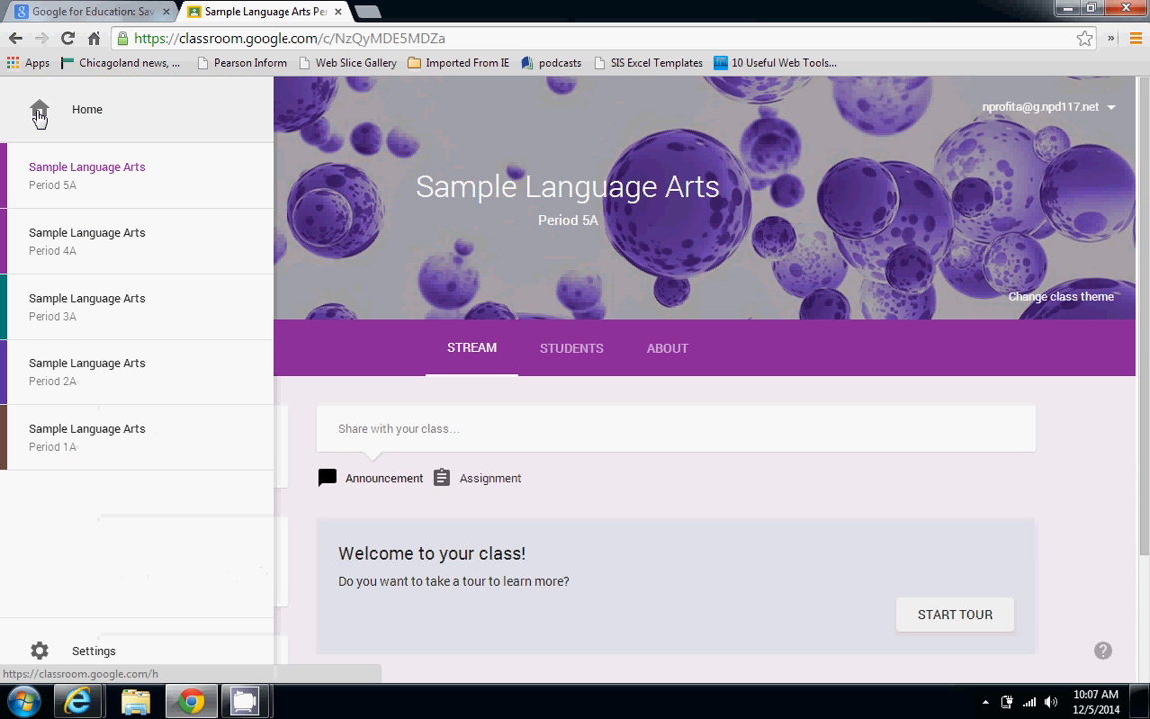
{"action": "left_click", "coordinate": [39, 116]}
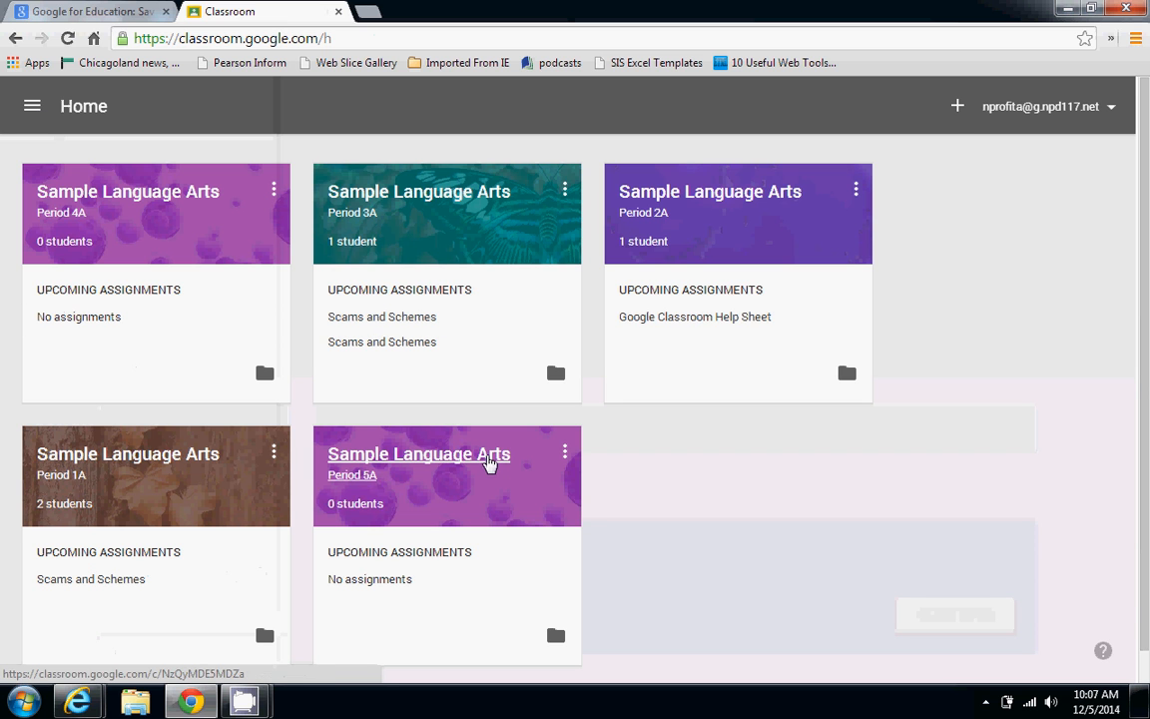
{"action": "left_click", "coordinate": [958, 108]}
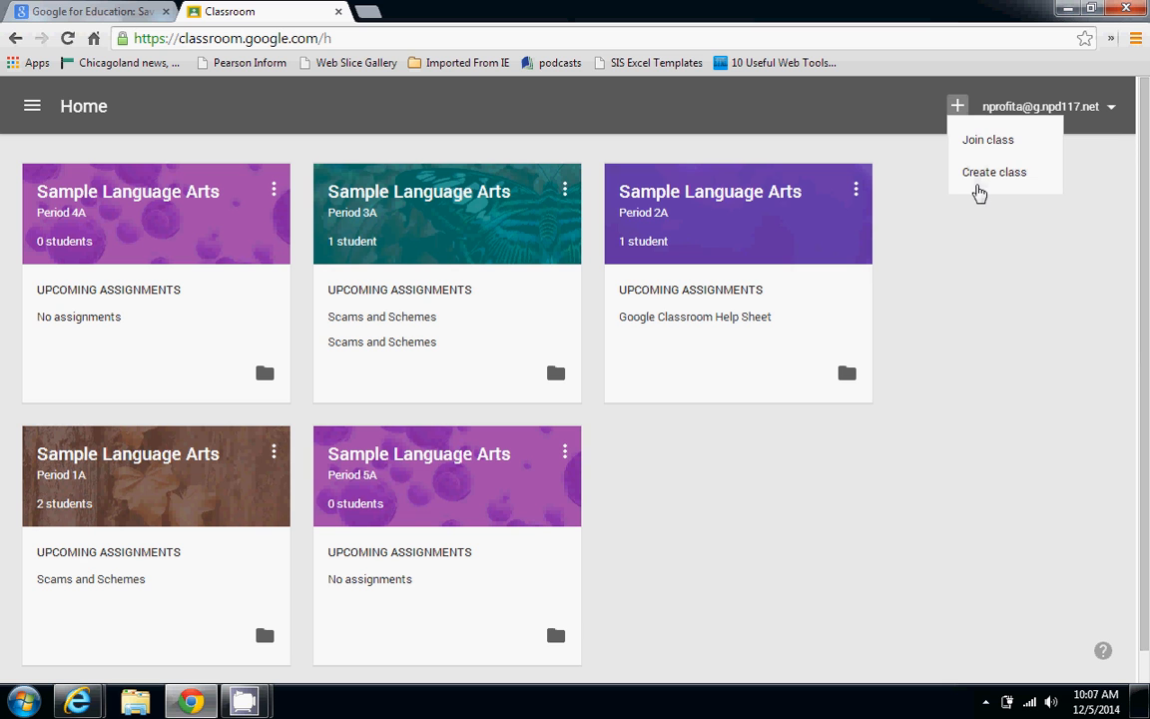
{"action": "left_click", "coordinate": [961, 342]}
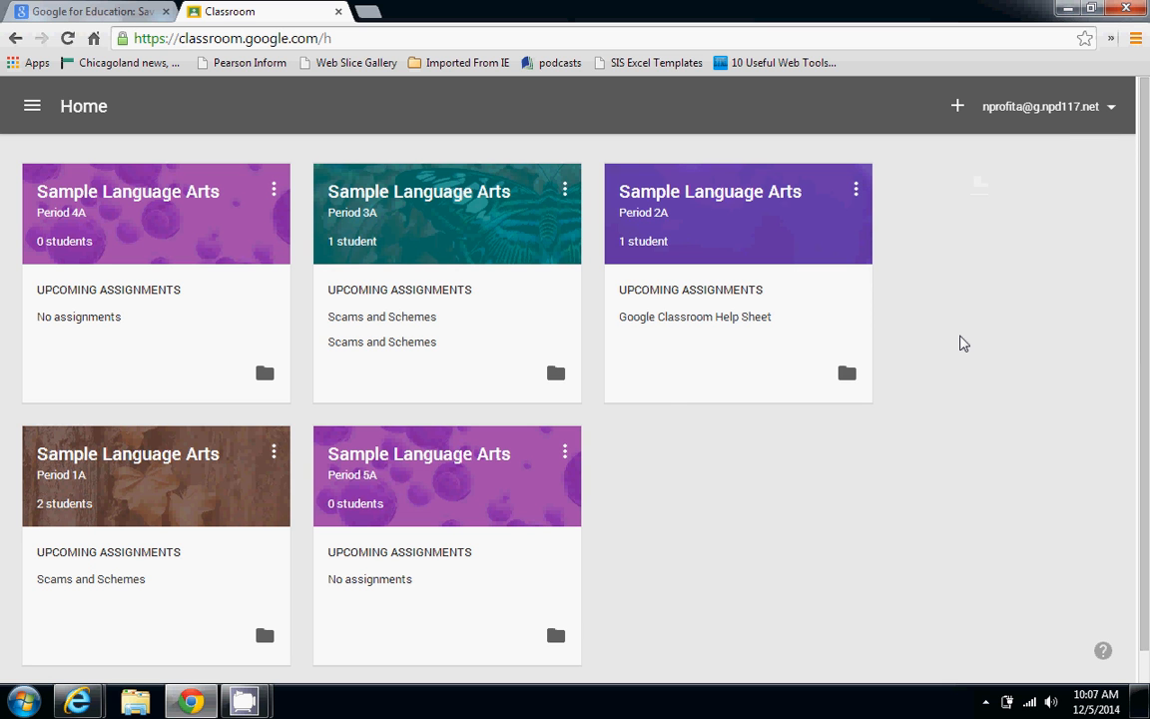
Step: Open the Period 5A class and change its theme to the blue-and-black butterfly on red flowers
{"action": "left_click", "coordinate": [478, 454]}
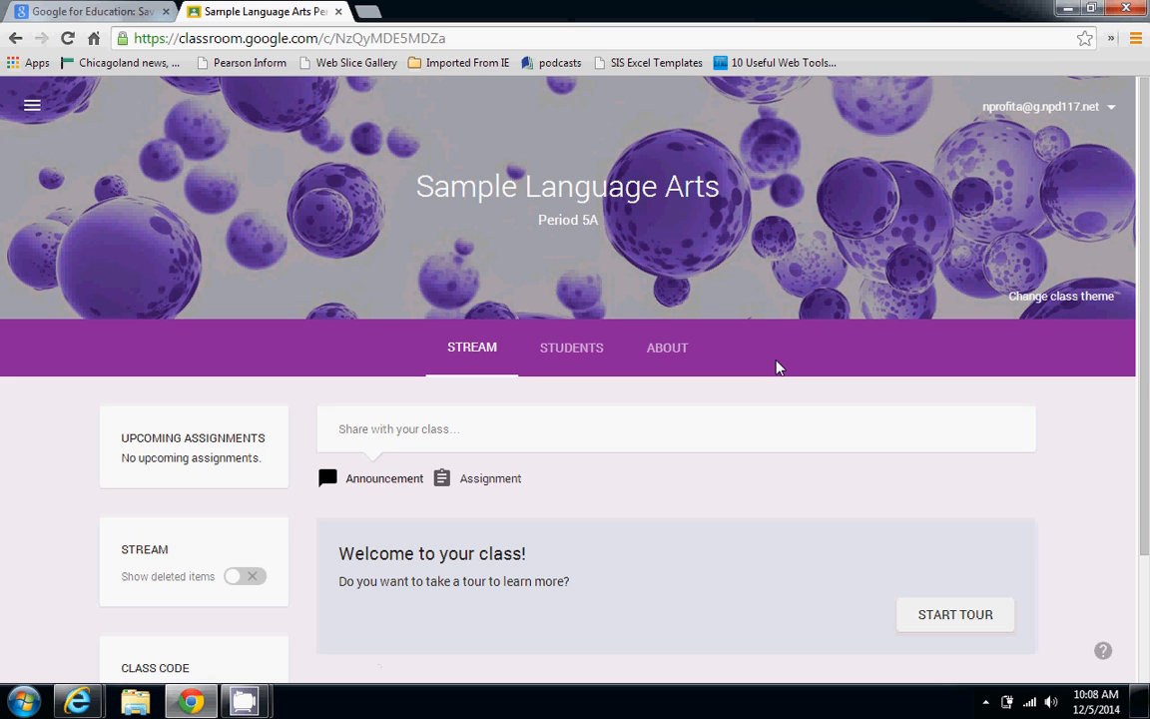
{"action": "left_click", "coordinate": [1067, 300]}
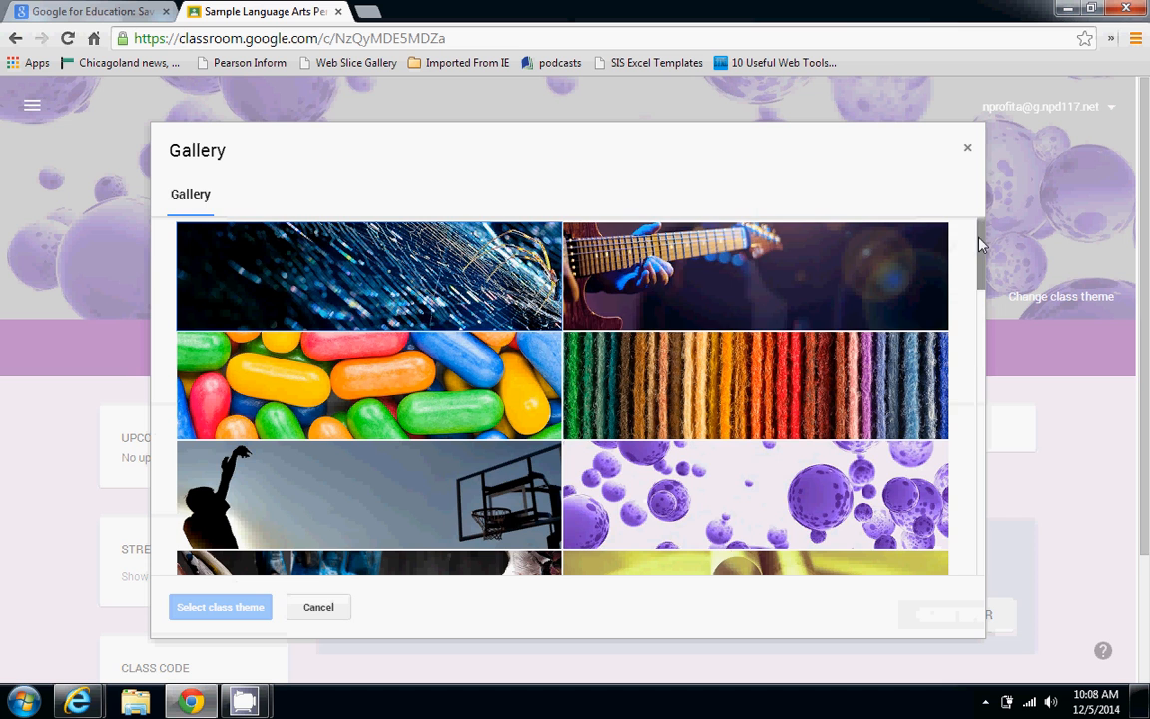
{"action": "left_click_drag", "start_coordinate": [980, 245], "coordinate": [970, 492]}
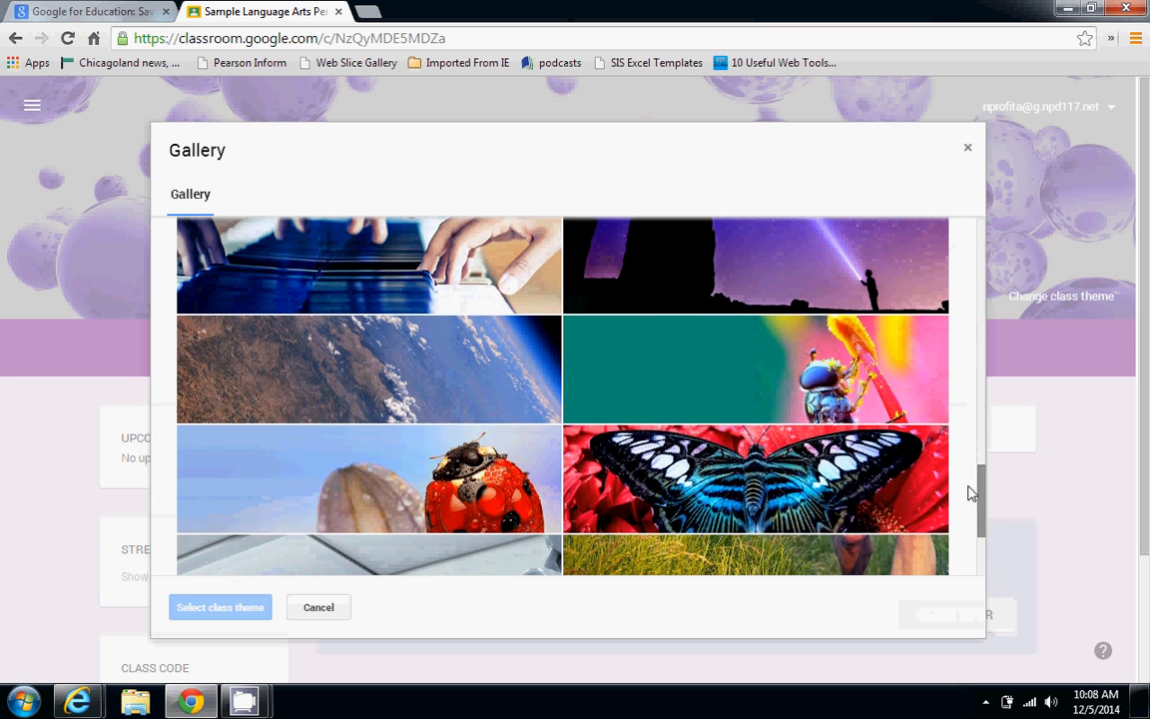
{"action": "left_click", "coordinate": [664, 454]}
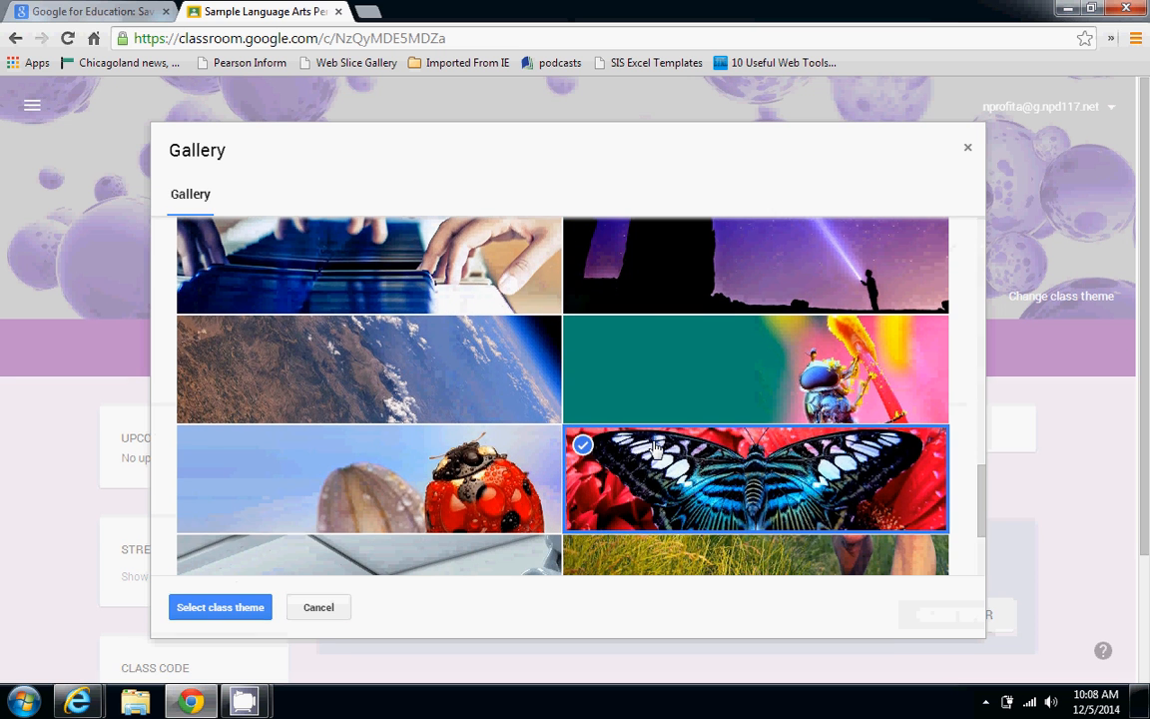
{"action": "left_click", "coordinate": [258, 610]}
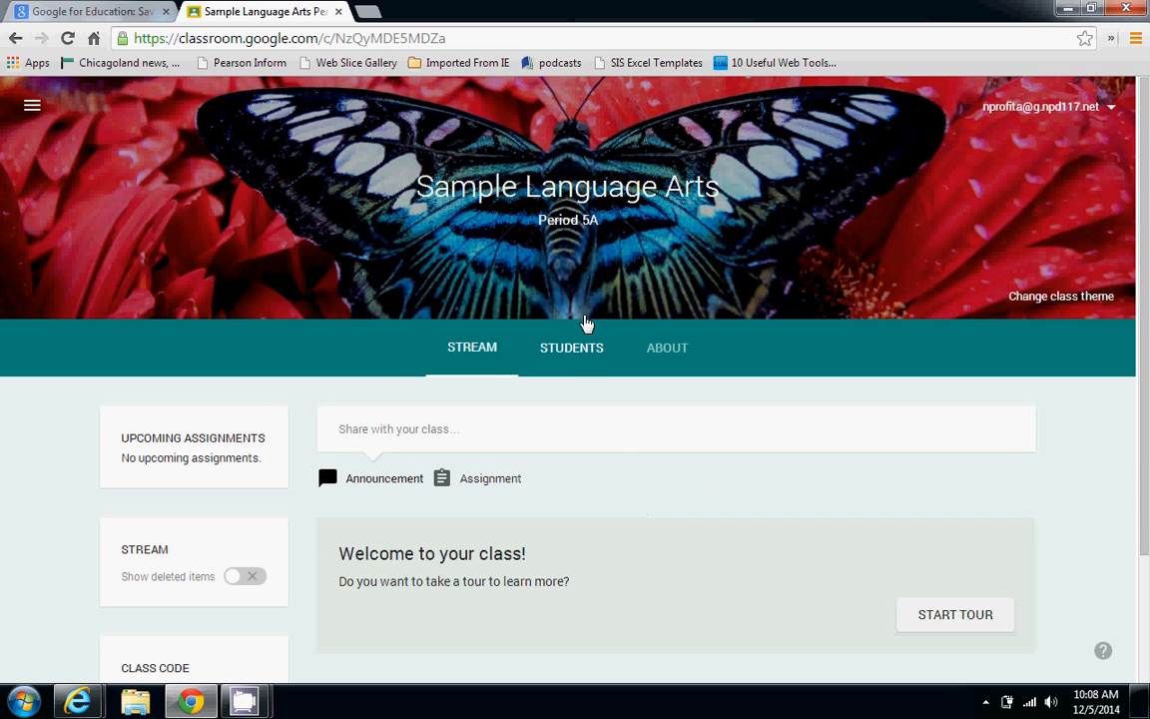
Step: Open the class's student roster, browse the groups available for invitation and one group's members, and cancel the invitation
{"action": "left_click", "coordinate": [571, 366]}
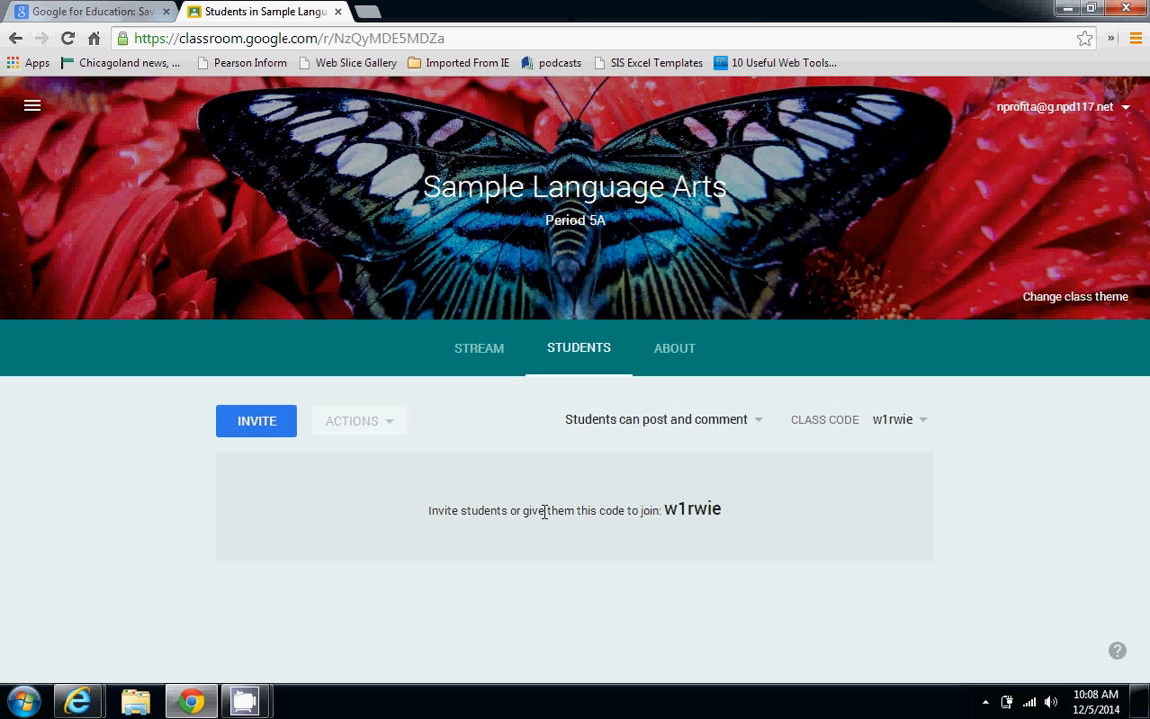
{"action": "left_click", "coordinate": [265, 432]}
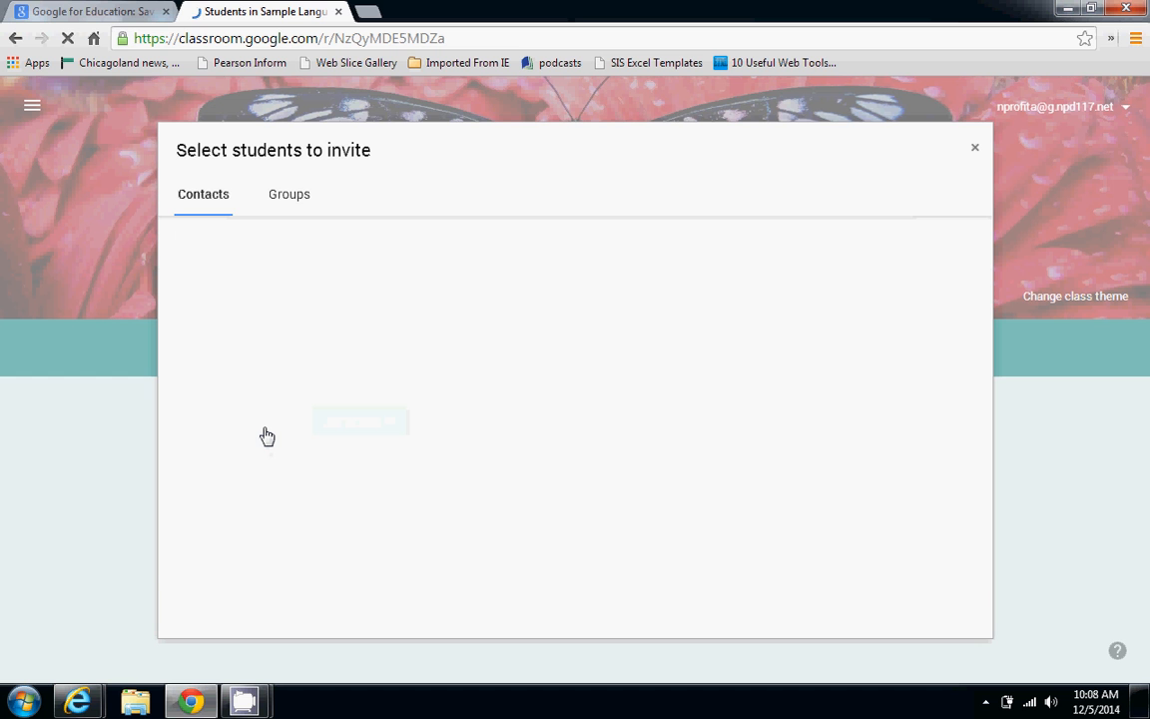
{"action": "left_click", "coordinate": [296, 195]}
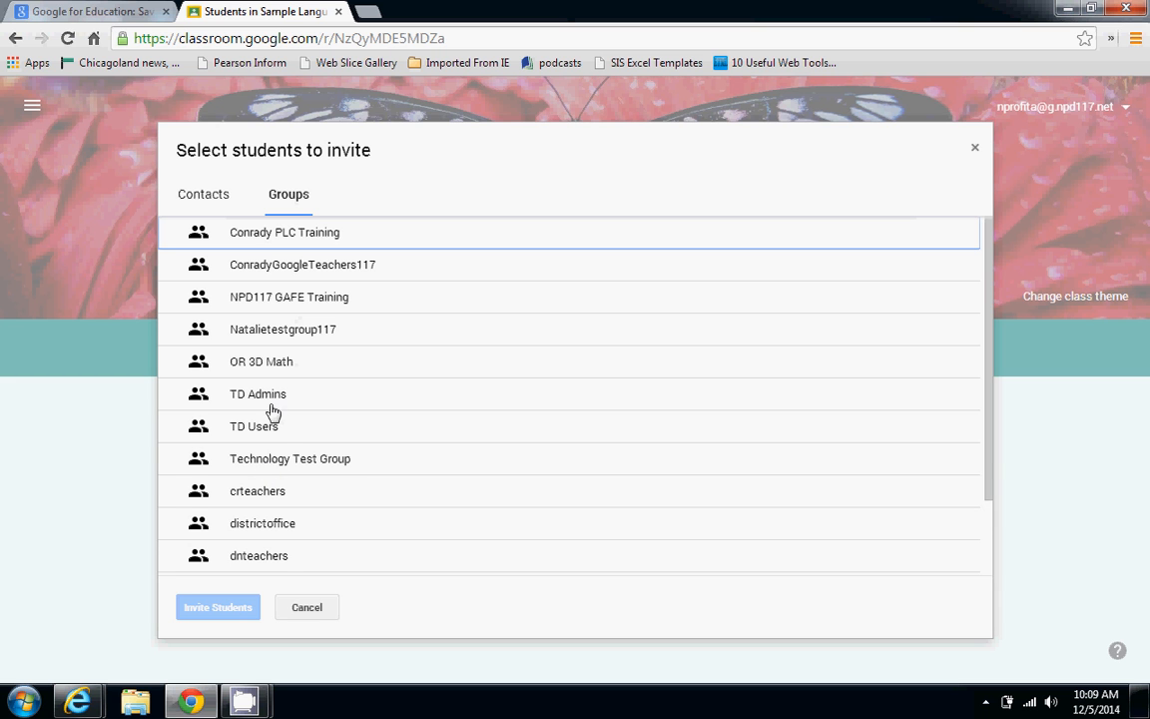
{"action": "left_click", "coordinate": [278, 330]}
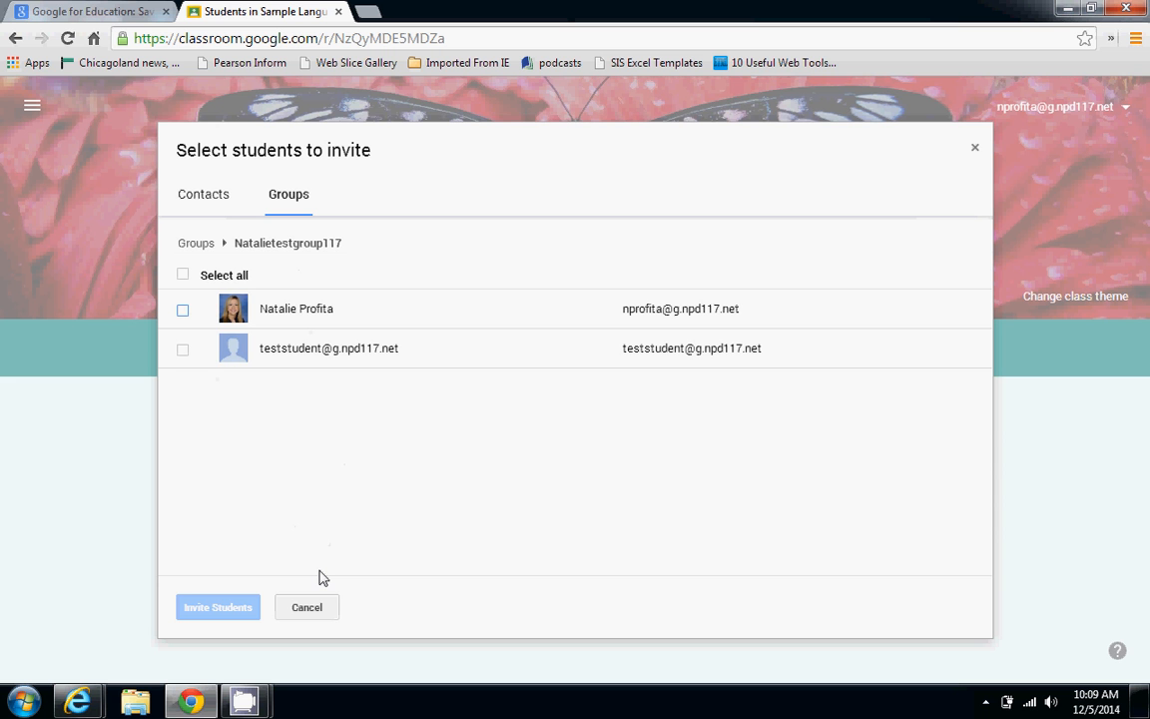
{"action": "left_click", "coordinate": [204, 245]}
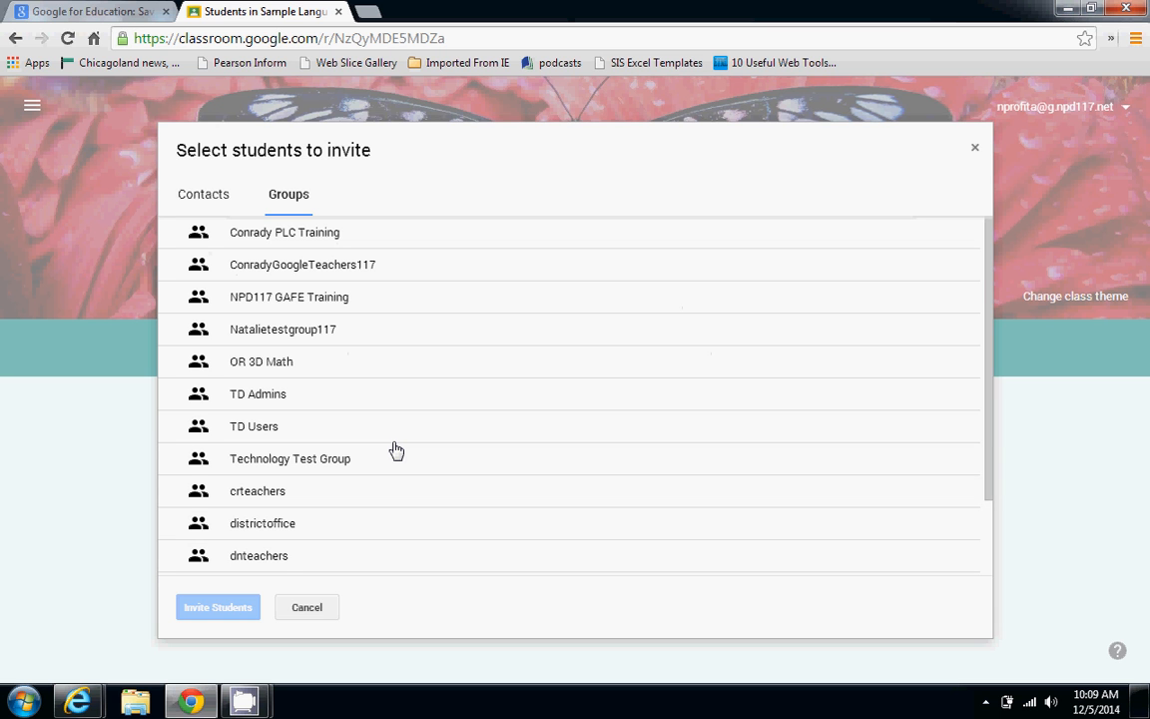
{"action": "left_click", "coordinate": [304, 608]}
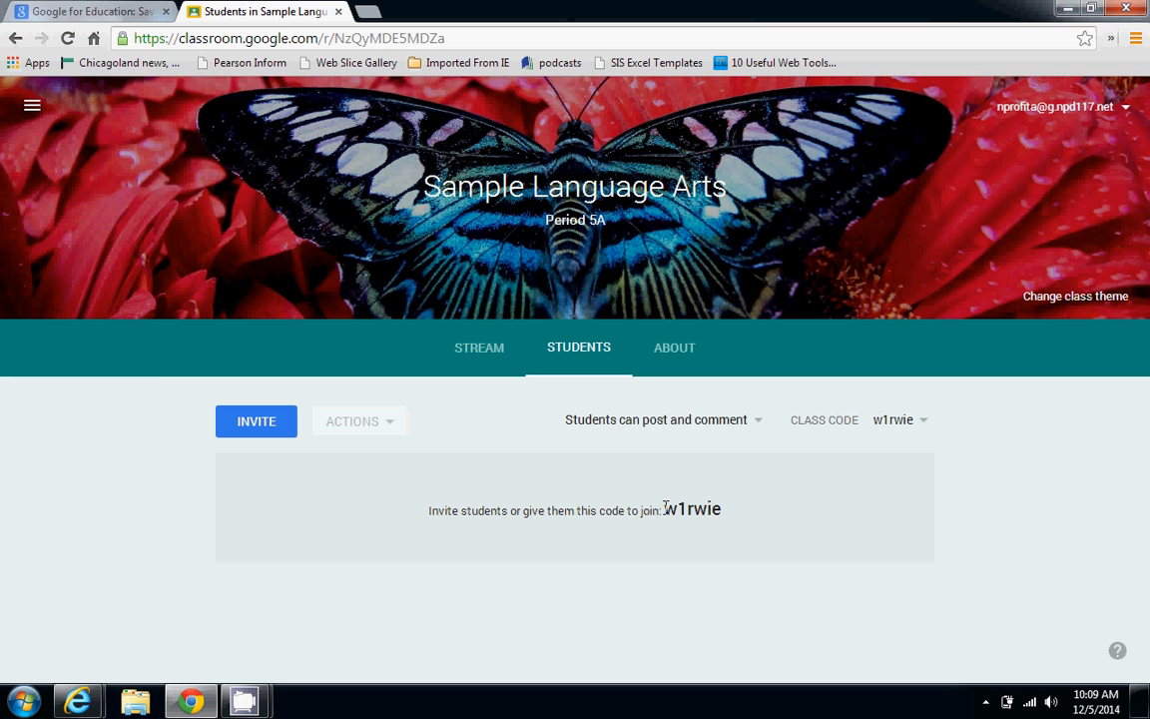
Step: Highlight the class code and view the options for resetting or disabling it
{"action": "left_click_drag", "start_coordinate": [665, 508], "coordinate": [726, 526]}
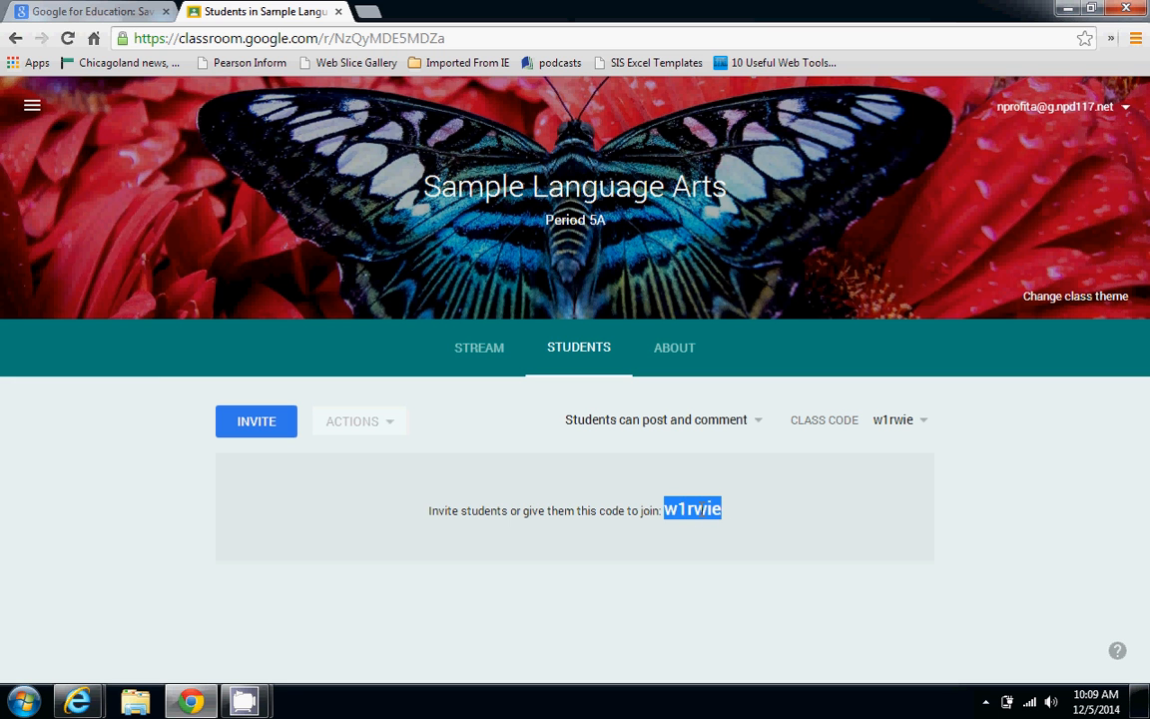
{"action": "left_click", "coordinate": [903, 419]}
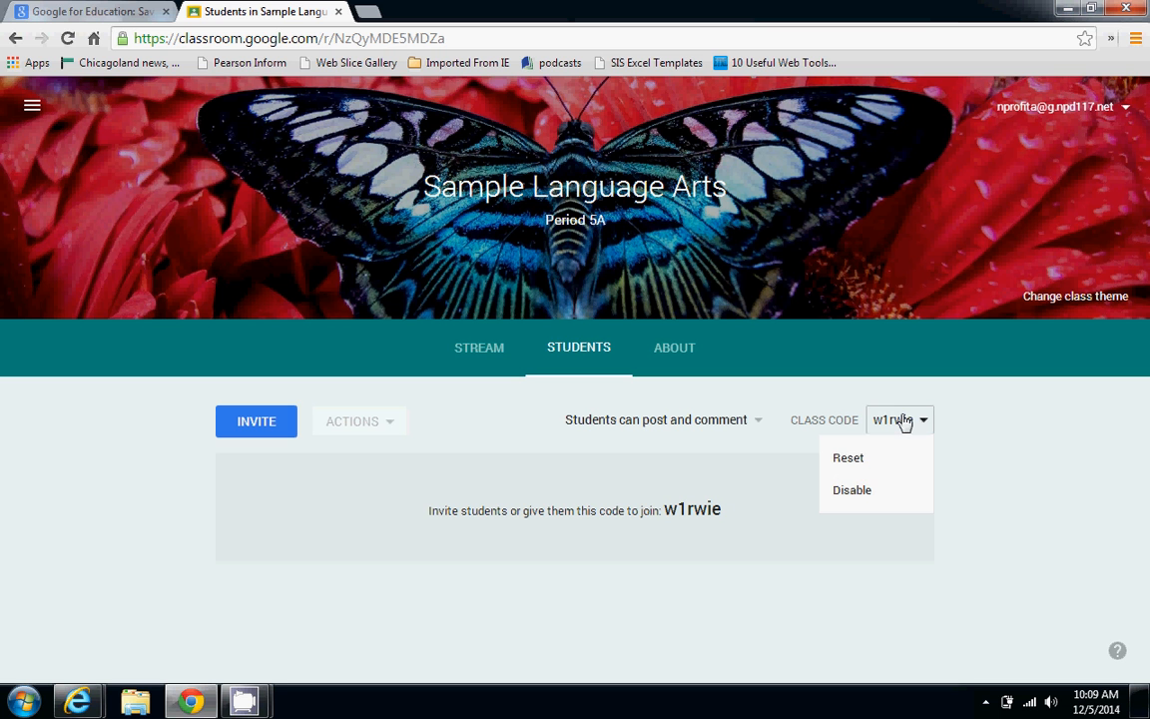
{"action": "left_click", "coordinate": [737, 500]}
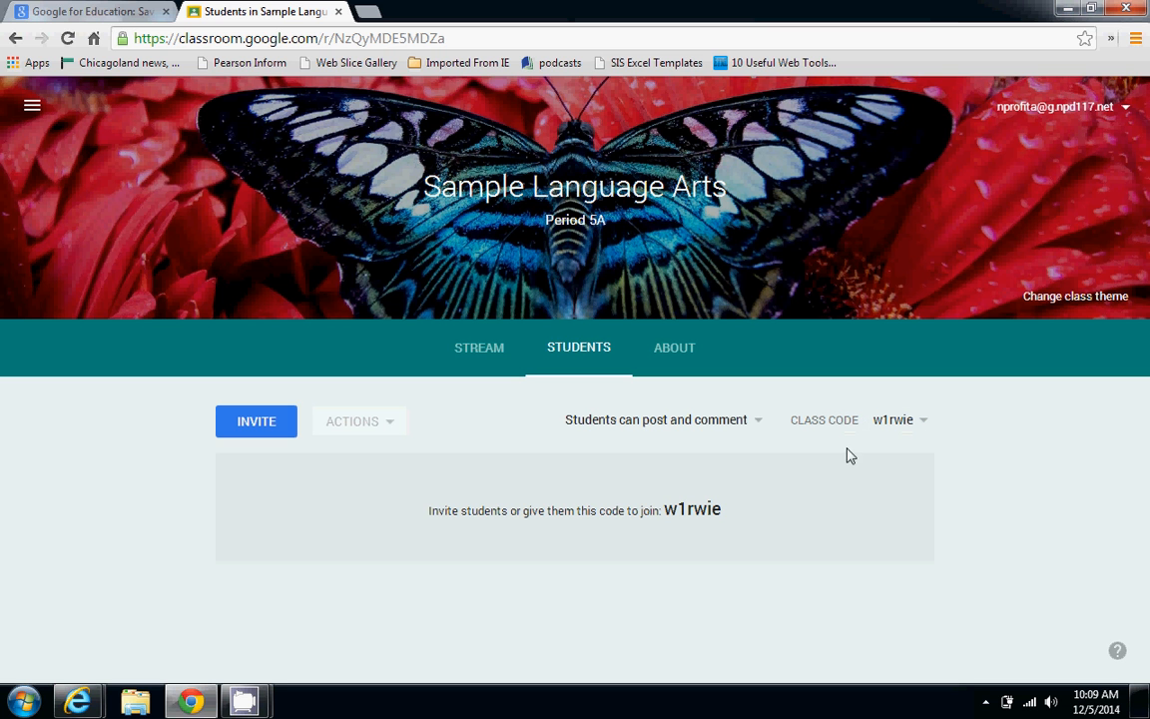
{"action": "left_click", "coordinate": [887, 432]}
{"action": "left_click", "coordinate": [743, 513]}
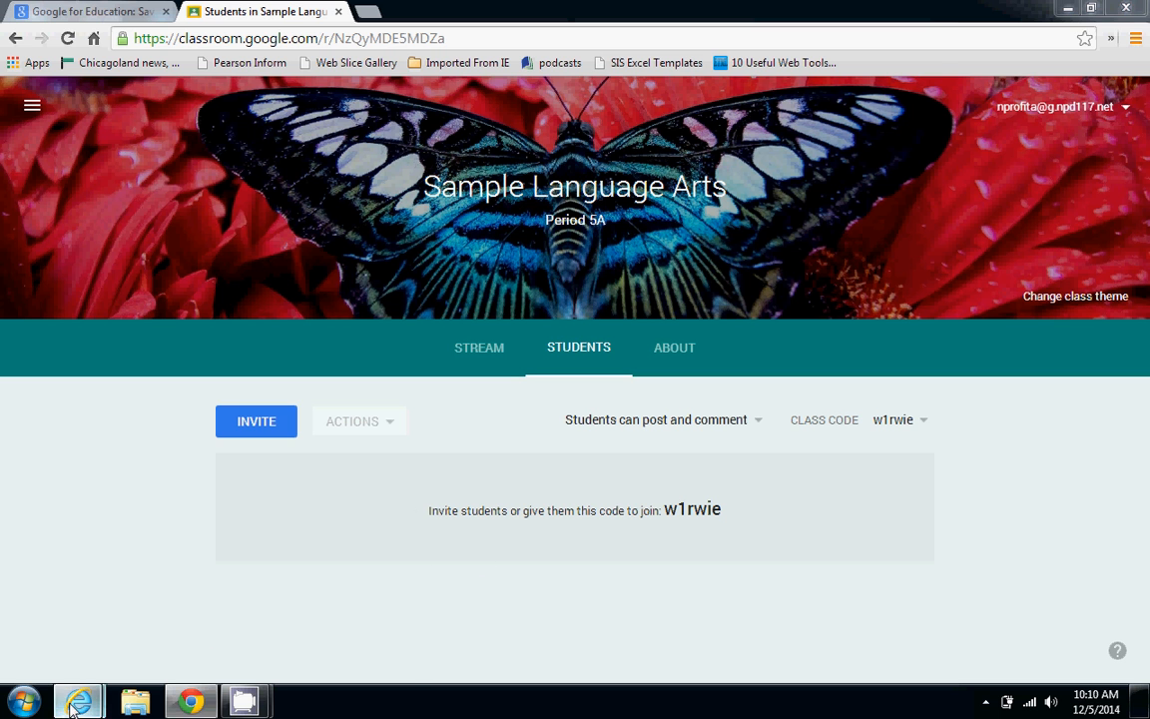
Step: Switch to the student's Classroom home page in Internet Explorer and open the prompt for joining a class
{"action": "mouse_move", "coordinate": [73, 708]}
{"action": "left_click", "coordinate": [95, 632]}
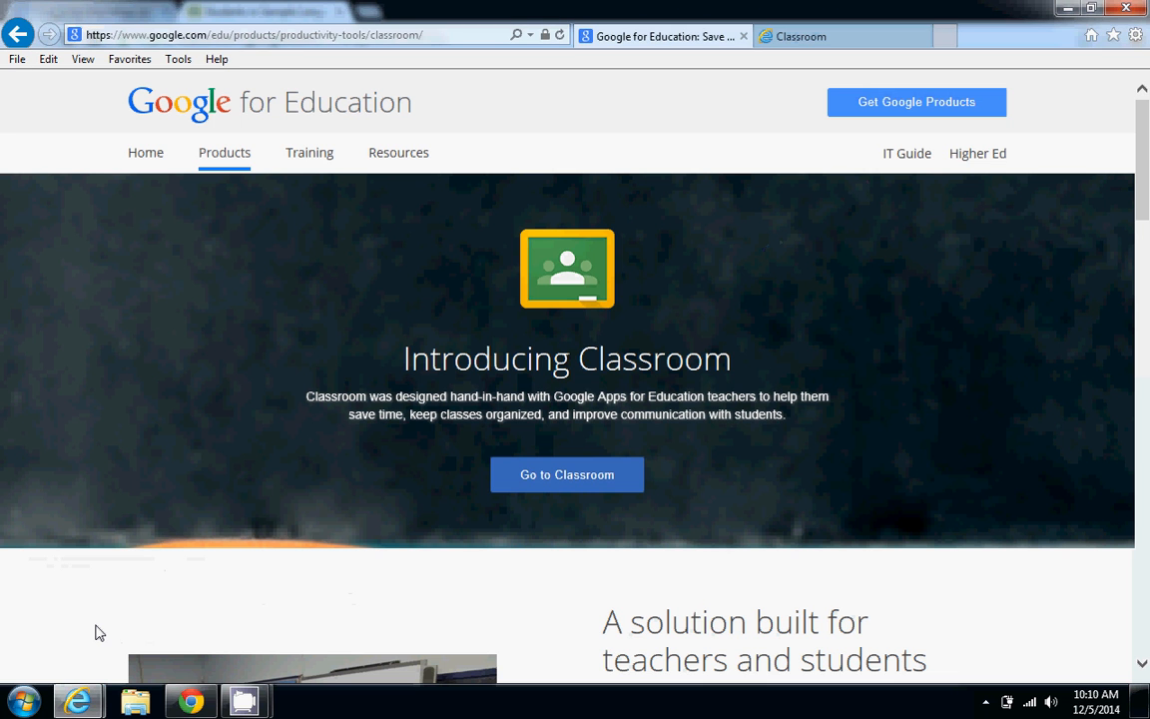
{"action": "left_click", "coordinate": [774, 34]}
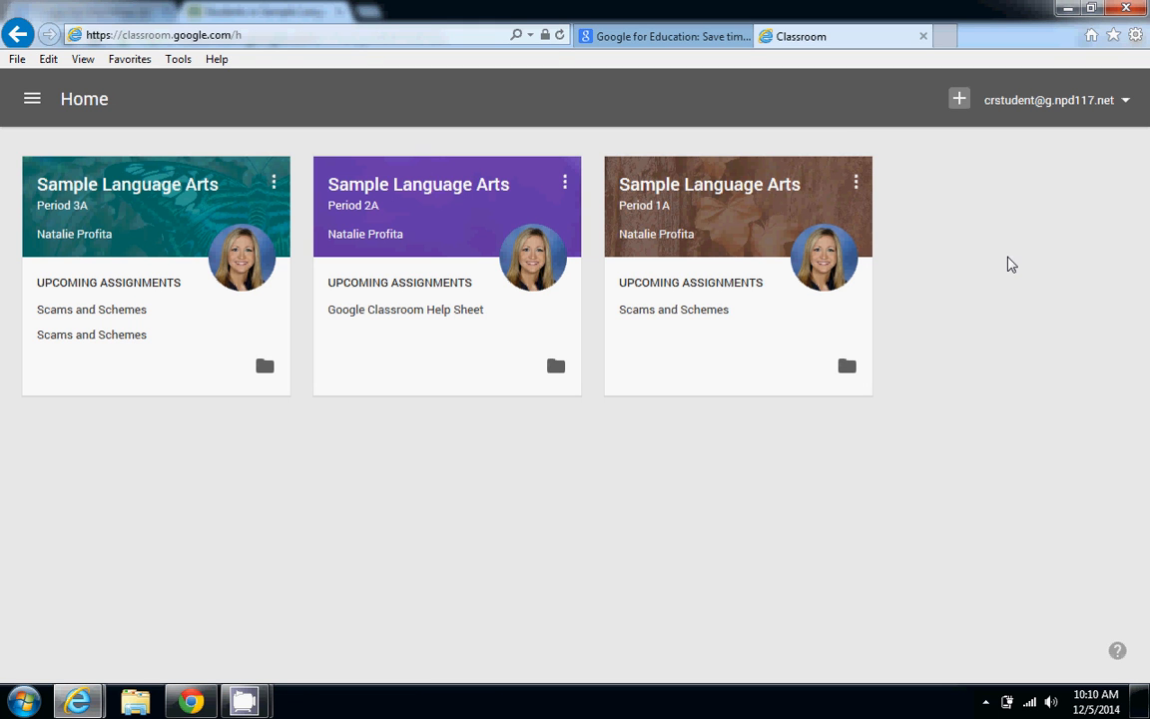
{"action": "left_click", "coordinate": [959, 103]}
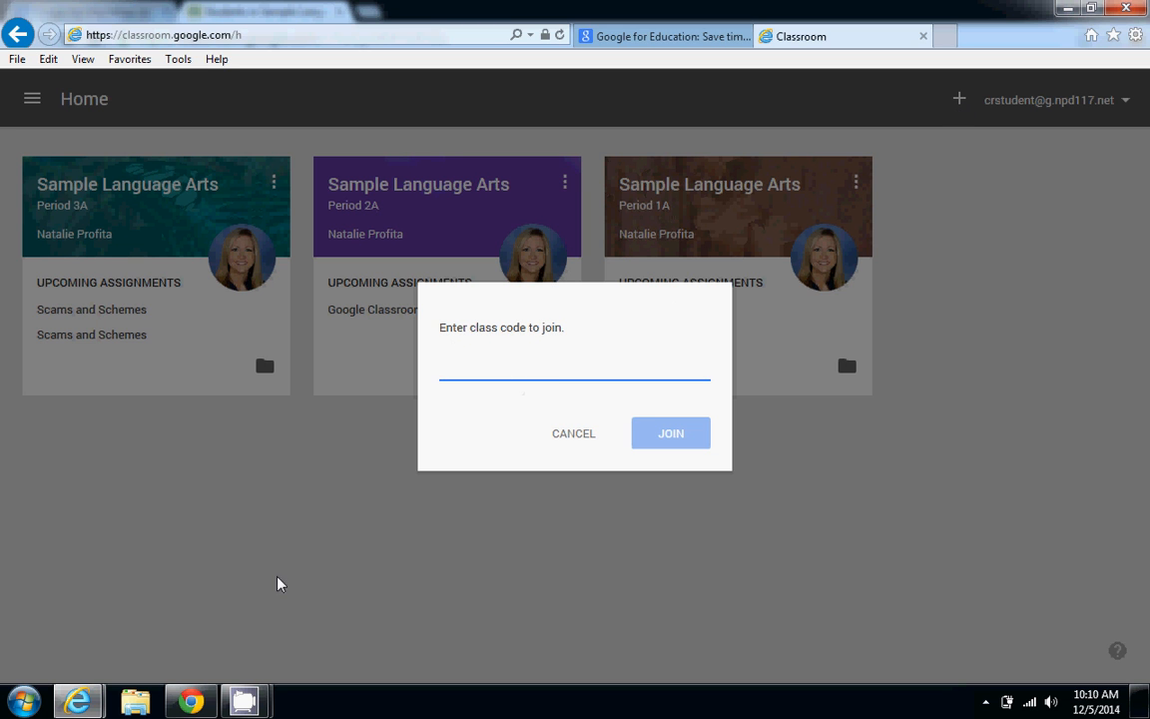
Step: Switch back to the teacher's class in Chrome and copy the Period 5A class code
{"action": "left_click", "coordinate": [189, 703]}
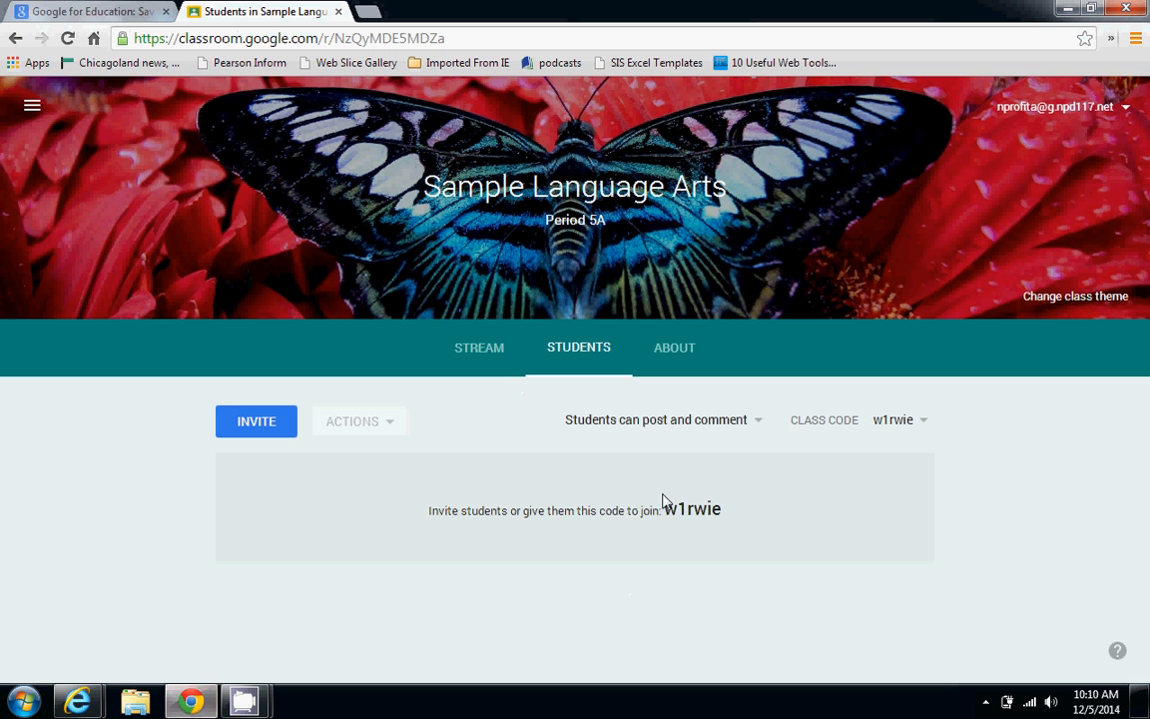
{"action": "left_click_drag", "start_coordinate": [664, 504], "coordinate": [725, 511]}
{"action": "key", "text": "ctrl+c"}
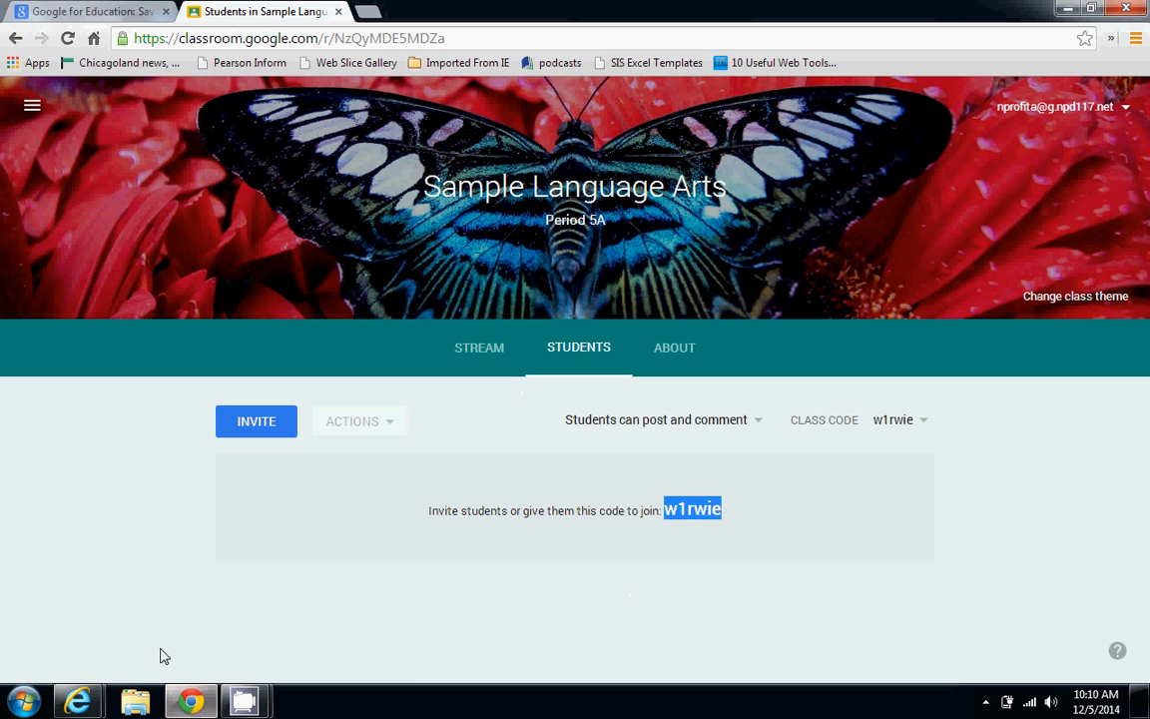
Step: Switch to the student's Classroom in Internet Explorer and join the Period 5A class with the copied class code
{"action": "left_click", "coordinate": [85, 705]}
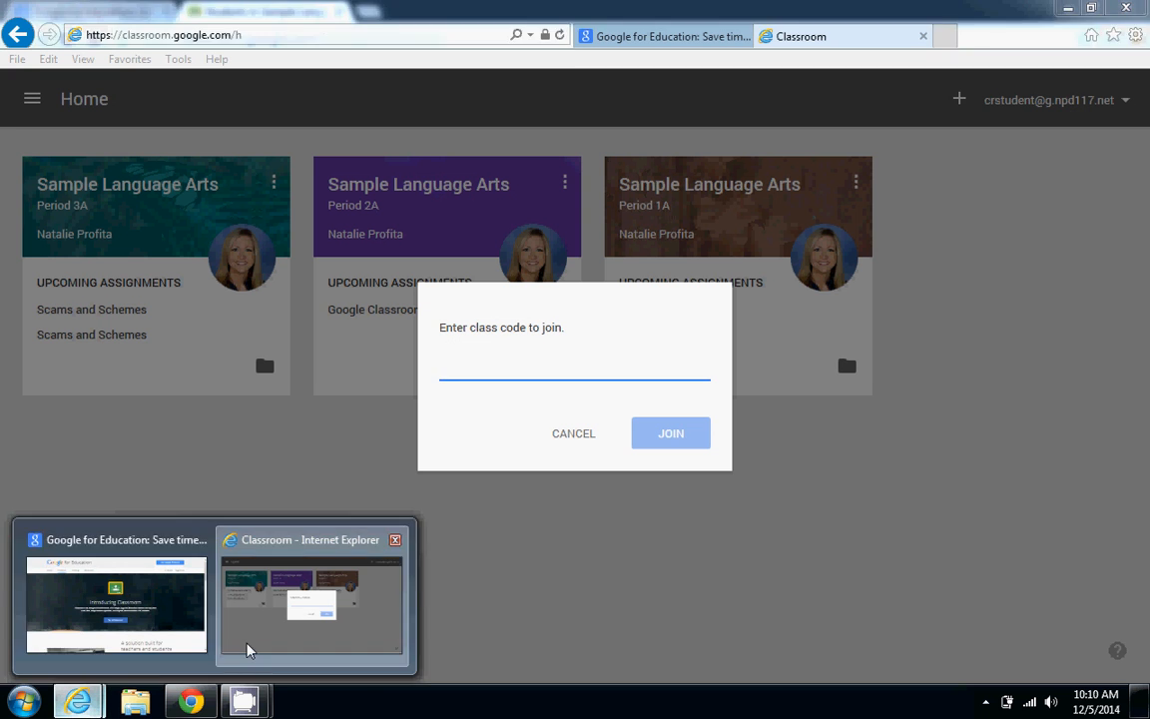
{"action": "left_click", "coordinate": [247, 639]}
{"action": "key", "text": "ctrl+v"}
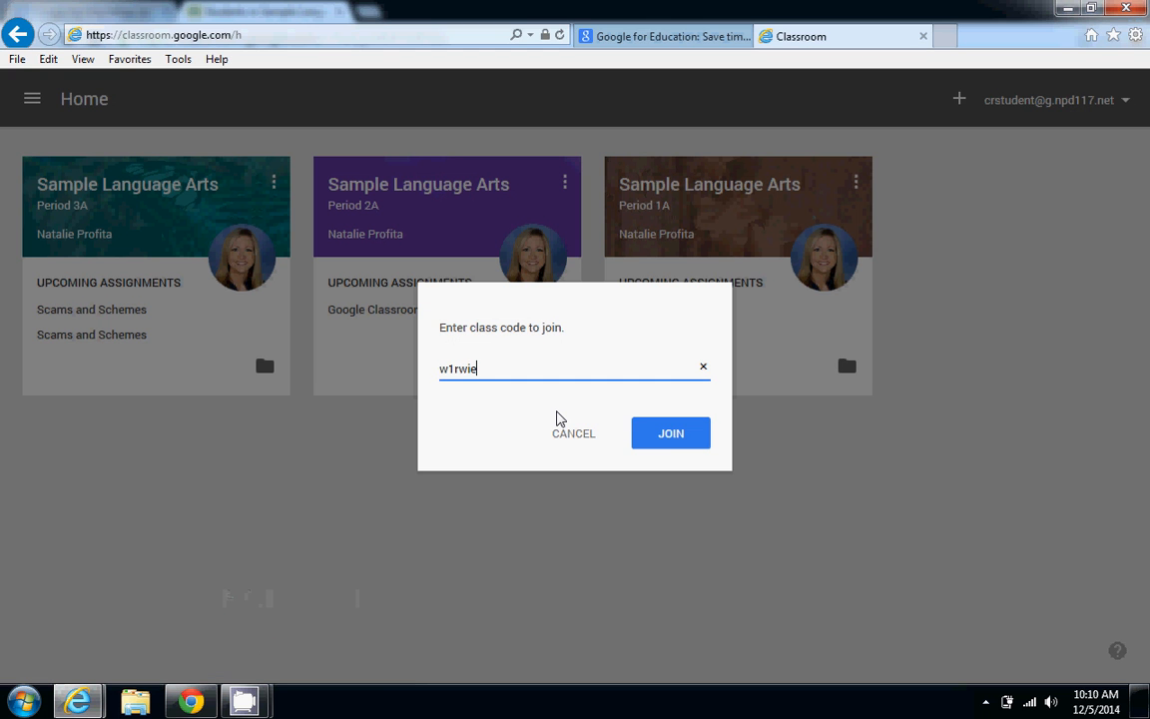
{"action": "left_click", "coordinate": [669, 447]}
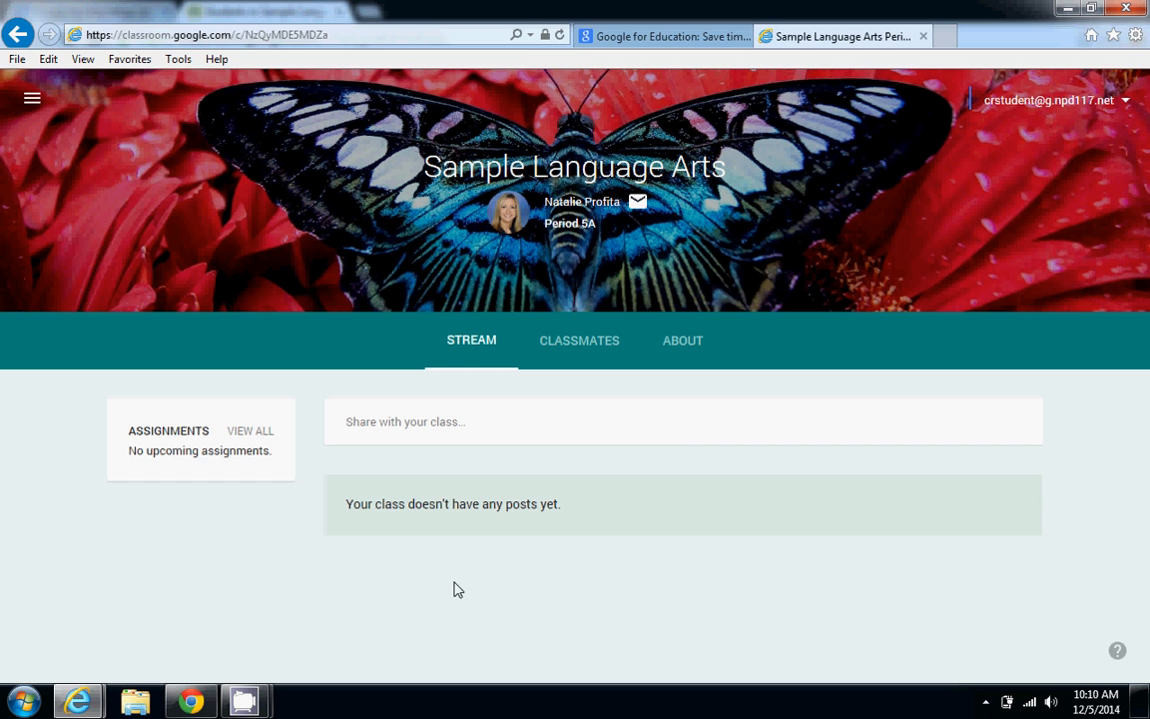
Step: Switch to the teacher's roster in Chrome and review the actions for the joined student and the class's posting permission options
{"action": "left_click", "coordinate": [192, 700]}
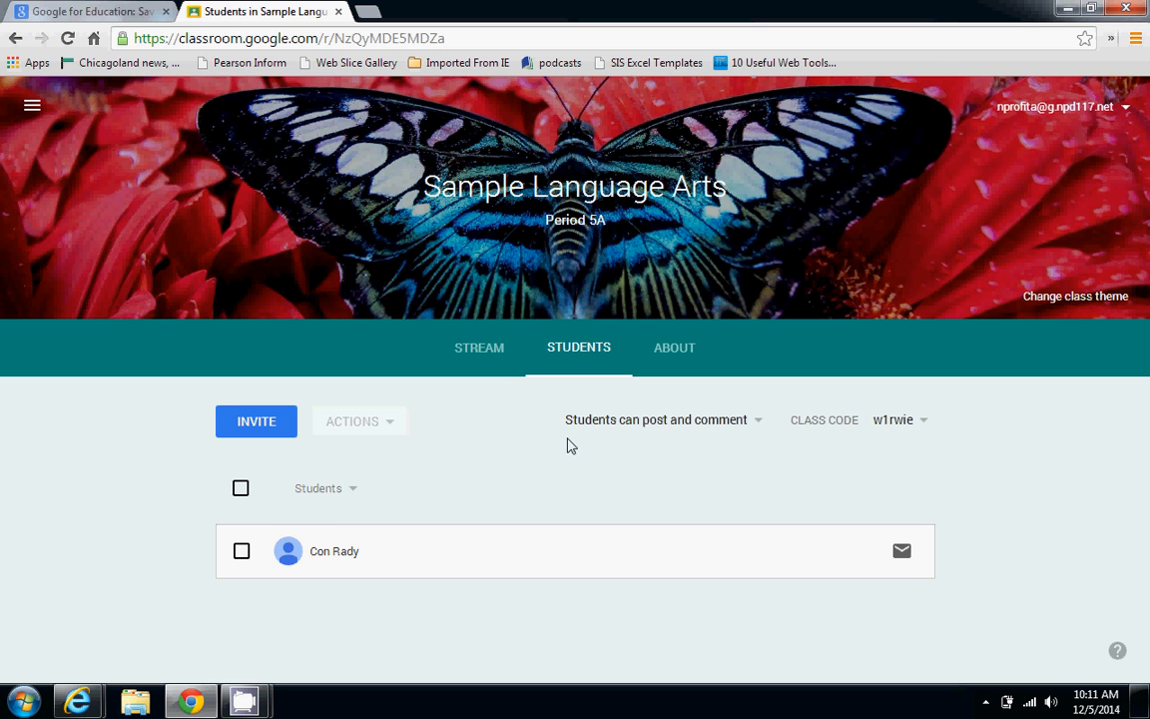
{"action": "left_click", "coordinate": [241, 551]}
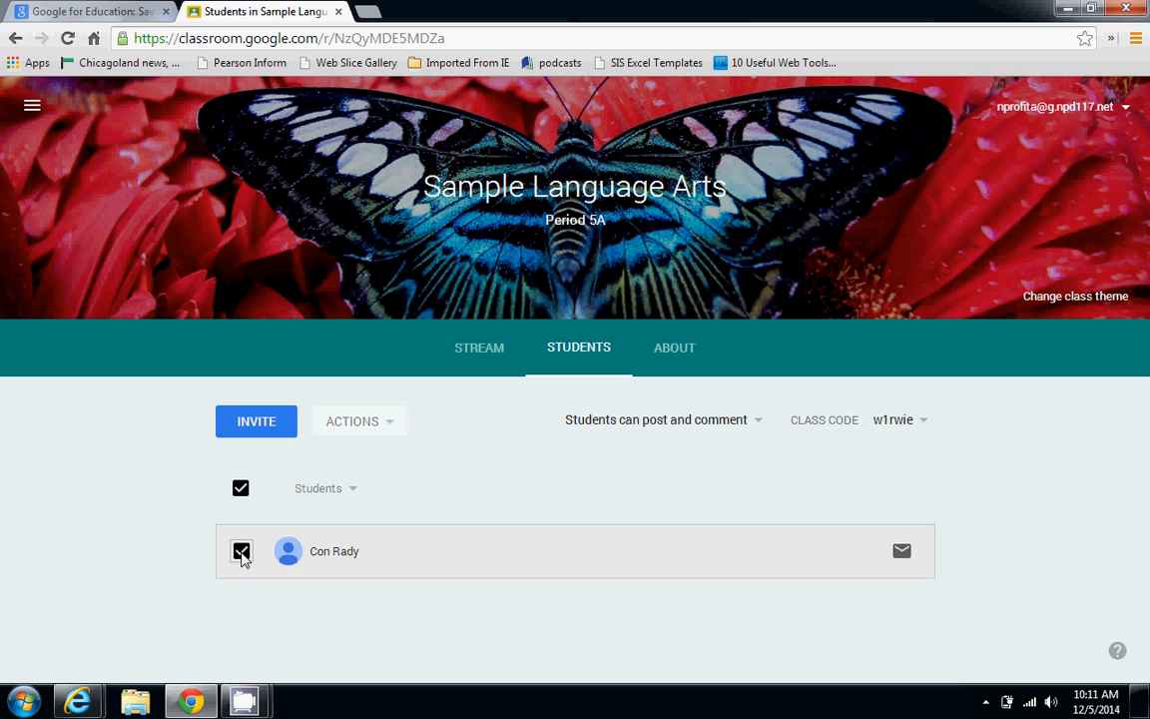
{"action": "left_click", "coordinate": [387, 424]}
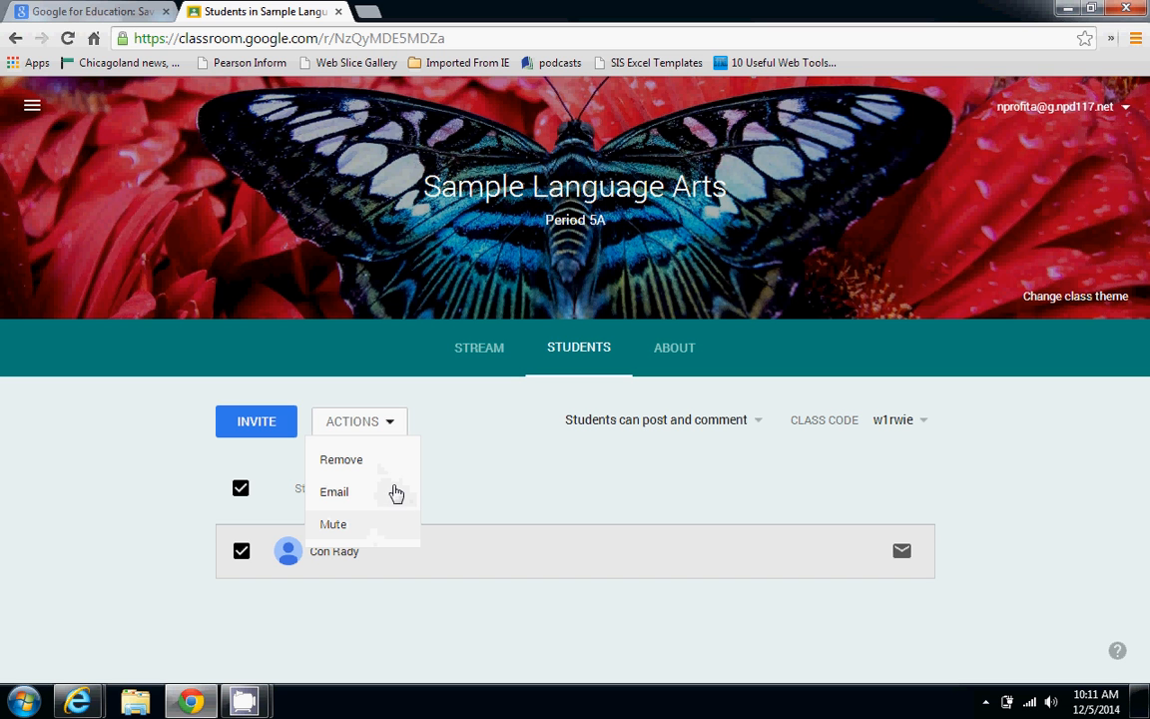
{"action": "left_click", "coordinate": [464, 486]}
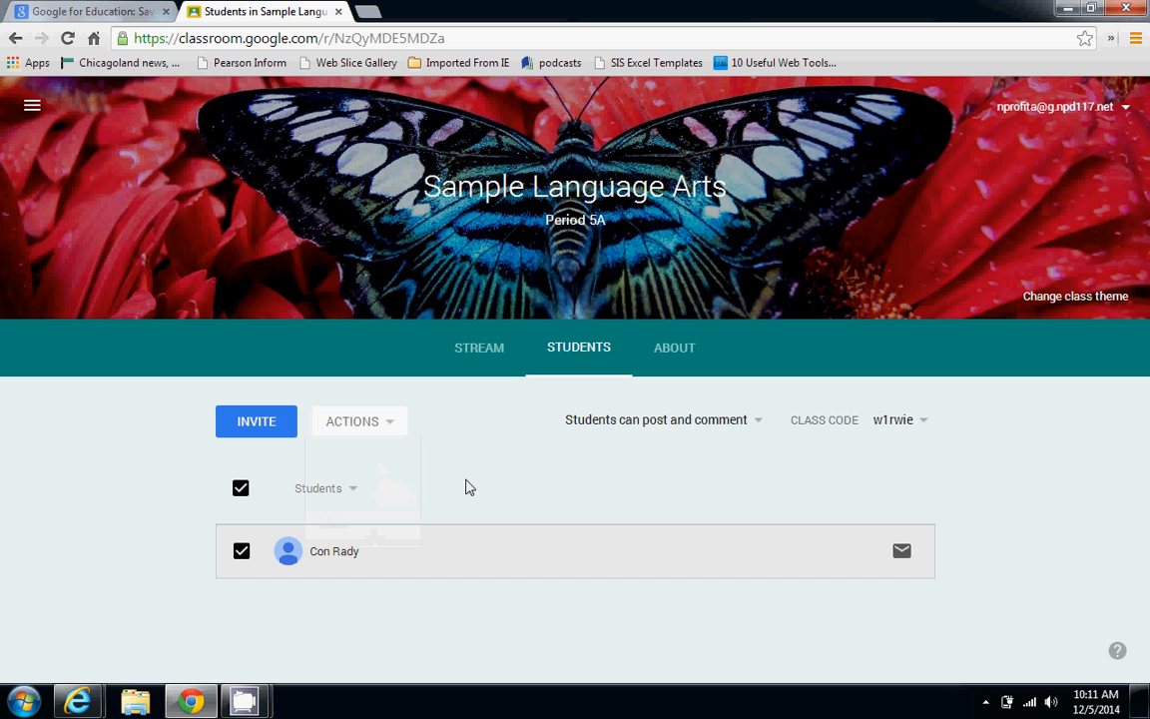
{"action": "left_click", "coordinate": [240, 555]}
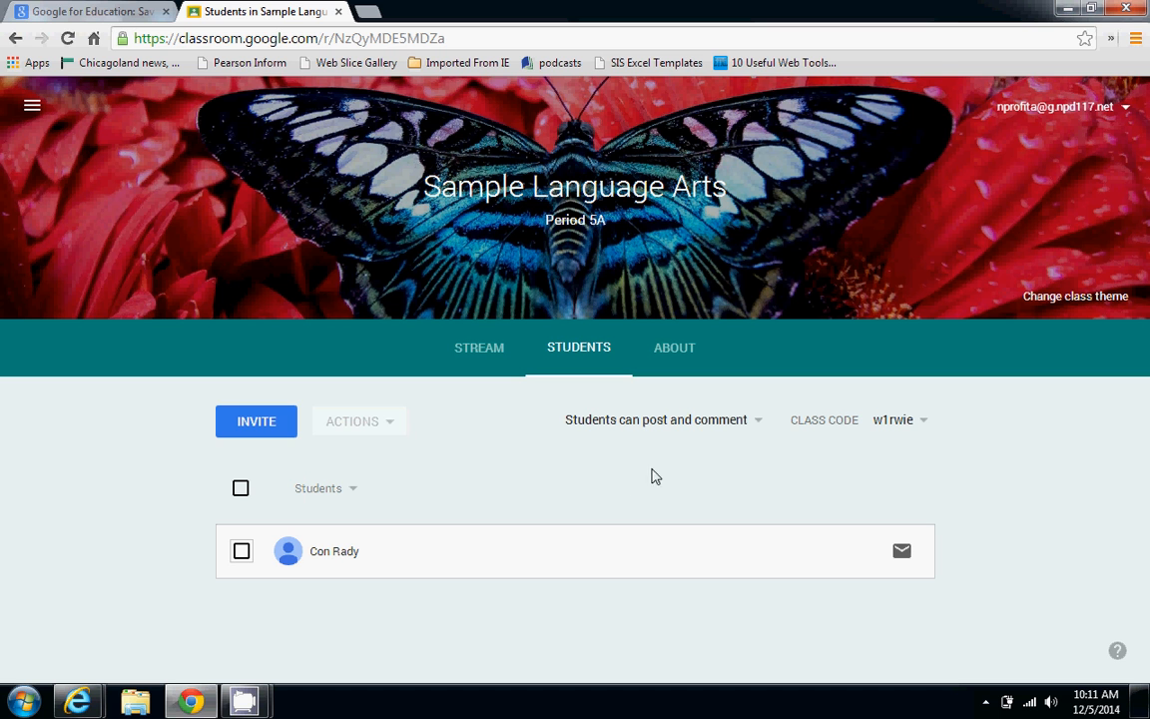
{"action": "left_click", "coordinate": [664, 431]}
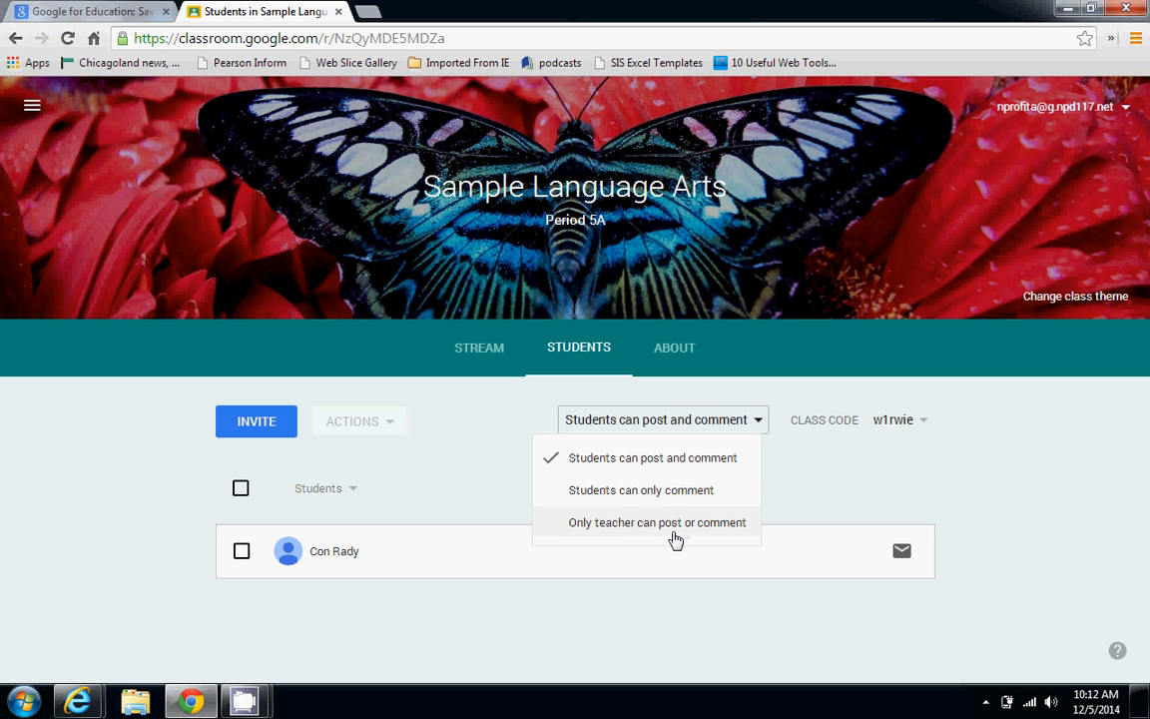
{"action": "left_click", "coordinate": [482, 501]}
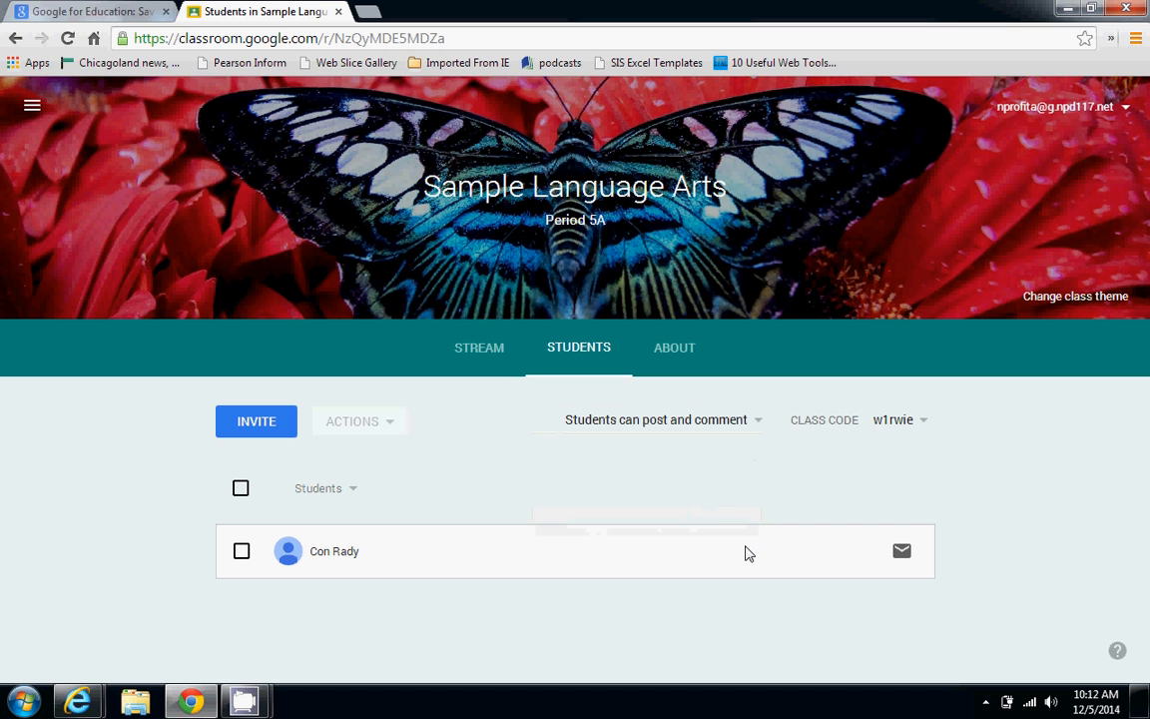
Step: Draft an announcement in the Period 5A stream reading "Don't forget to bring your gym shoes tomorrow!"
{"action": "left_click", "coordinate": [476, 366]}
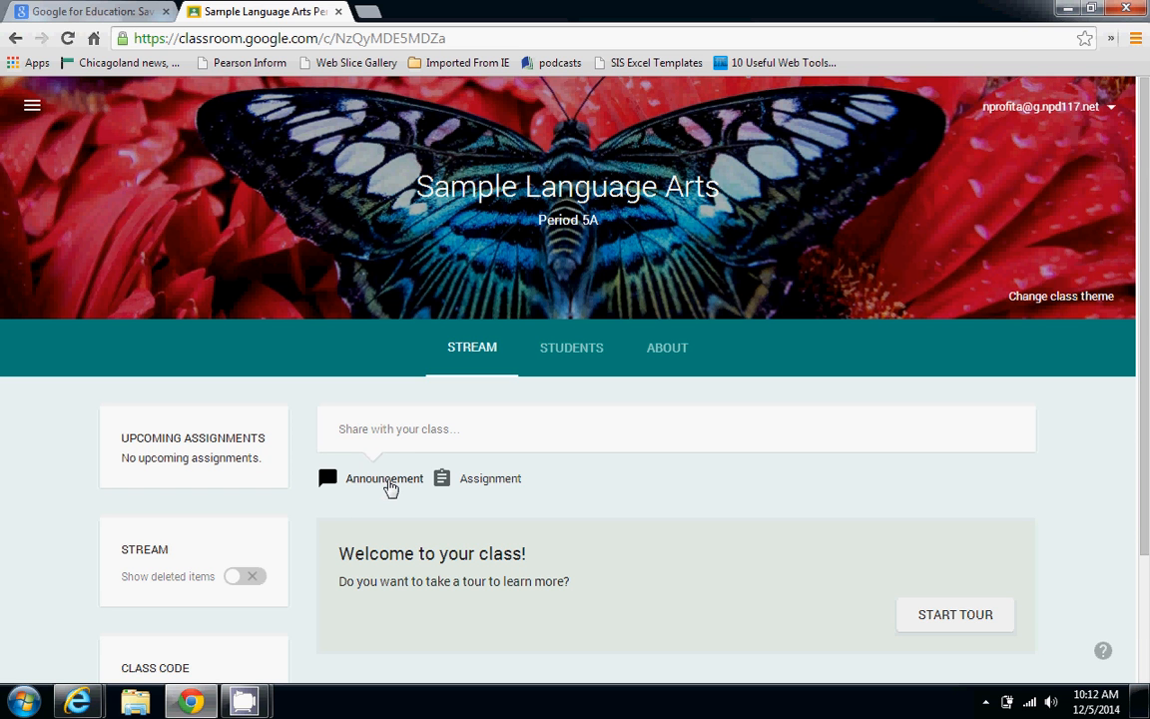
{"action": "left_click", "coordinate": [388, 429]}
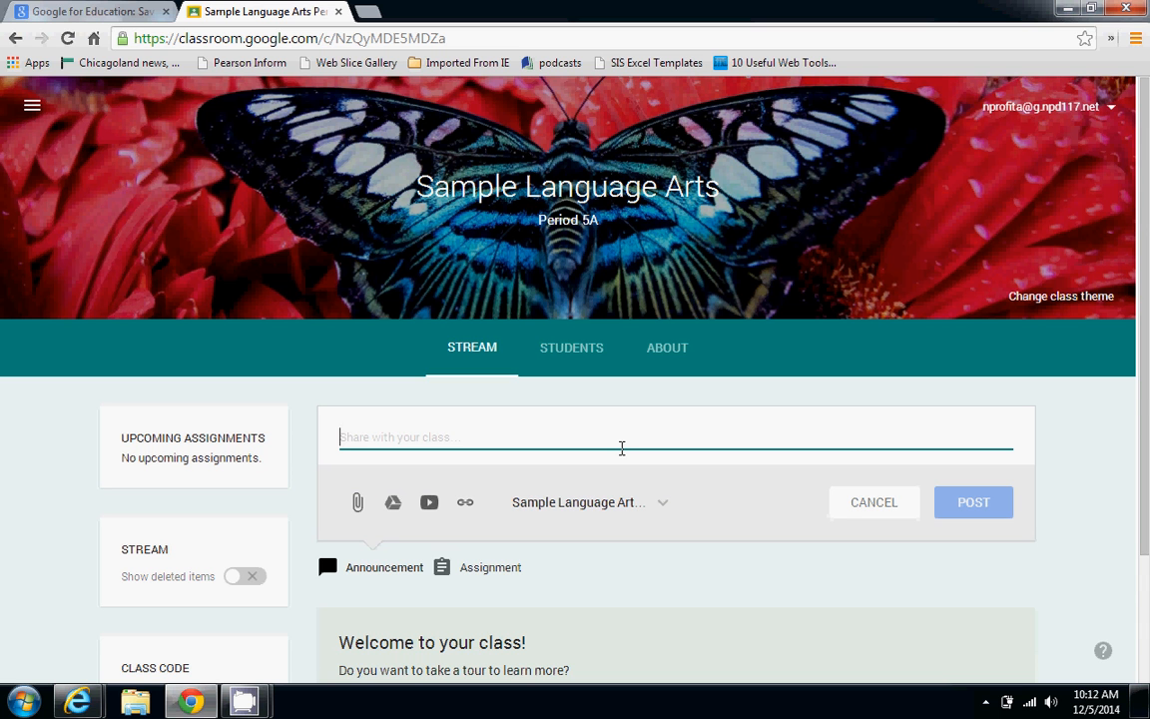
{"action": "type", "text": "Don't fo"}
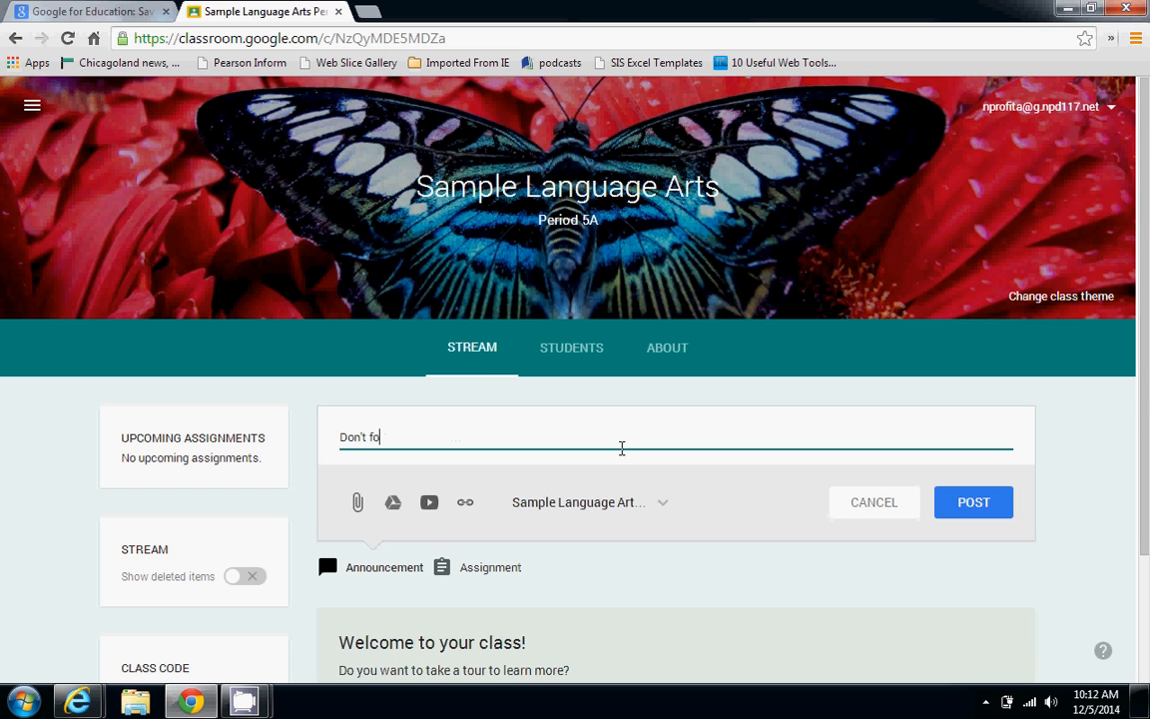
{"action": "type", "text": "rget to bring your gy"}
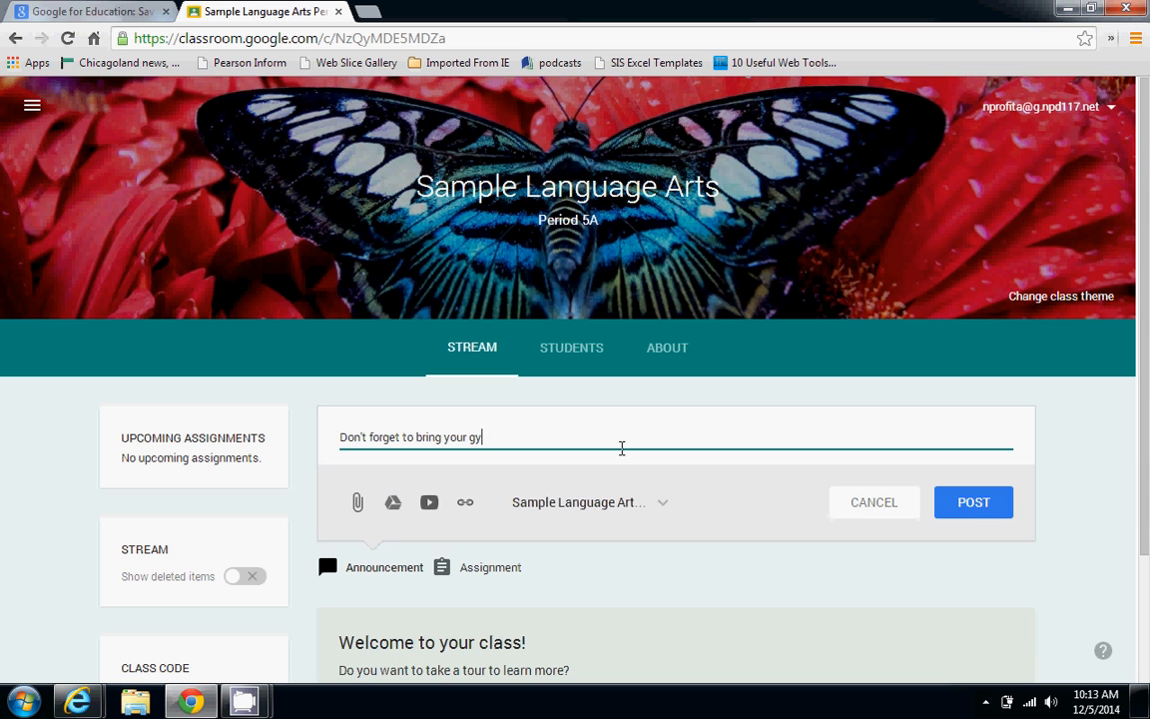
{"action": "type", "text": "m shoes tomorrow"}
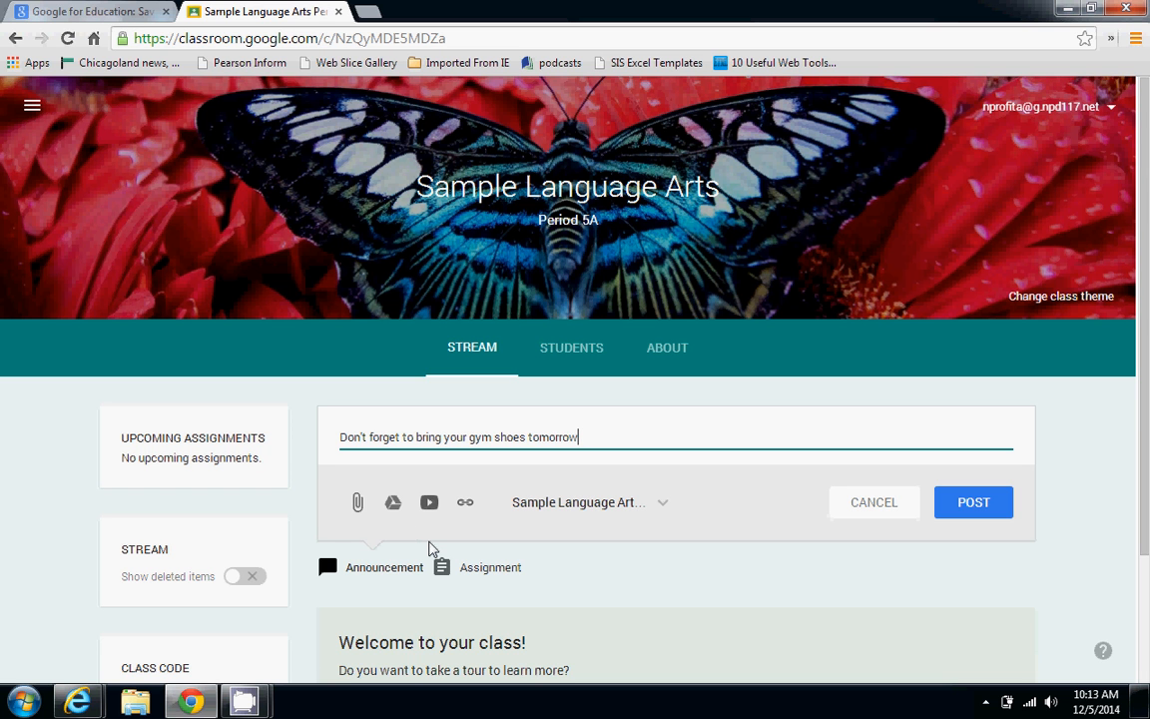
{"action": "type", "text": "!"}
Step: Look through the announcement's attachment options for uploaded files, Google Drive files, YouTube videos and links without attaching anything
{"action": "left_click", "coordinate": [358, 501]}
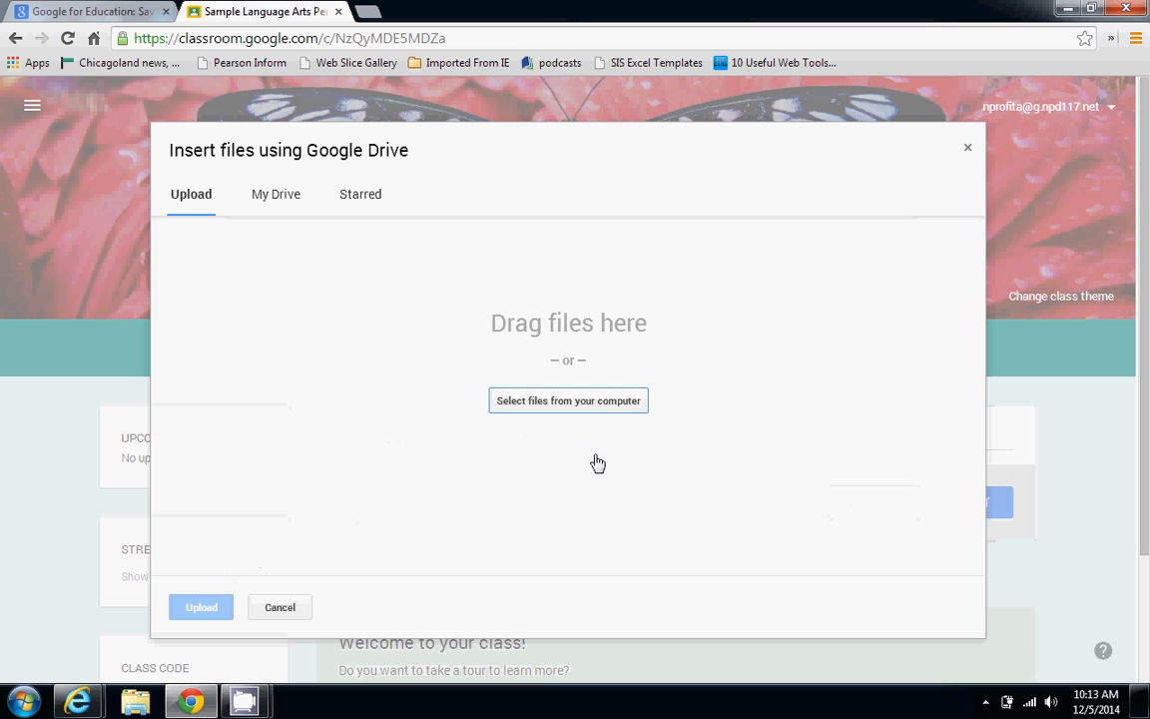
{"action": "left_click", "coordinate": [277, 197]}
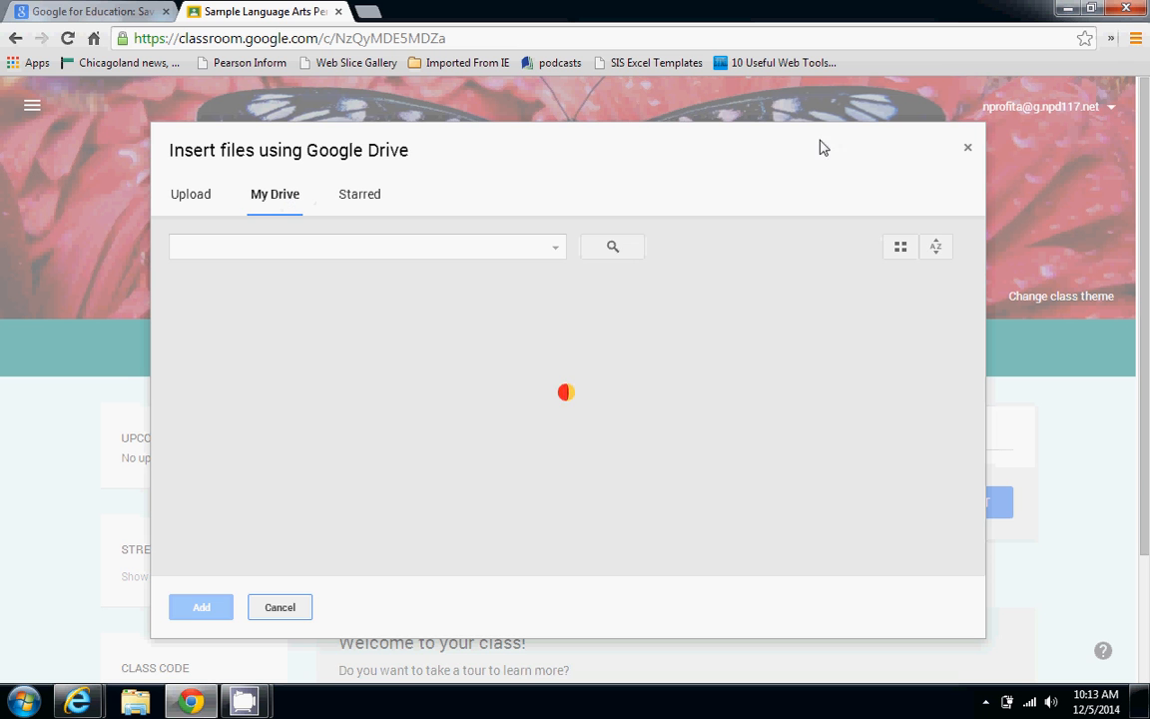
{"action": "left_click", "coordinate": [967, 147]}
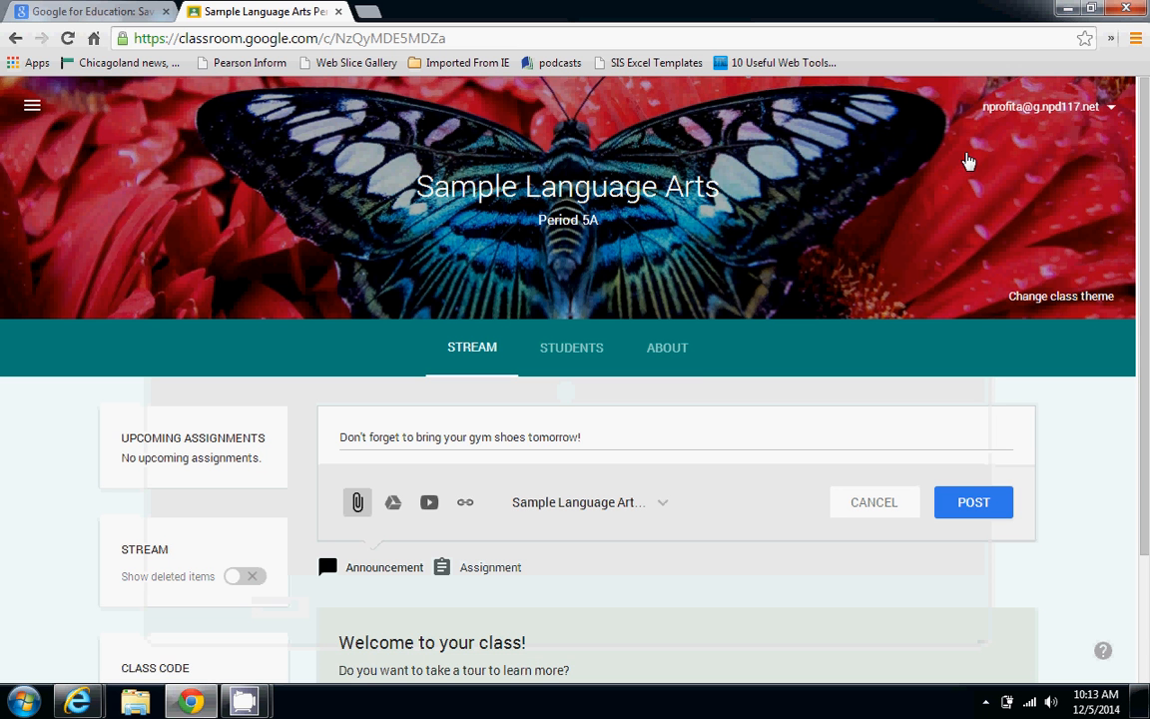
{"action": "left_click", "coordinate": [394, 505]}
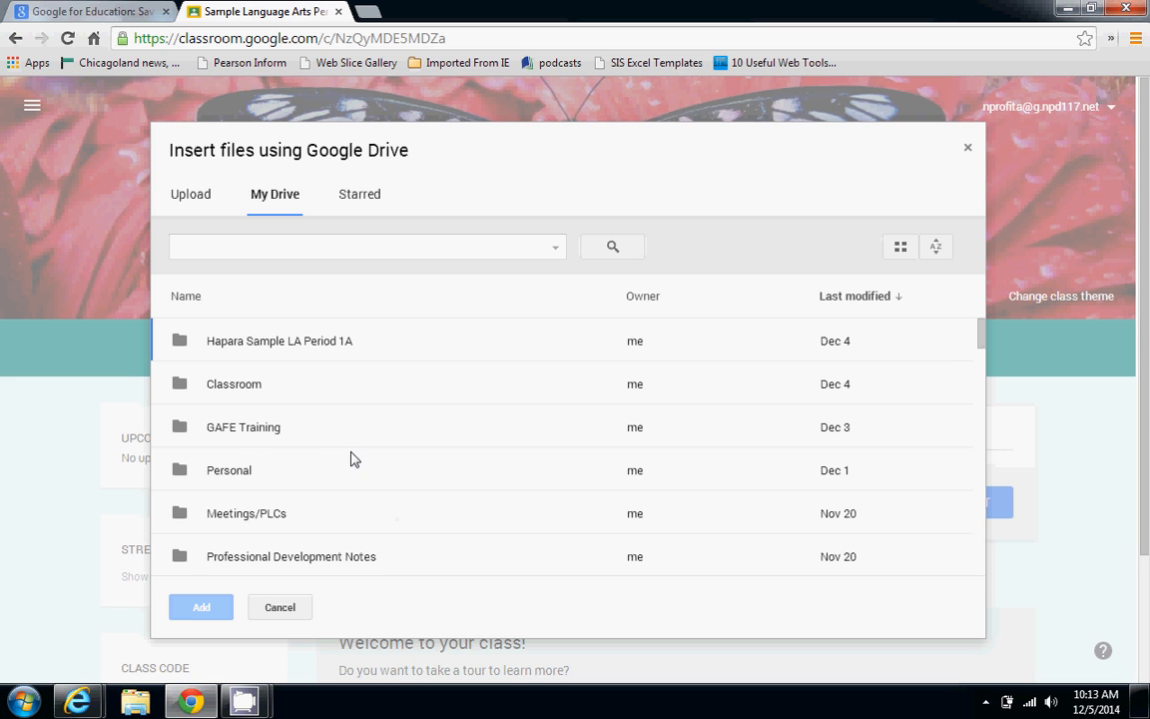
{"action": "left_click", "coordinate": [969, 150]}
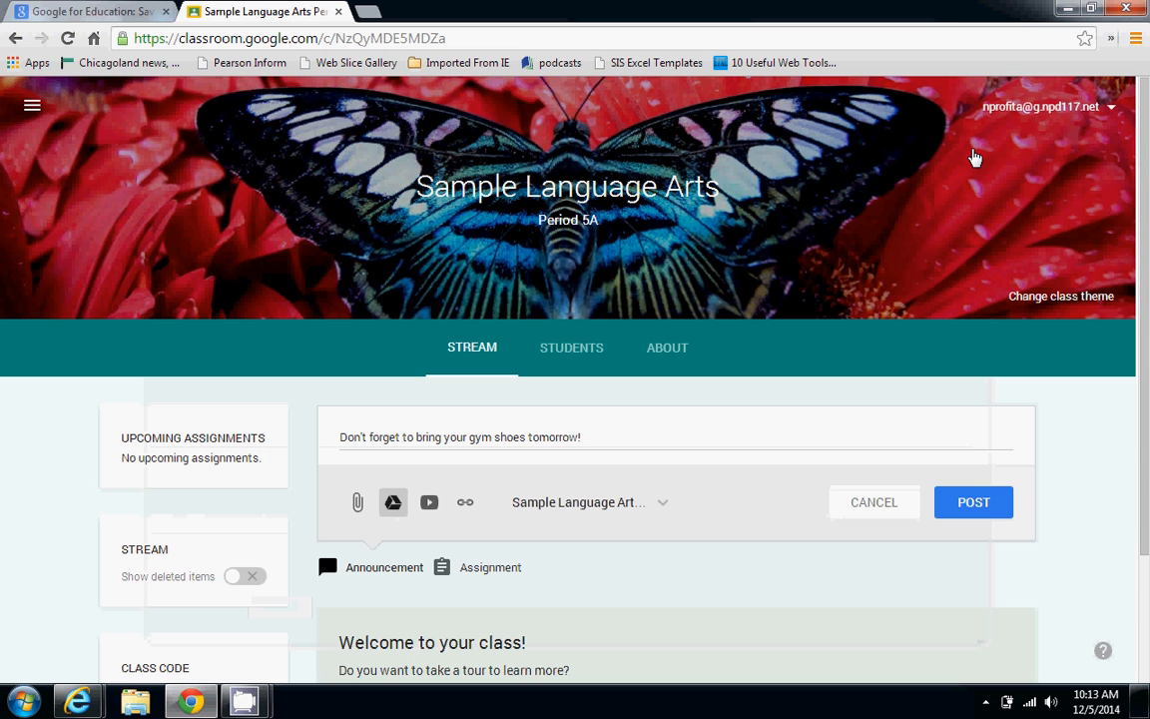
{"action": "left_click", "coordinate": [429, 504]}
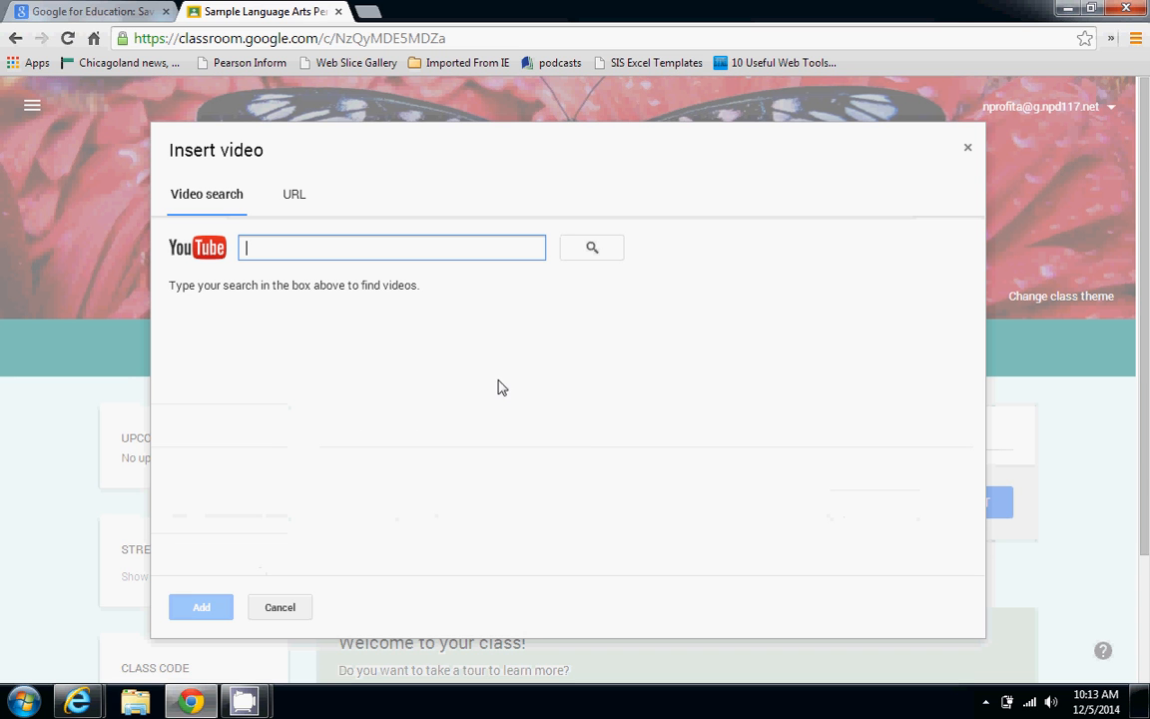
{"action": "left_click", "coordinate": [970, 152]}
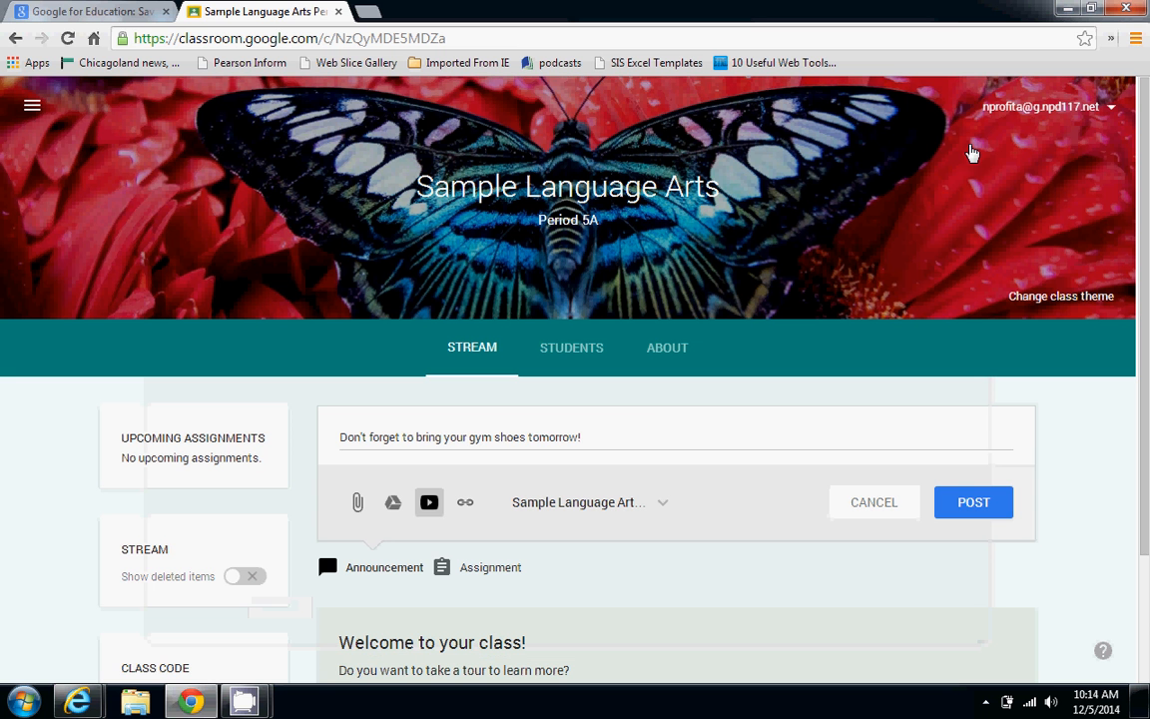
{"action": "left_click", "coordinate": [466, 503]}
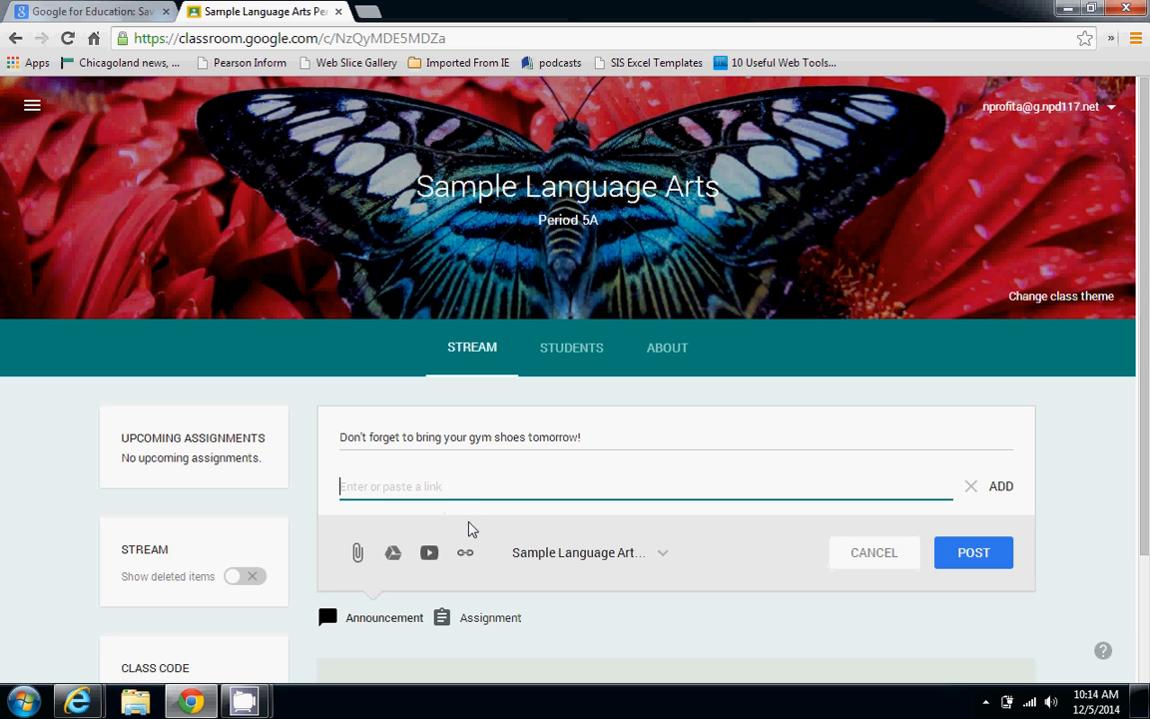
Step: Add the Sample Language Arts classes for Periods 4A, 3A, 2A and 1A as recipients and post the announcement
{"action": "left_click", "coordinate": [544, 567]}
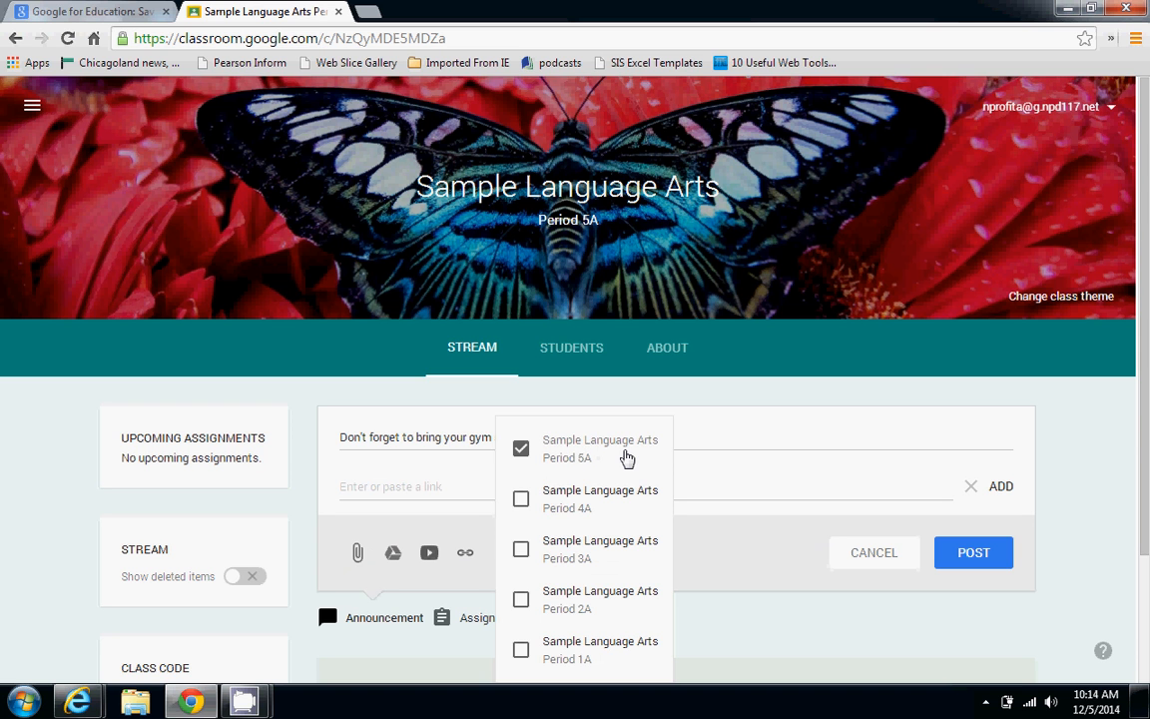
{"action": "left_click", "coordinate": [521, 501]}
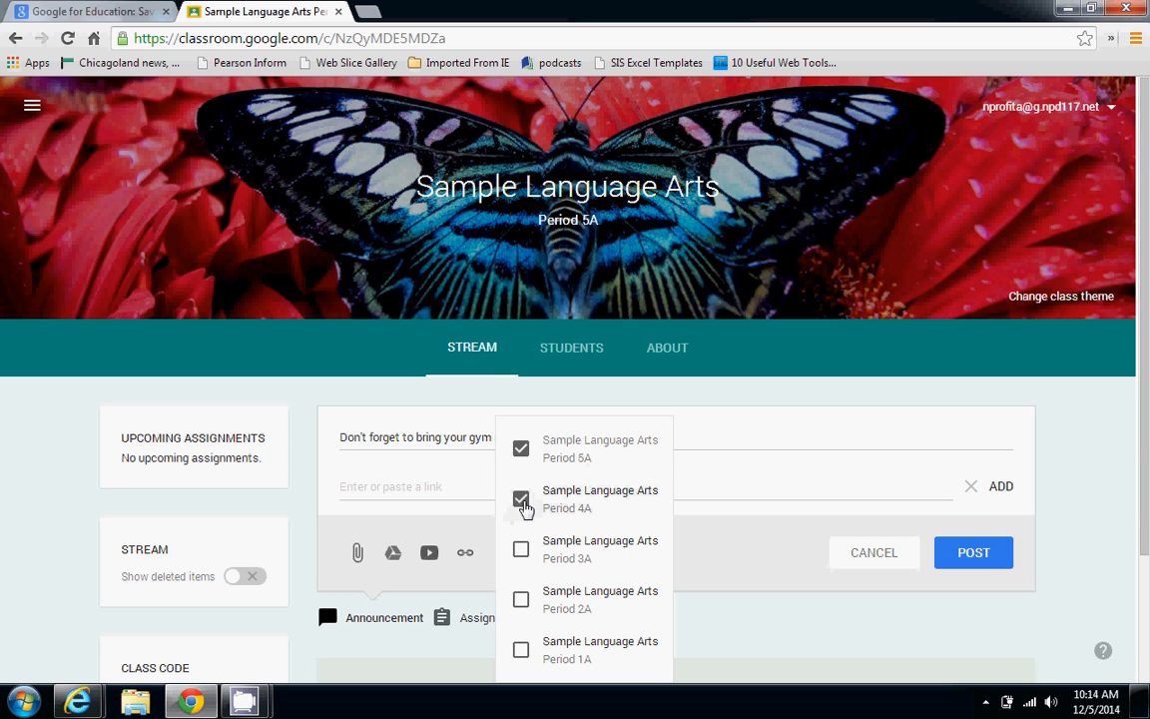
{"action": "left_click", "coordinate": [487, 552]}
{"action": "left_click", "coordinate": [481, 600]}
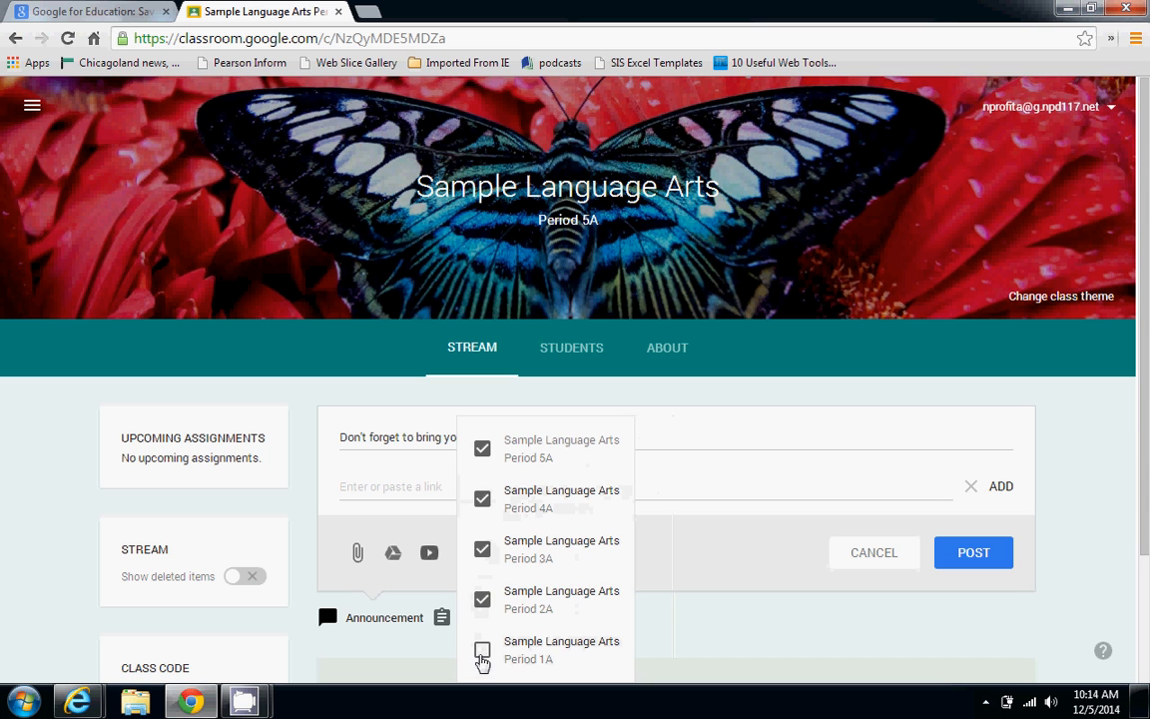
{"action": "left_click", "coordinate": [482, 651]}
{"action": "left_click", "coordinate": [688, 625]}
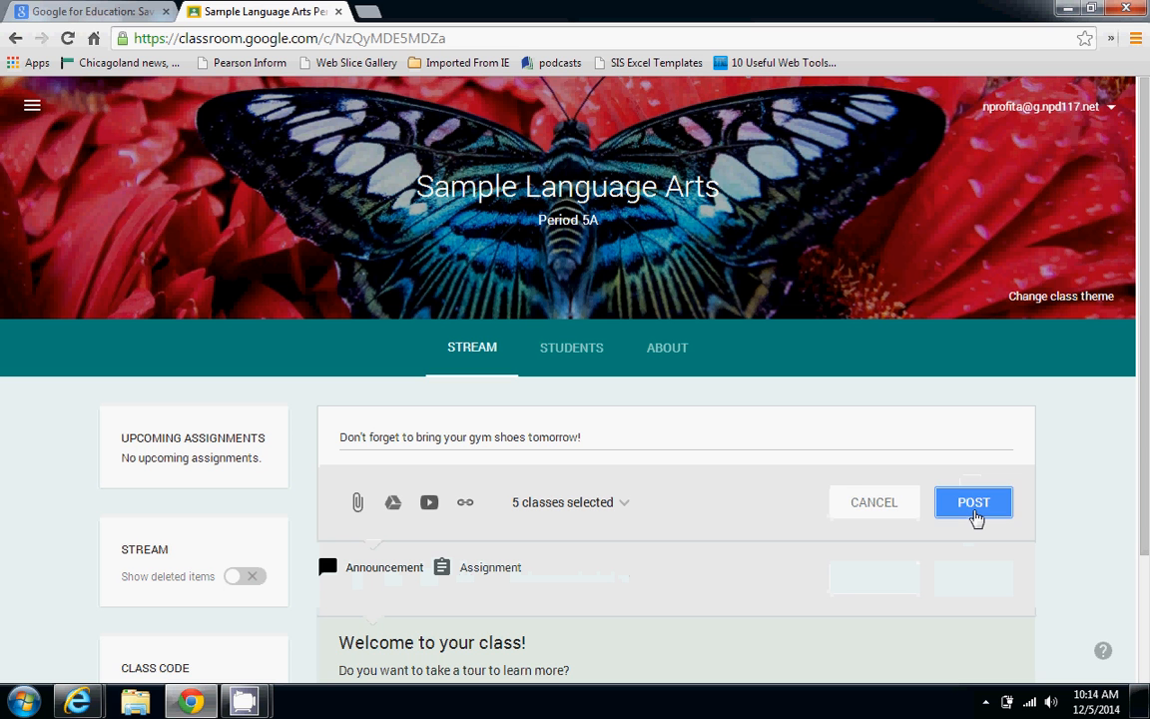
{"action": "left_click", "coordinate": [973, 509]}
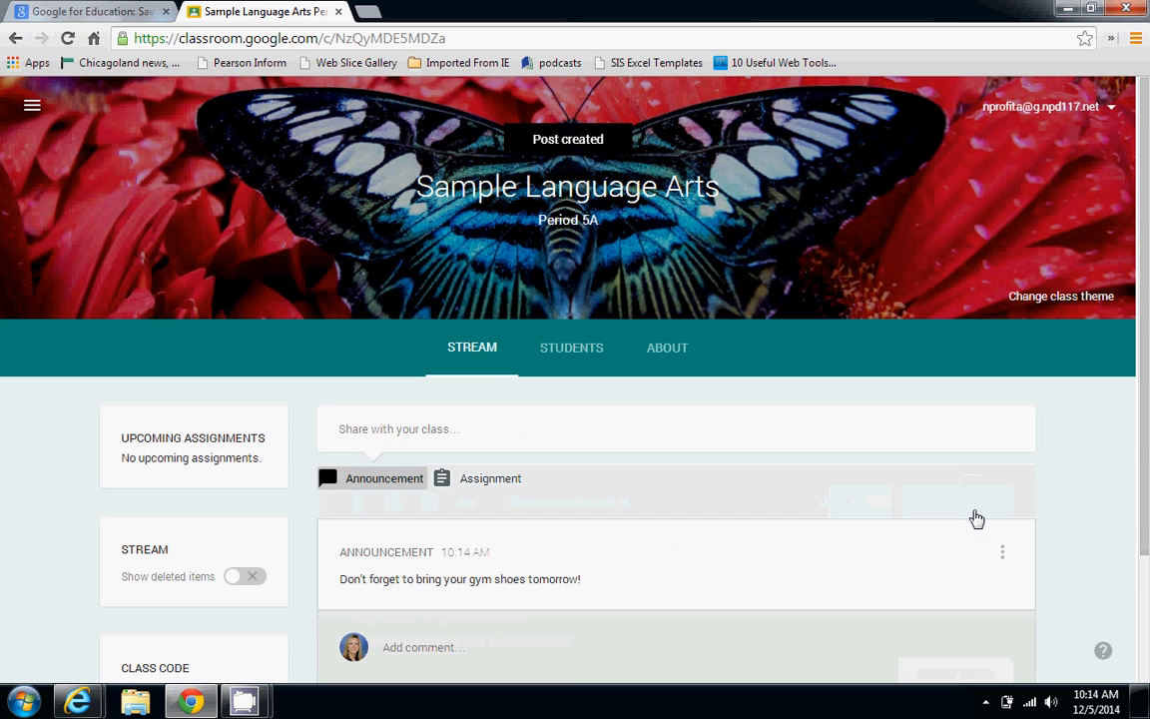
{"action": "scroll", "coordinate": [1148, 339], "scroll_direction": "down", "scroll_amount": 1}
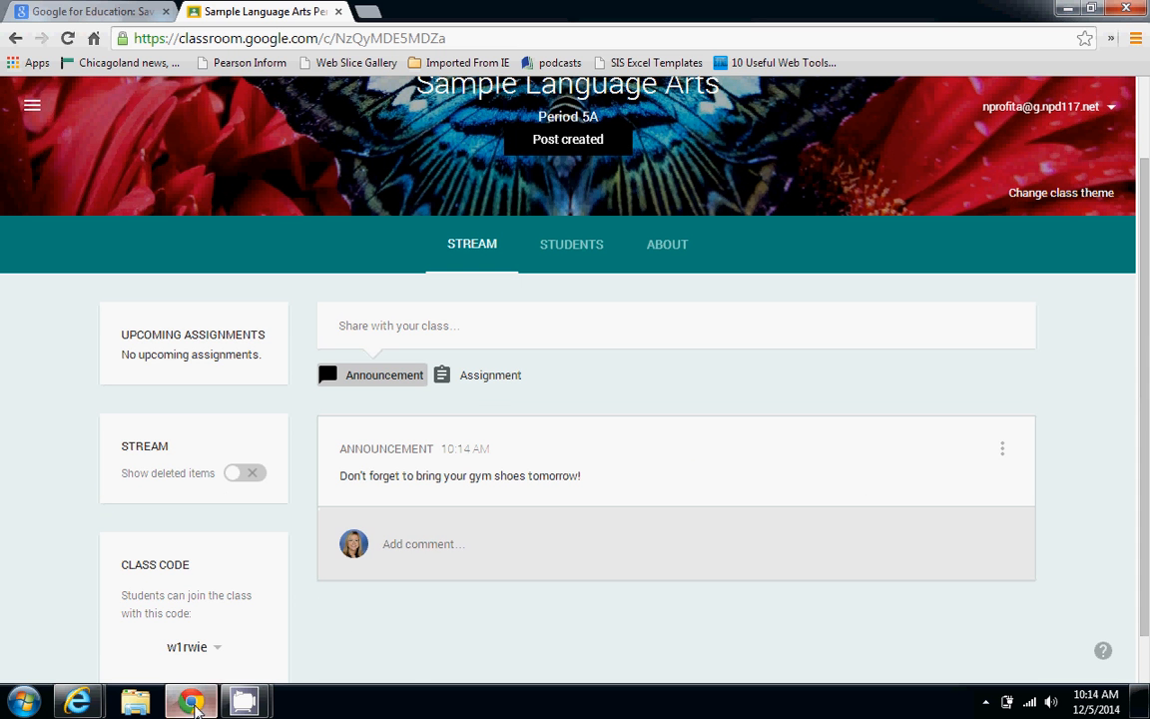
Step: Switch to the student's Period 5A class in Internet Explorer and reload the stream to view the posted announcement
{"action": "mouse_move", "coordinate": [85, 705]}
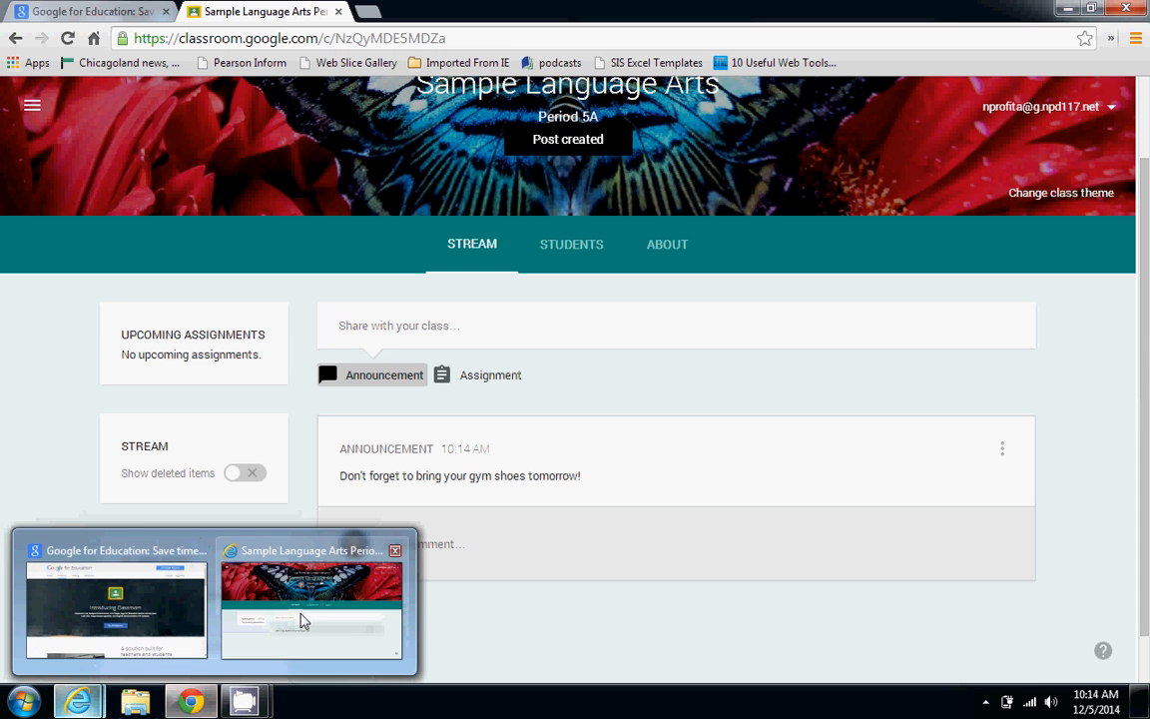
{"action": "left_click", "coordinate": [302, 617]}
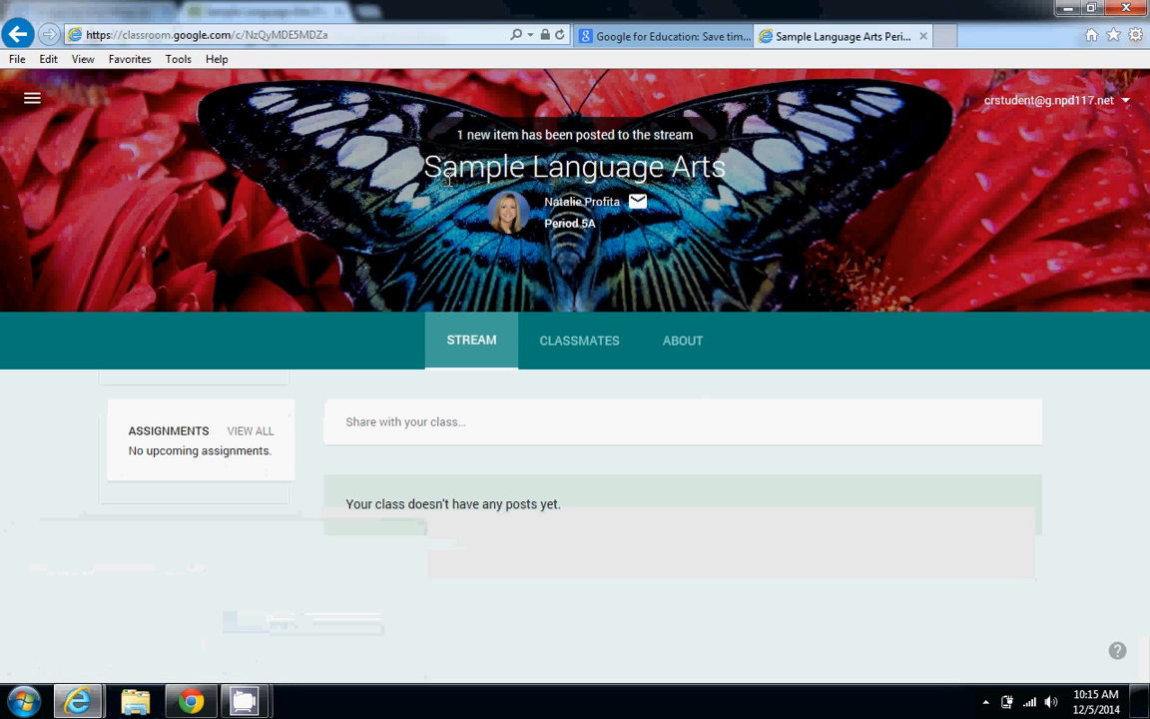
{"action": "left_click", "coordinate": [264, 38]}
{"action": "key", "text": "Return"}
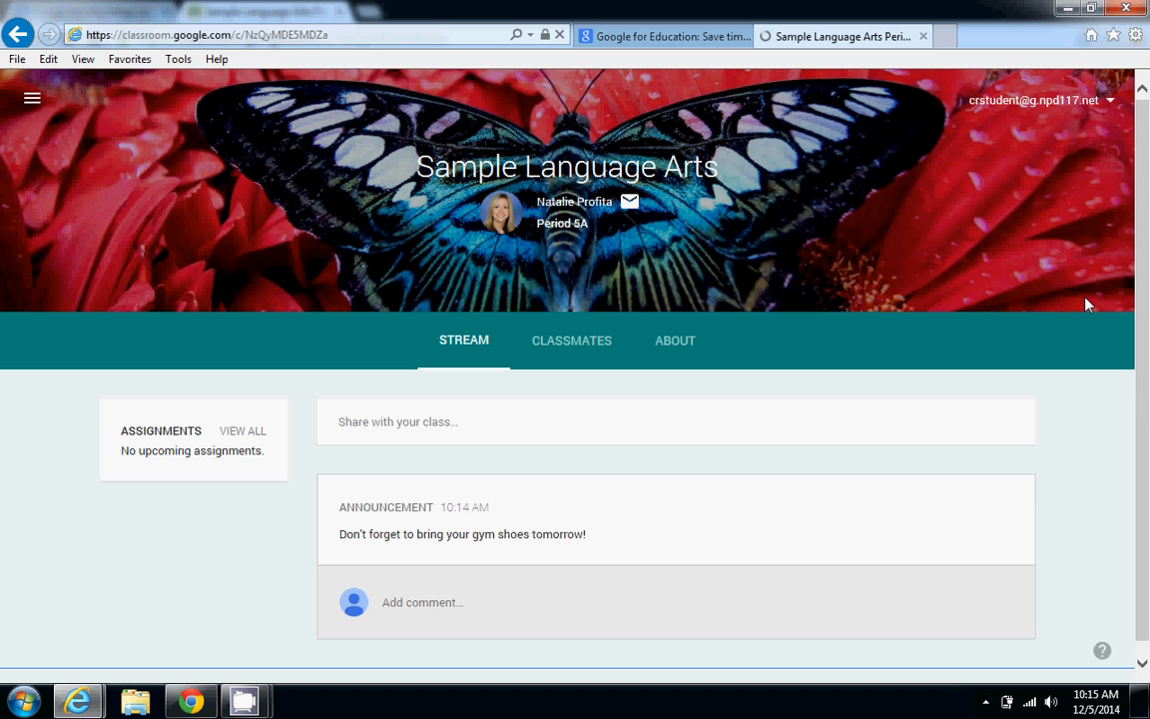
{"action": "left_click_drag", "start_coordinate": [1144, 322], "coordinate": [1142, 401]}
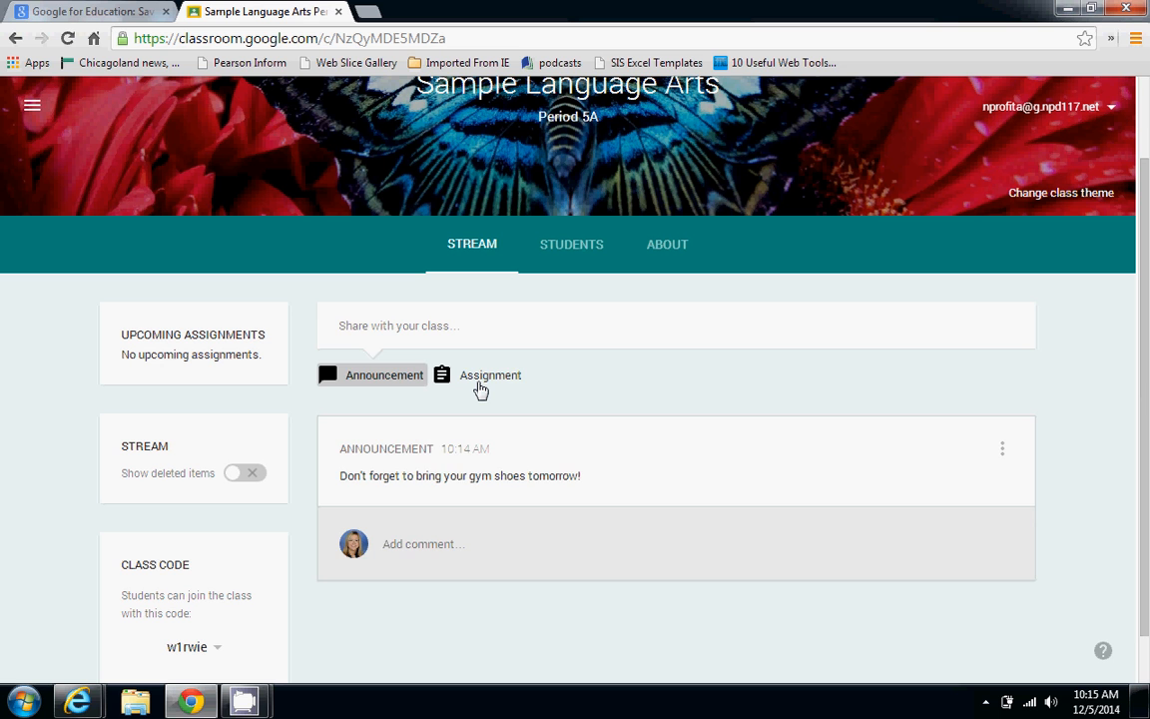
Step: Start an assignment titled "Analyzing your Rights" with the description "Please read the attached article and complete the worksheet."
{"action": "left_click", "coordinate": [480, 377]}
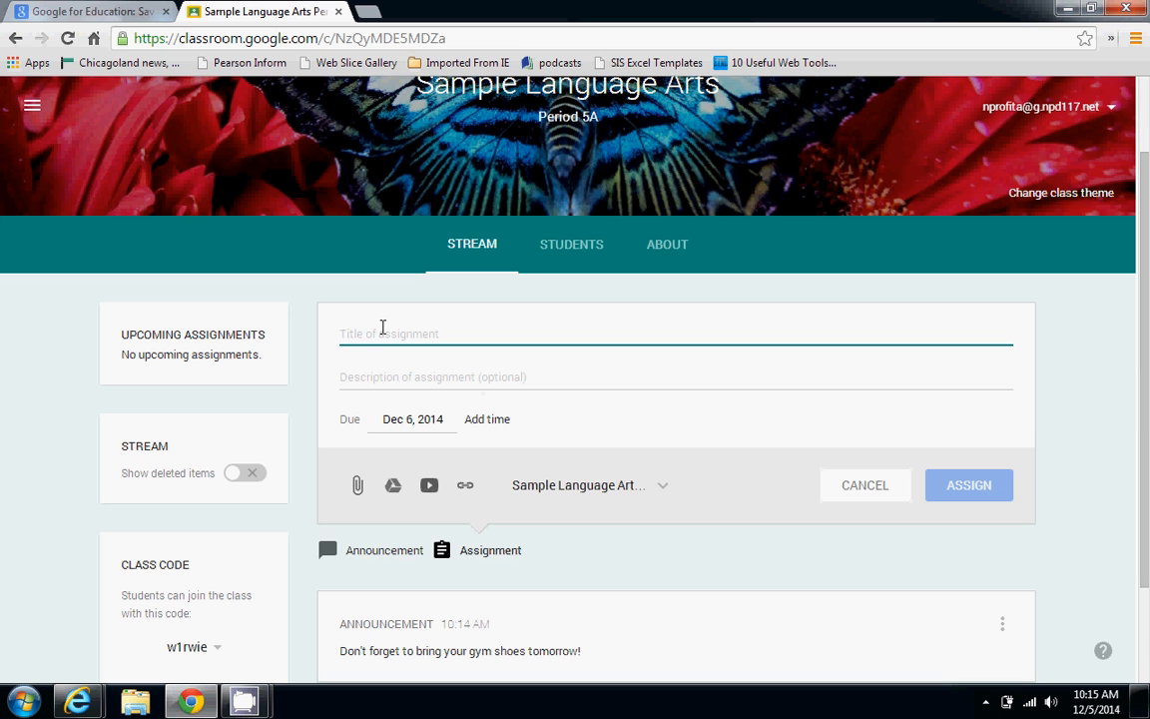
{"action": "type", "text": "Analyzing your Rights"}
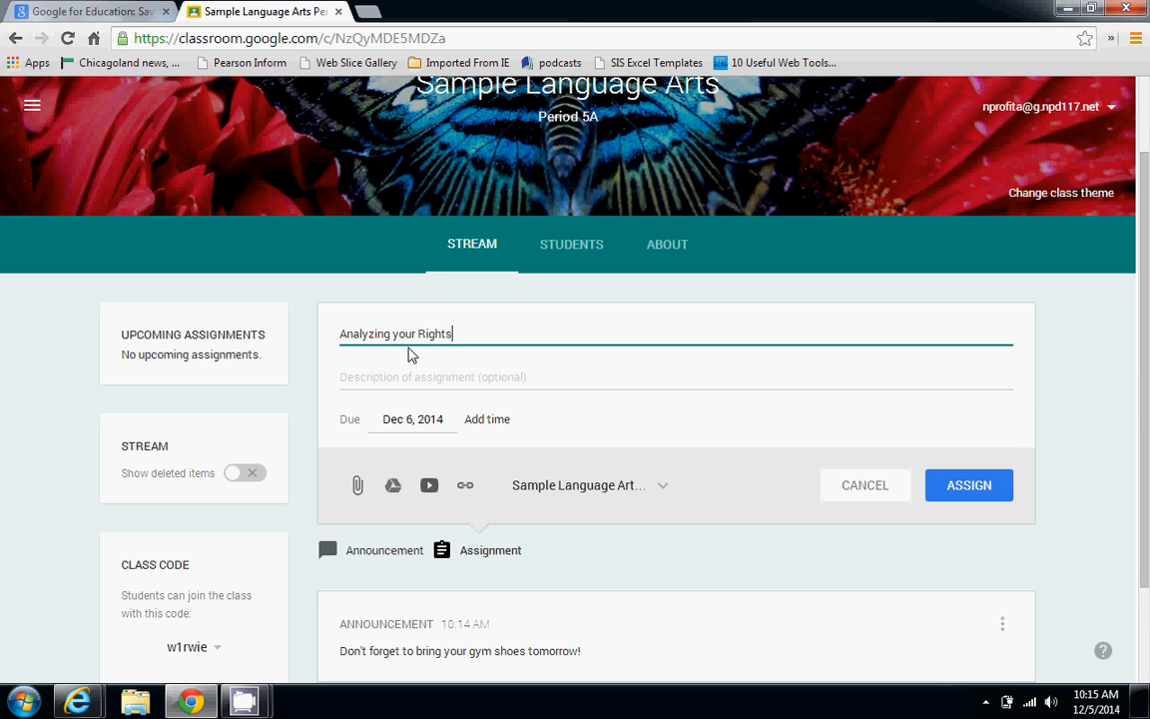
{"action": "left_click", "coordinate": [397, 384]}
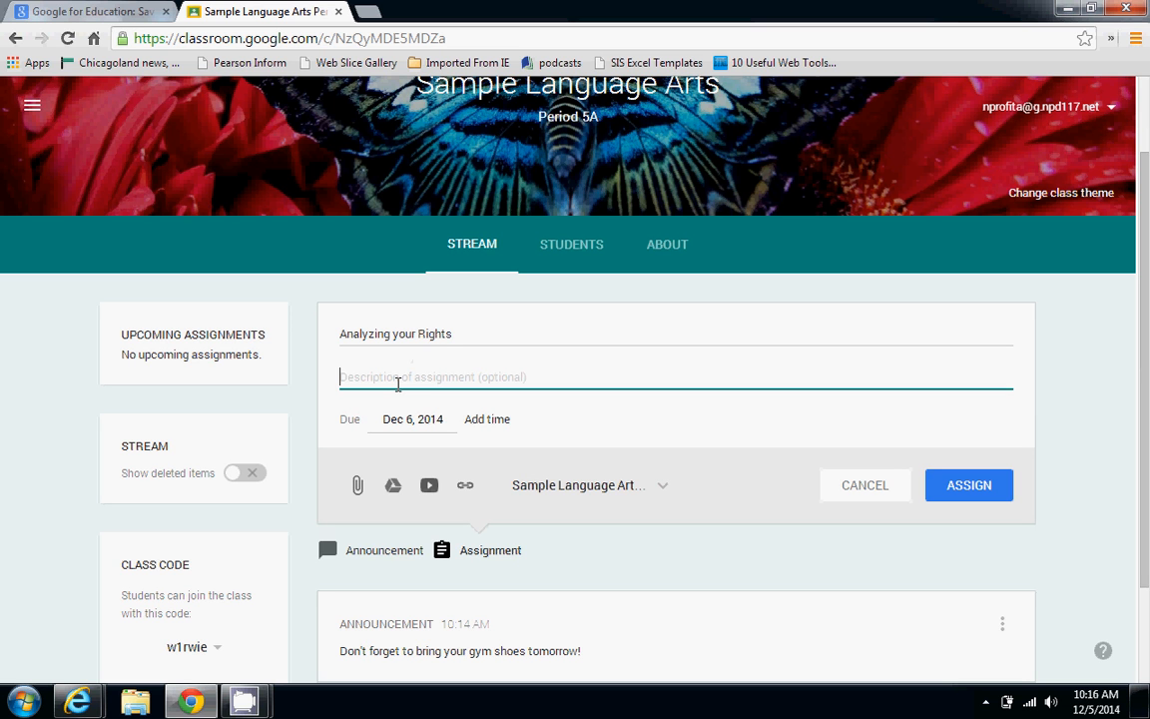
{"action": "type", "text": "Pl"}
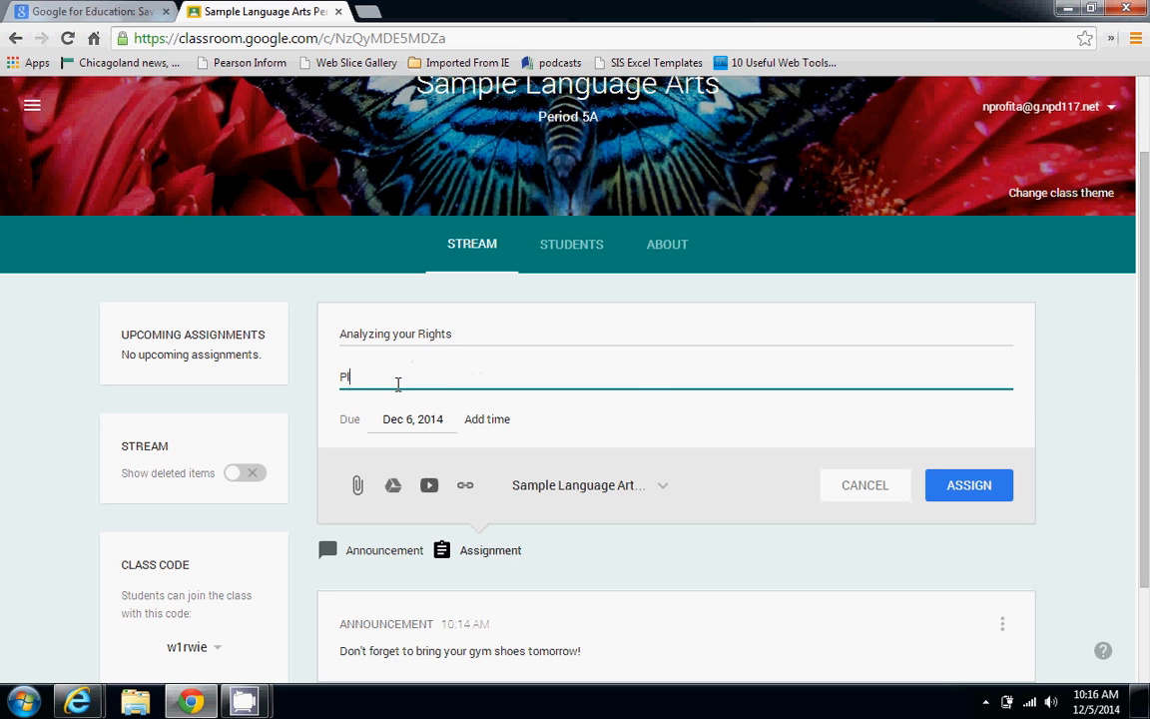
{"action": "type", "text": "ease read the attached article and complete the worksheet."}
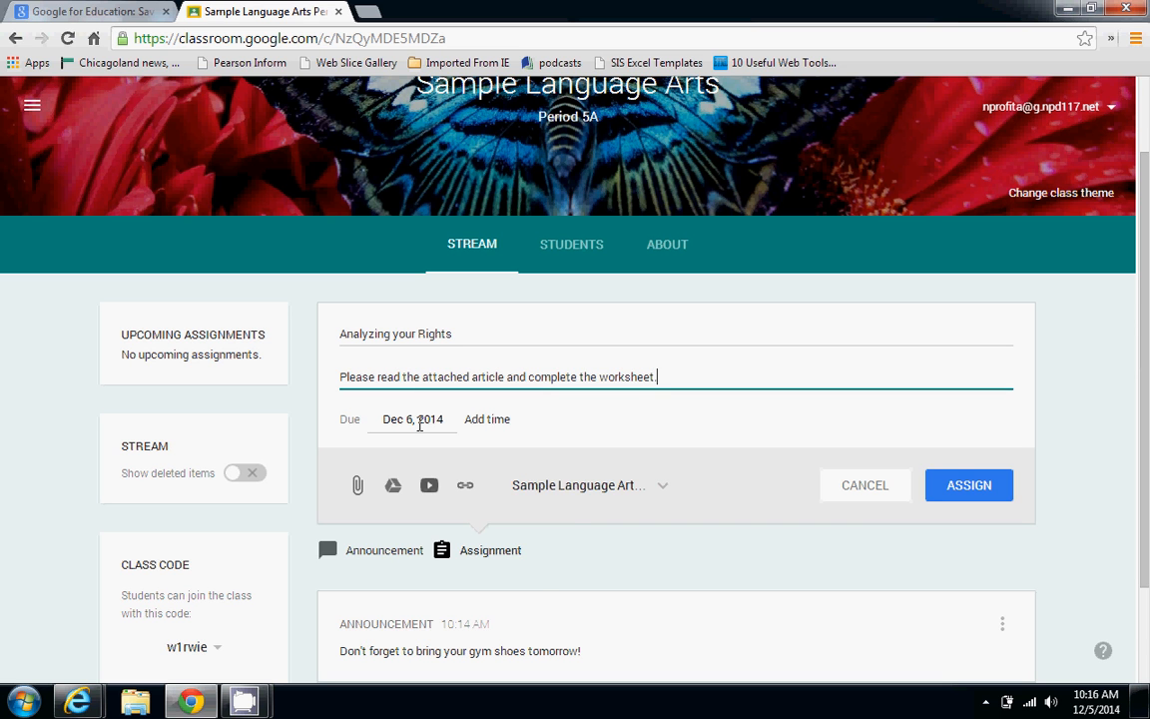
Step: Set the assignment's due date to Dec 8, 2014, without a due time
{"action": "left_click", "coordinate": [419, 423]}
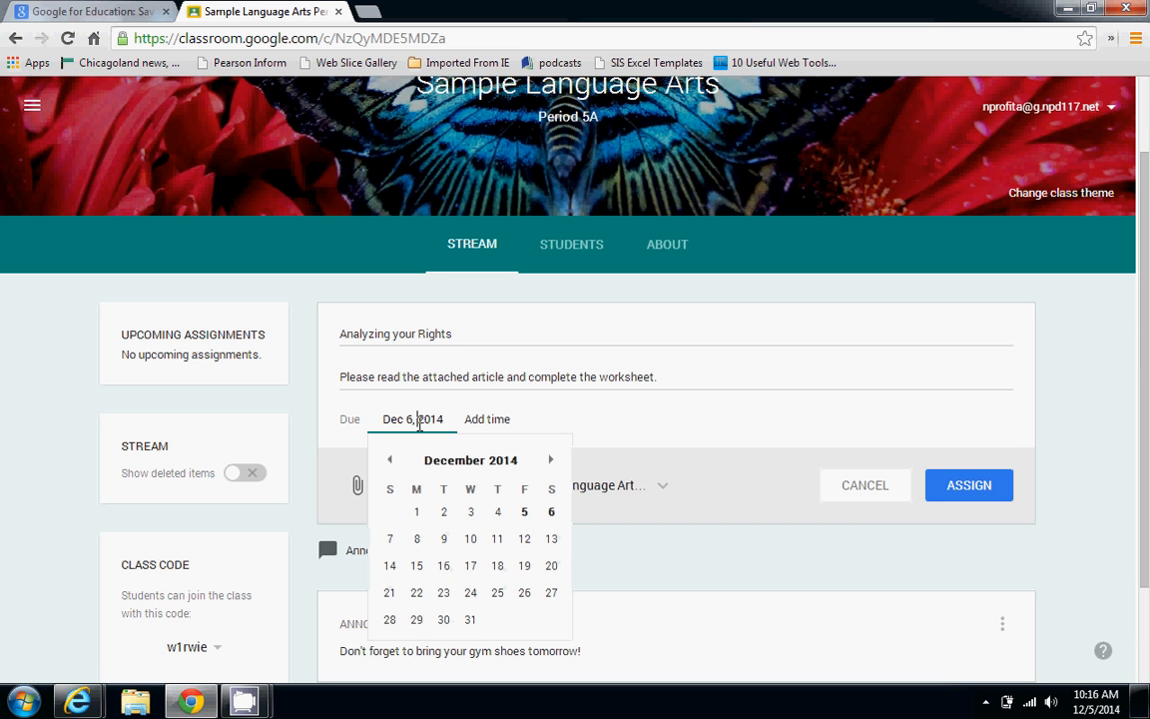
{"action": "left_click", "coordinate": [416, 538]}
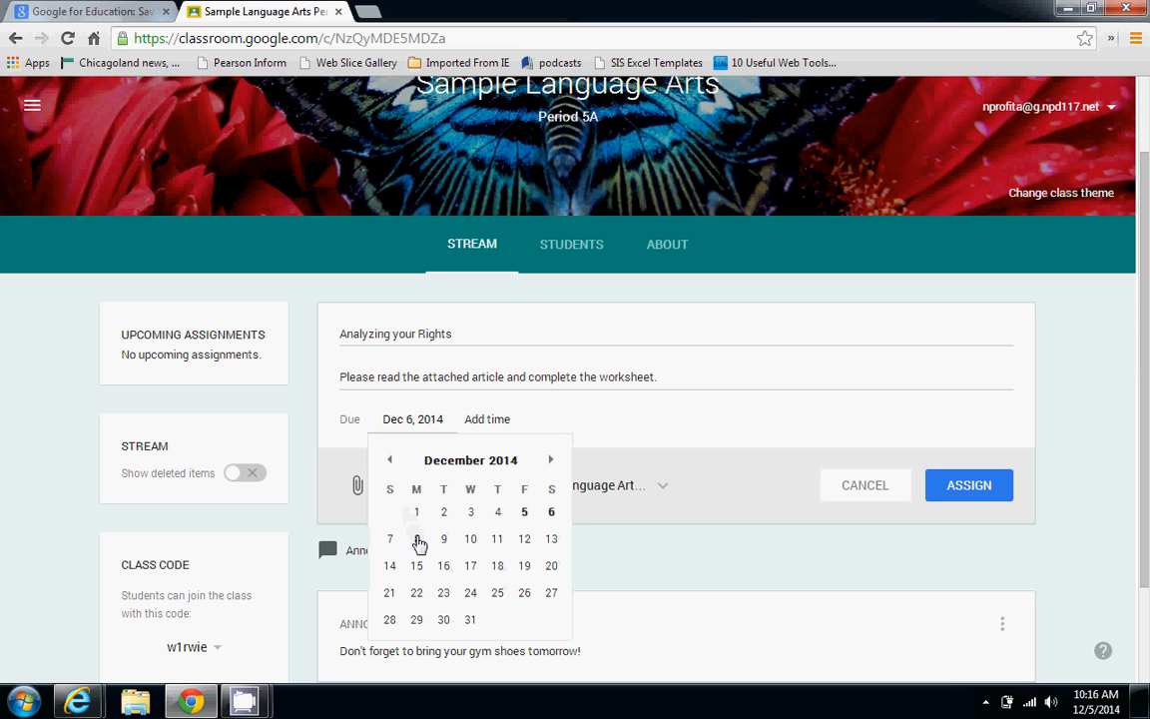
{"action": "left_click", "coordinate": [479, 421]}
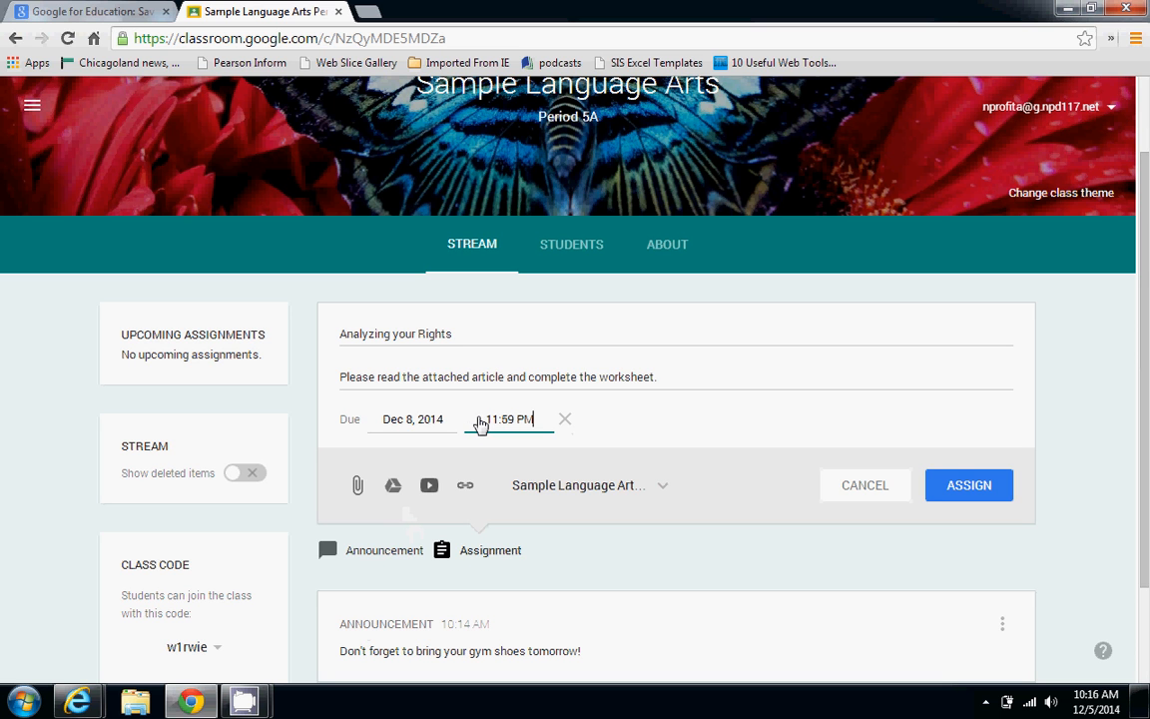
{"action": "left_click", "coordinate": [566, 420]}
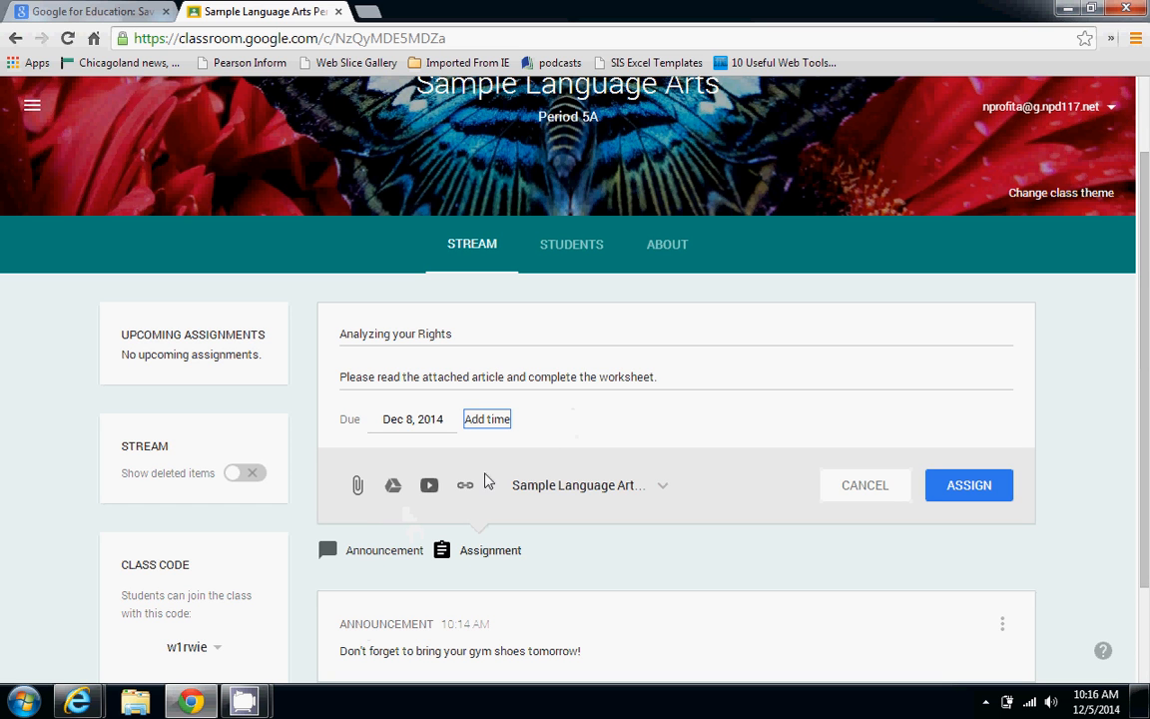
Step: Attach rights article.pdf from Google Drive to the assignment
{"action": "left_click", "coordinate": [391, 491]}
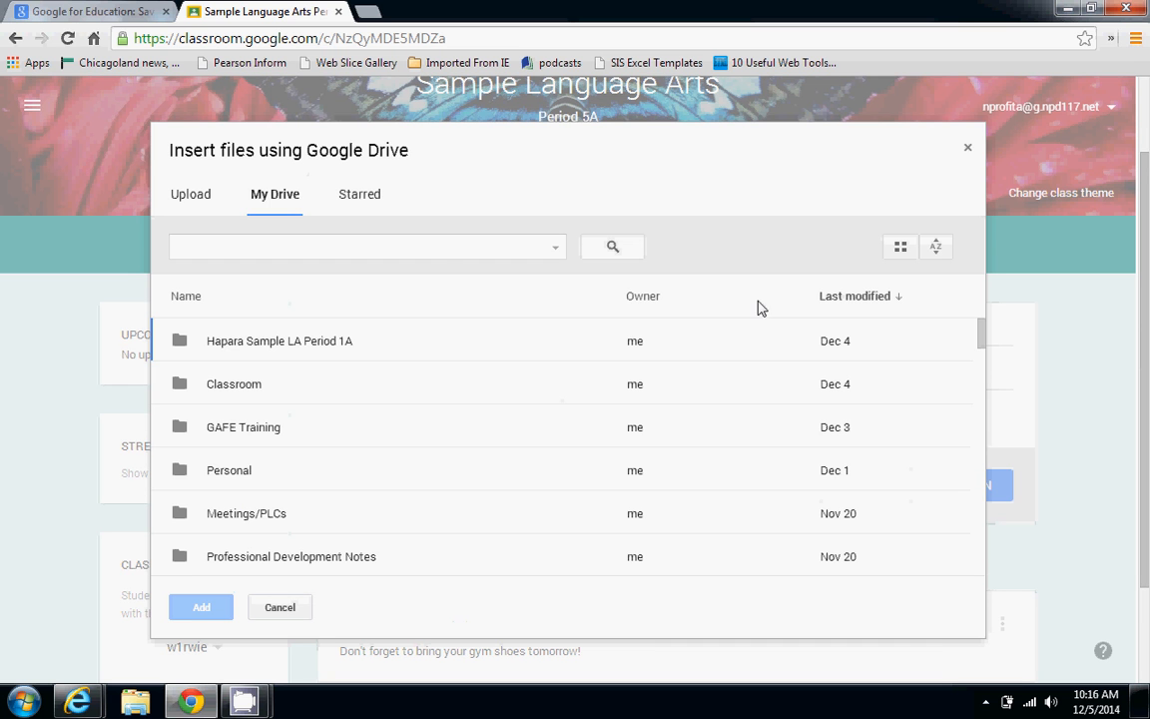
{"action": "left_click_drag", "start_coordinate": [983, 350], "coordinate": [979, 539]}
{"action": "left_click", "coordinate": [240, 411]}
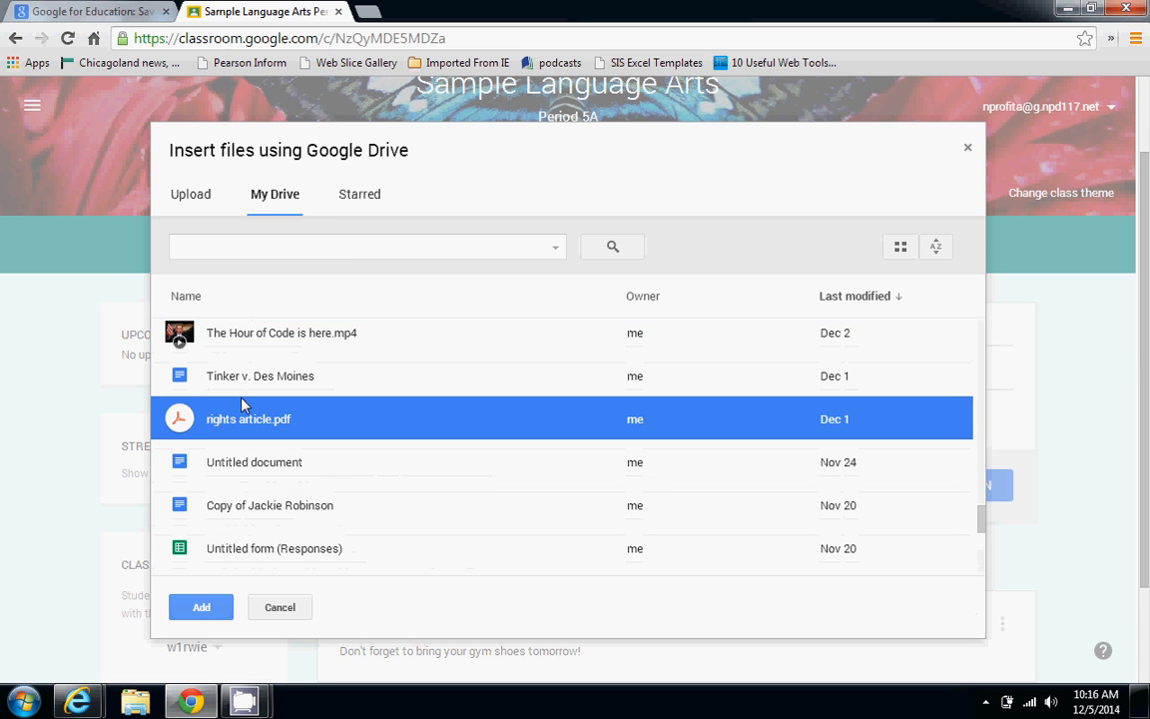
{"action": "left_click", "coordinate": [199, 610]}
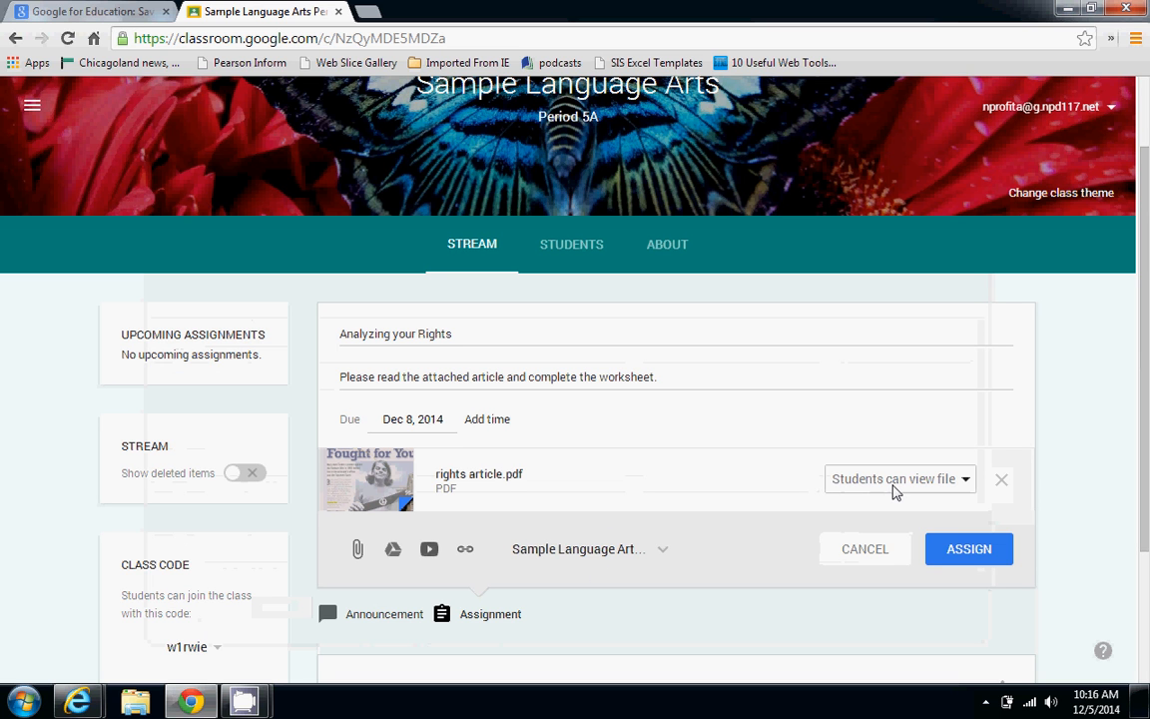
Step: Search Google Drive for "tinker", attach the Tinker v. Des Moines document, and set it to make a copy for each student
{"action": "left_click", "coordinate": [394, 550]}
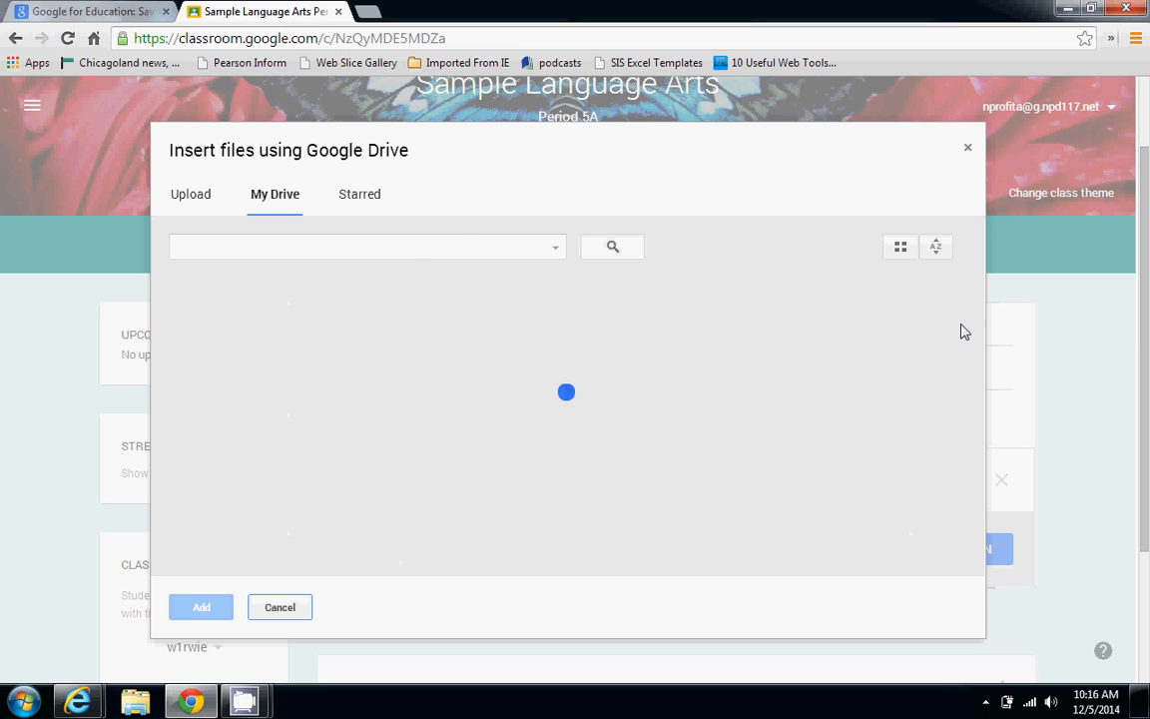
{"action": "left_click", "coordinate": [416, 257]}
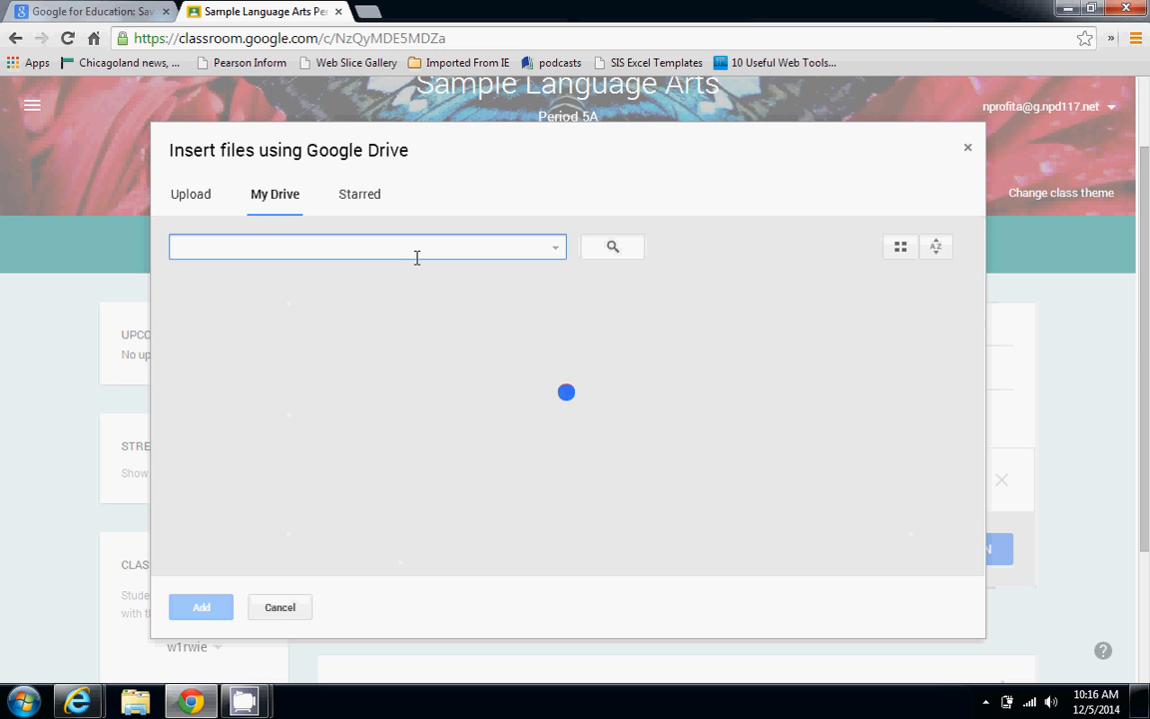
{"action": "type", "text": "tin"}
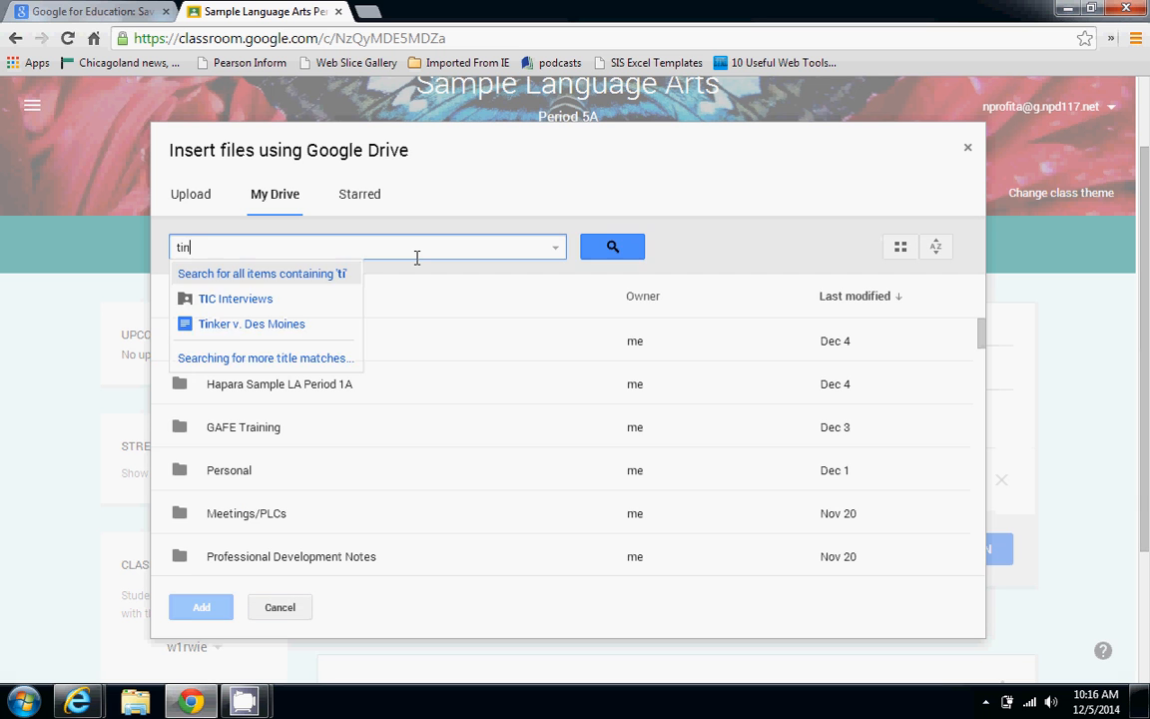
{"action": "type", "text": "ker"}
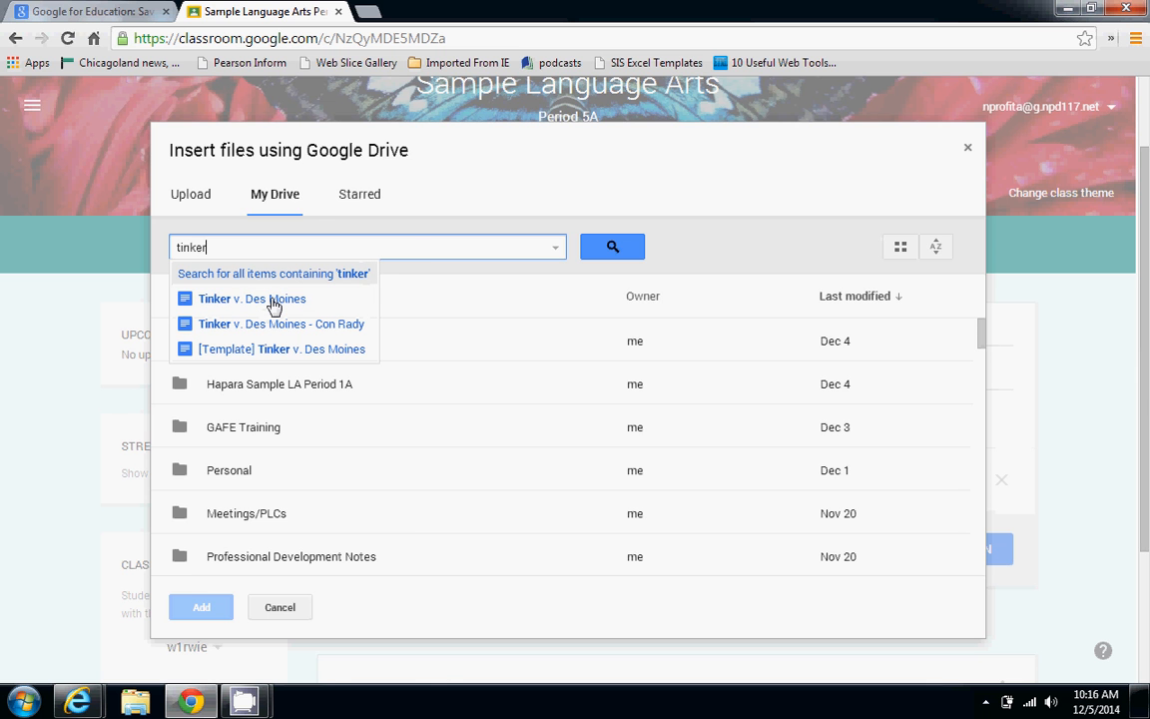
{"action": "left_click", "coordinate": [273, 301]}
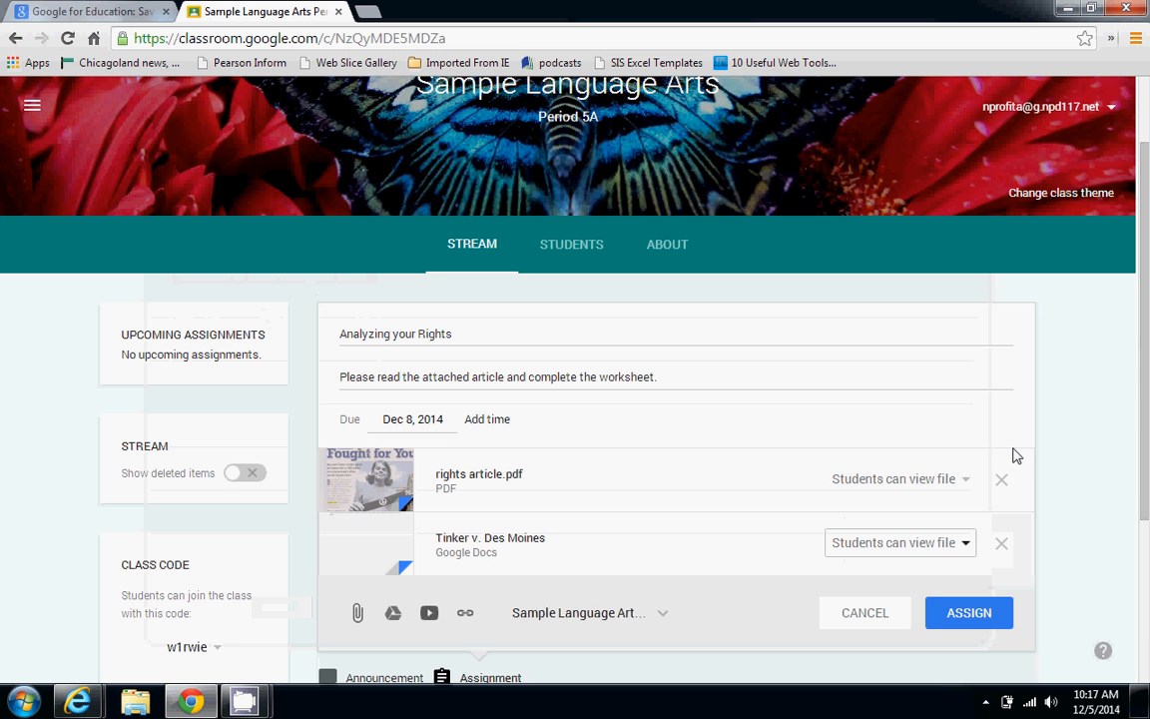
{"action": "left_click", "coordinate": [915, 554]}
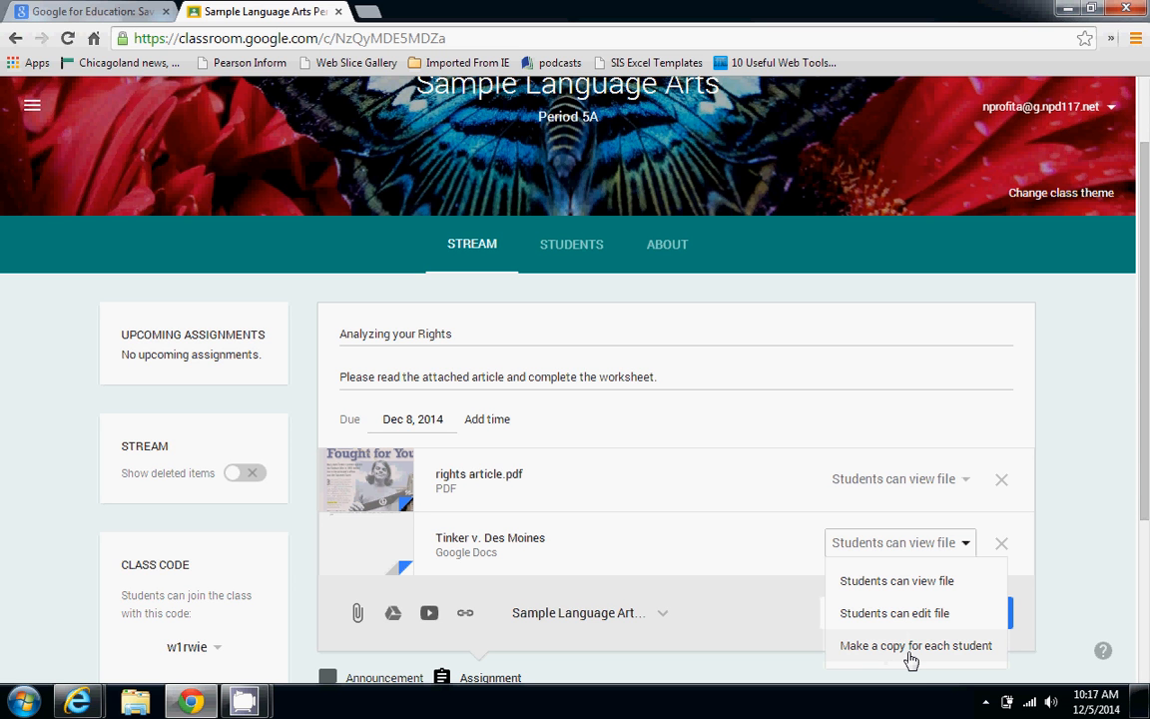
{"action": "left_click", "coordinate": [911, 646]}
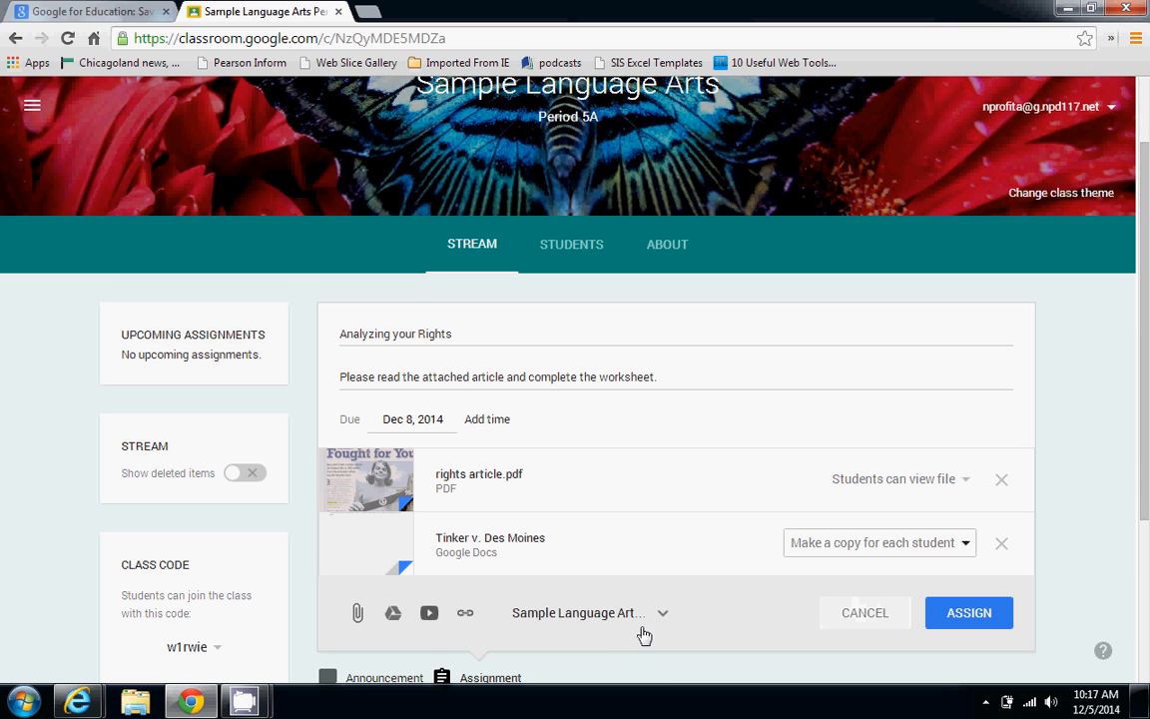
Step: Add the Sample Language Arts classes for Periods 4A, 3A, 2A and 1A as recipients and assign the assignment
{"action": "left_click", "coordinate": [612, 619]}
{"action": "left_click", "coordinate": [523, 499]}
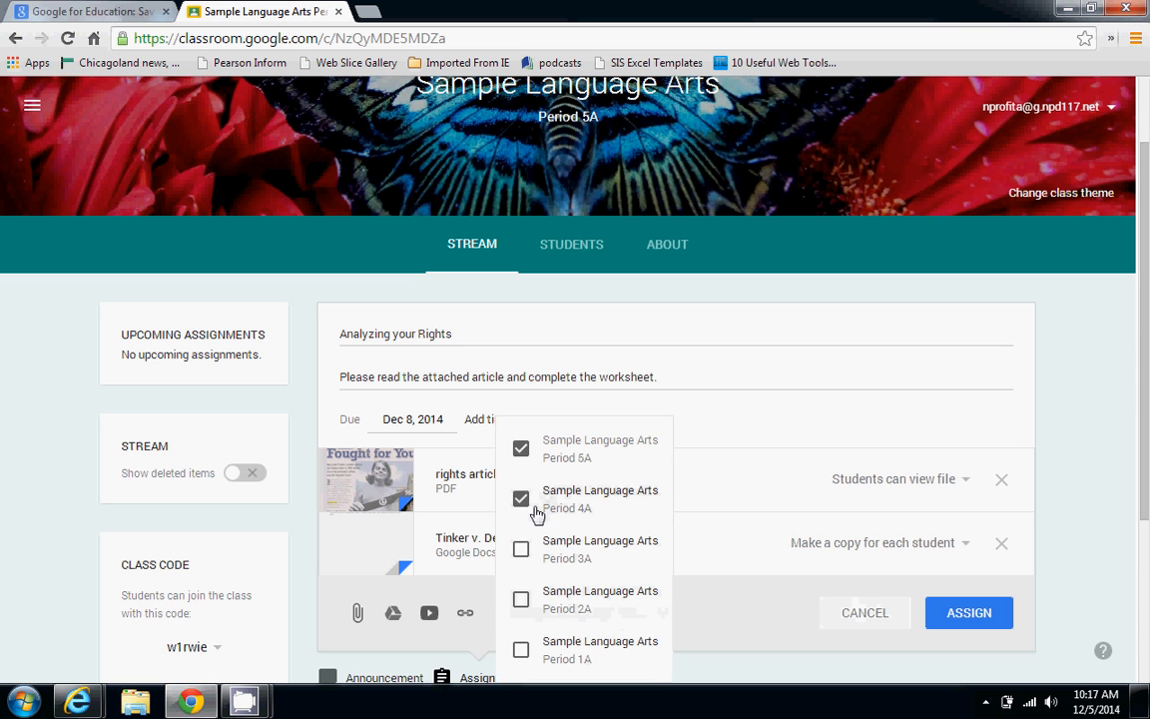
{"action": "left_click", "coordinate": [515, 548]}
{"action": "left_click", "coordinate": [483, 599]}
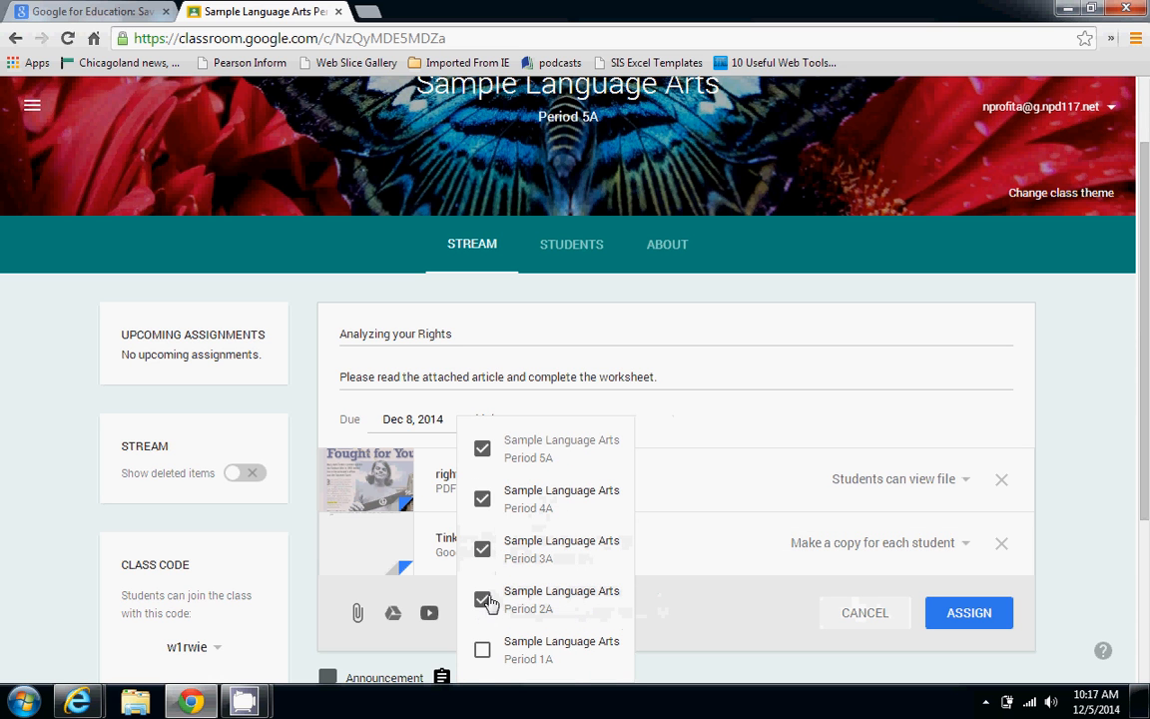
{"action": "left_click", "coordinate": [483, 650]}
{"action": "left_click", "coordinate": [678, 636]}
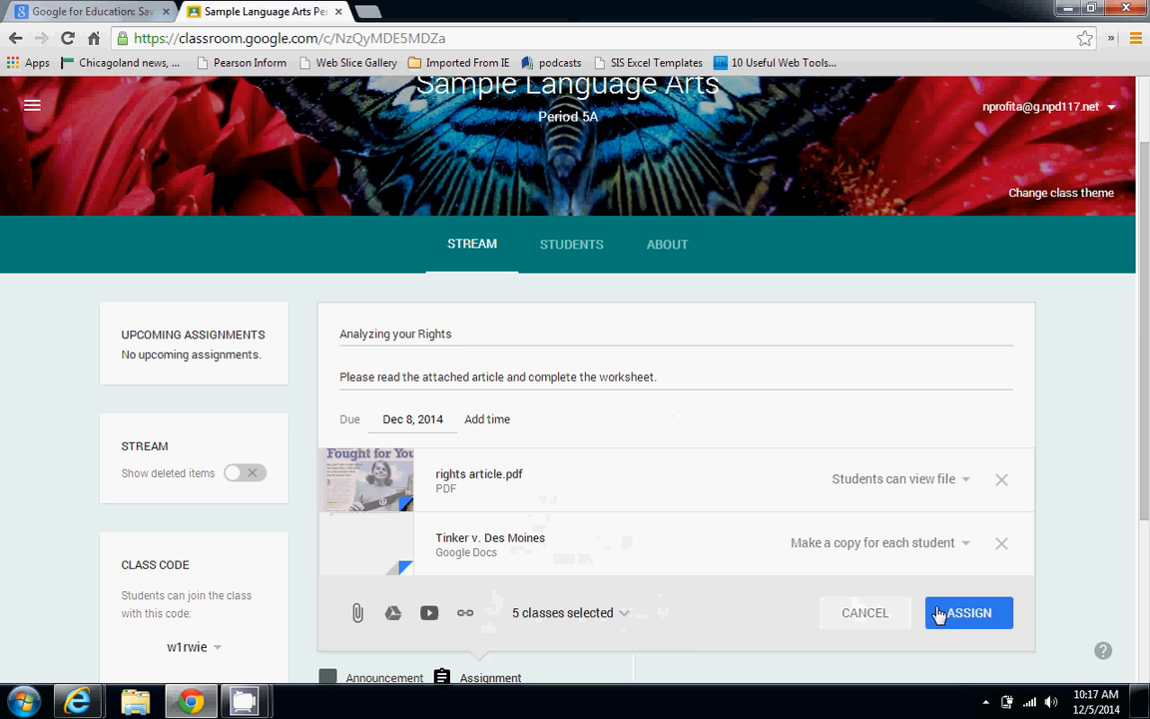
{"action": "left_click", "coordinate": [981, 622]}
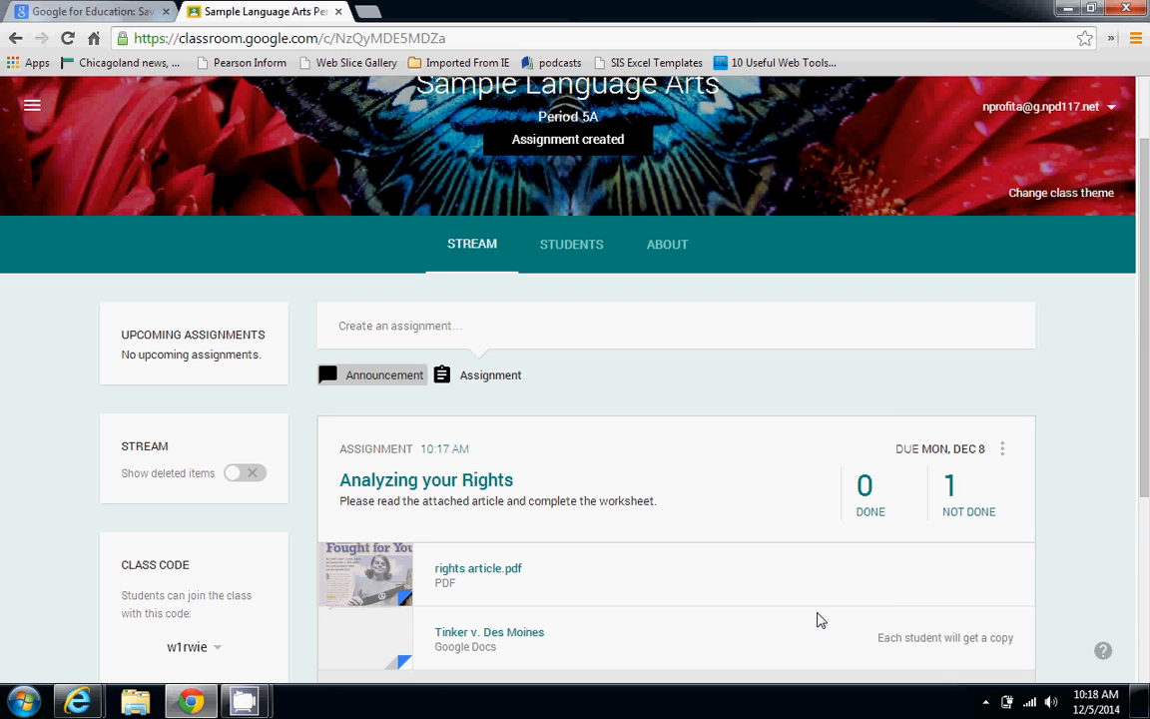
Step: Check the assignment in the teacher's stream, and switch to the student's class in Internet Explorer and reload it to view the assignment there
{"action": "left_click_drag", "start_coordinate": [1145, 409], "coordinate": [1145, 437]}
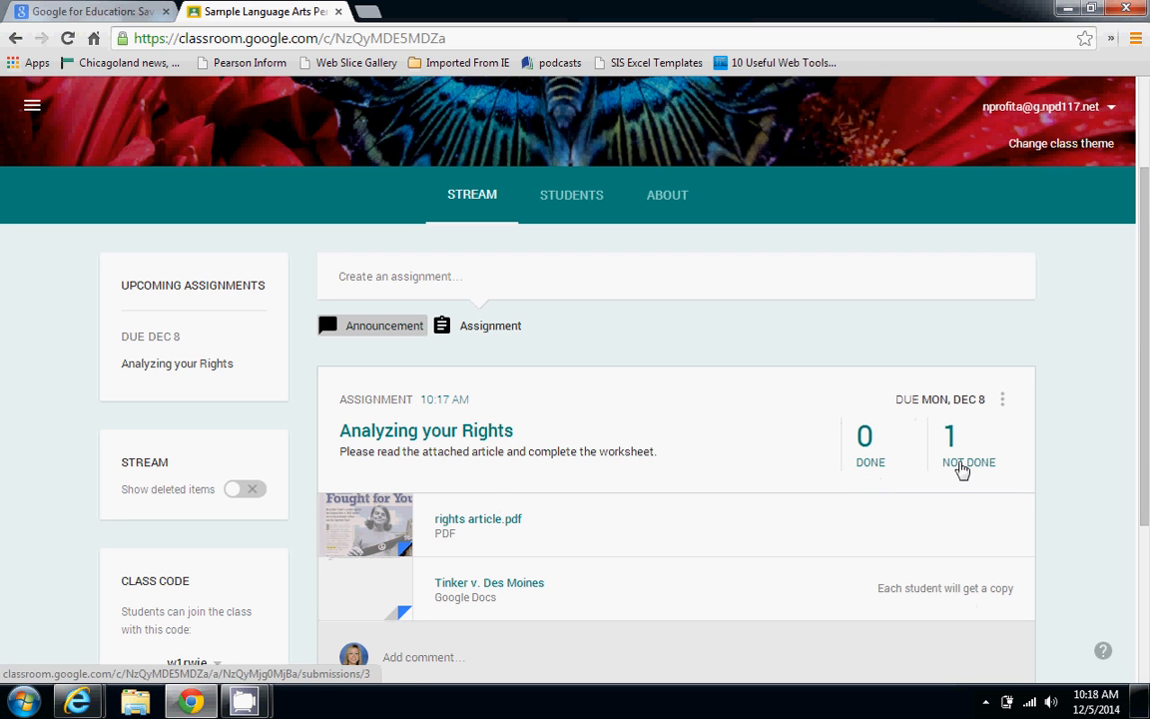
{"action": "mouse_move", "coordinate": [72, 704]}
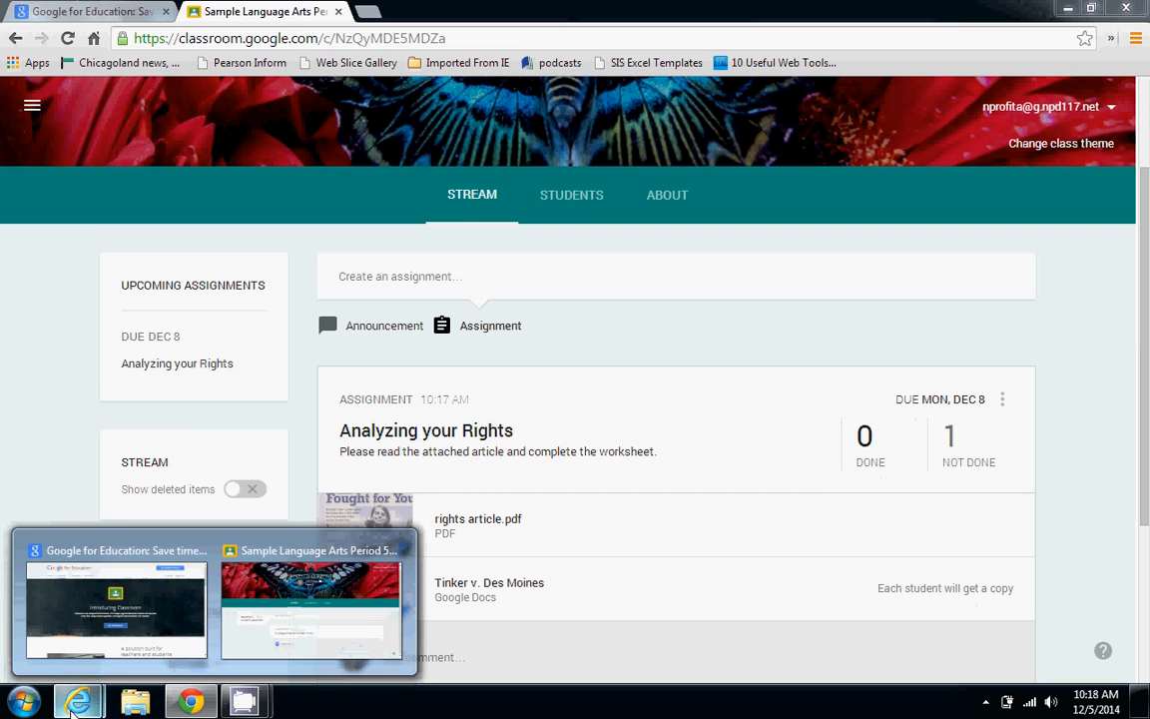
{"action": "left_click", "coordinate": [267, 611]}
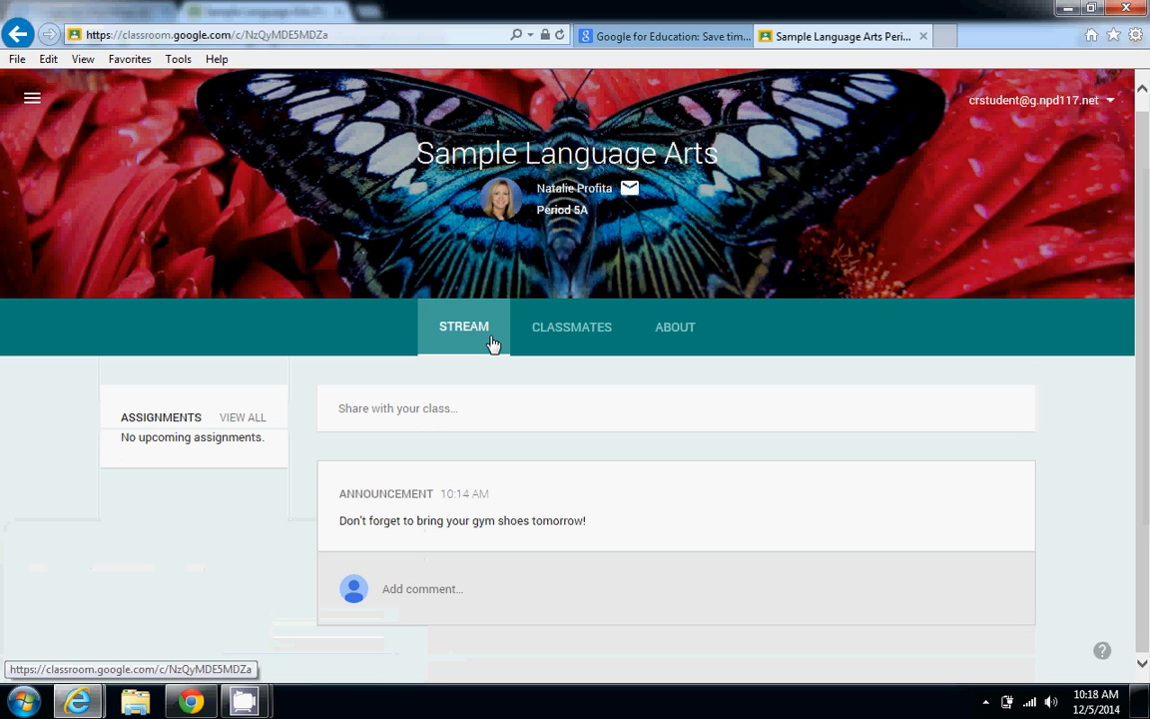
{"action": "left_click", "coordinate": [286, 34]}
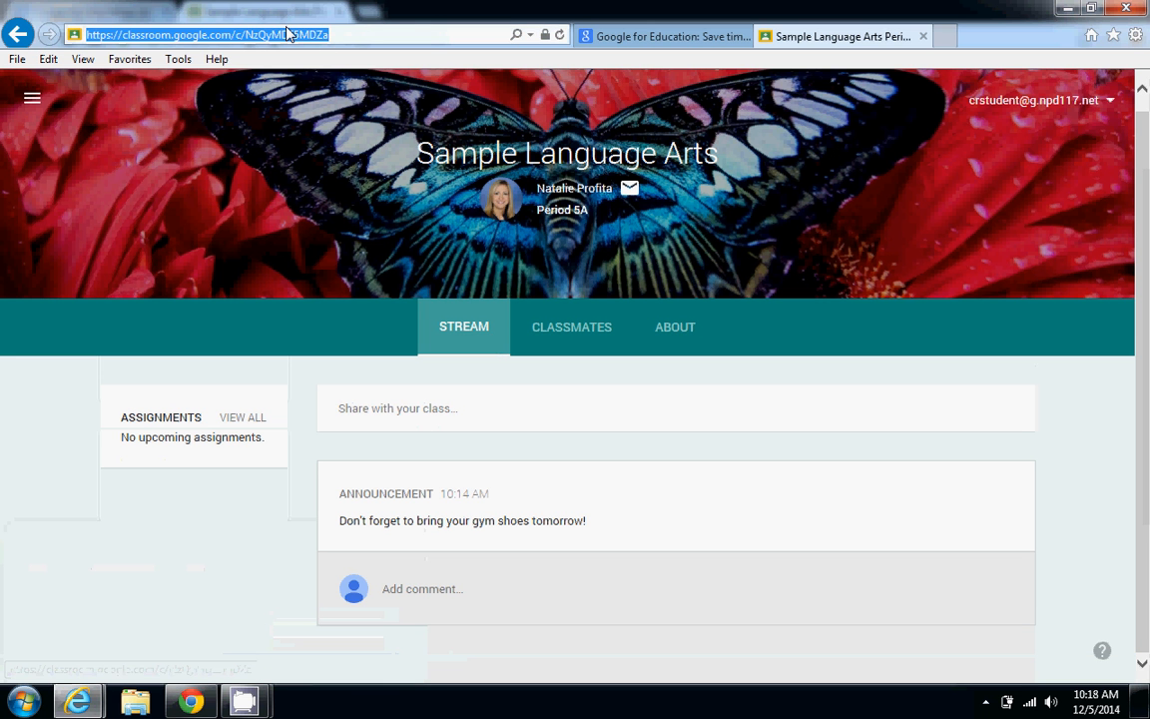
{"action": "key", "text": "Return"}
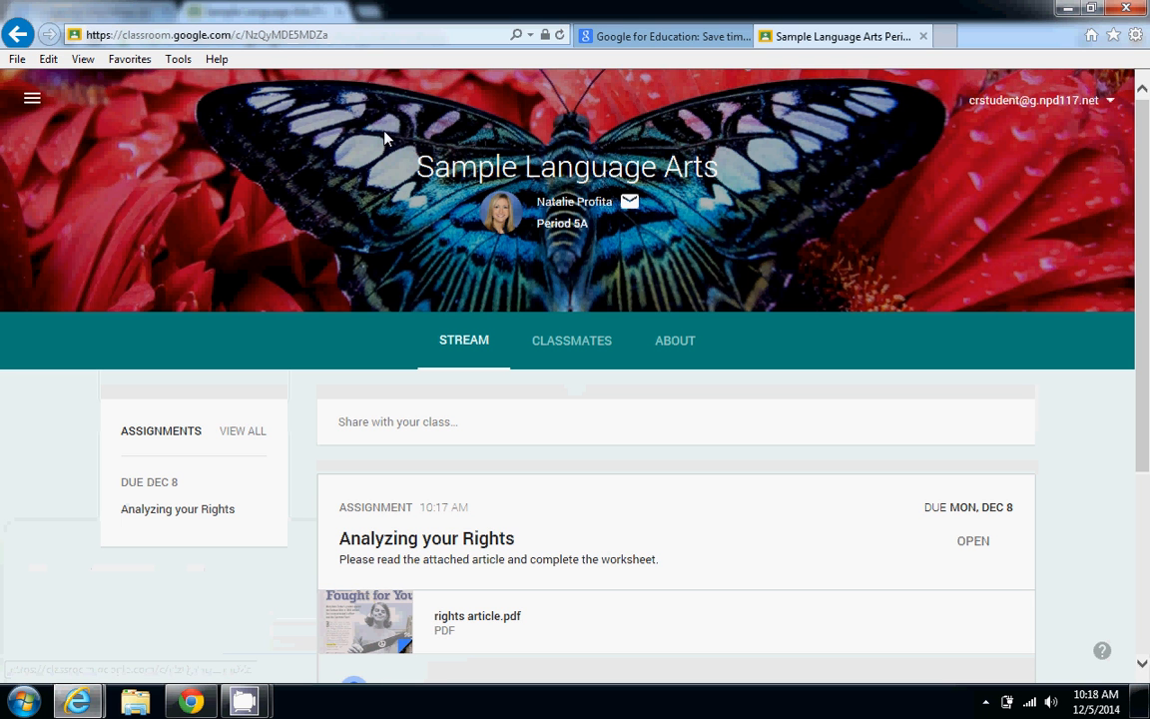
{"action": "scroll", "coordinate": [1134, 255], "scroll_direction": "down", "scroll_amount": 1}
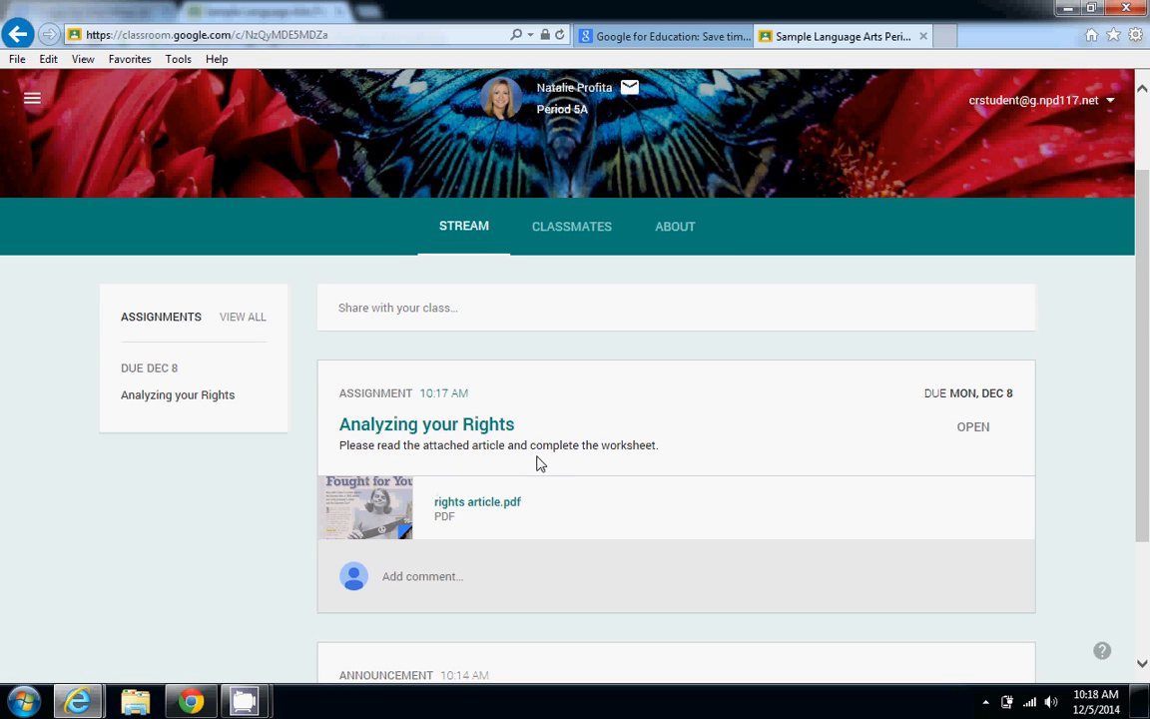
Step: Open the student's copy of the Tinker v. Des Moines document from the assignment and write "Typing my response" below the question
{"action": "left_click", "coordinate": [976, 426]}
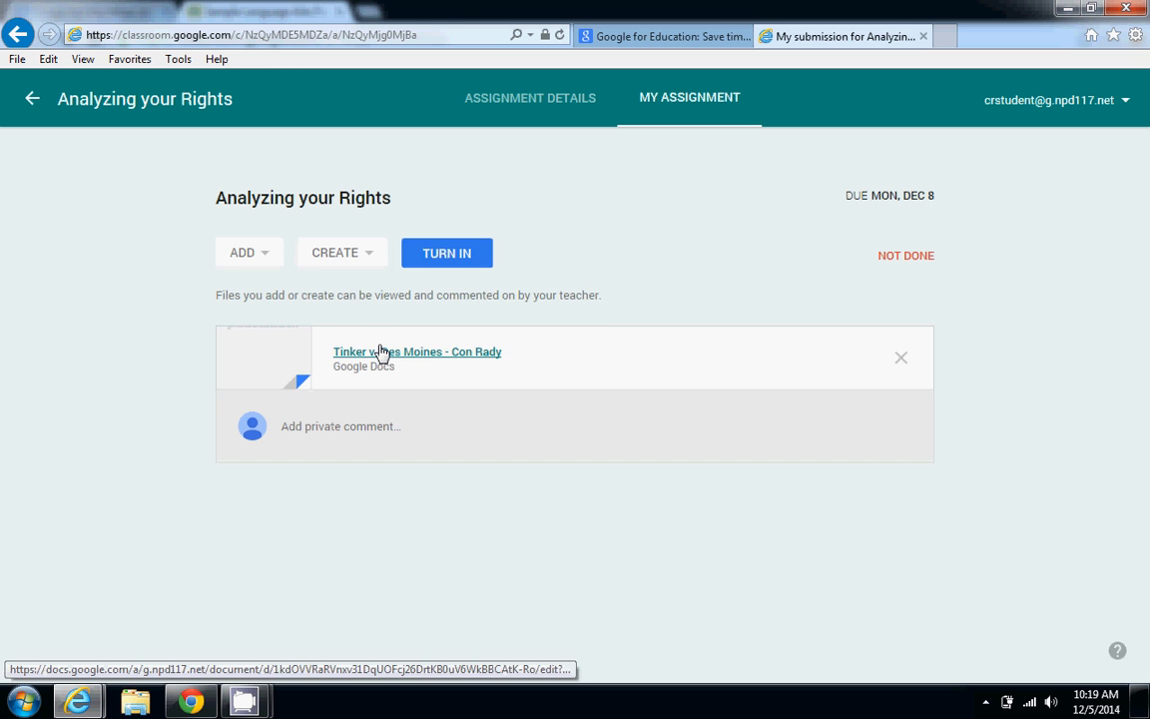
{"action": "left_click", "coordinate": [380, 353]}
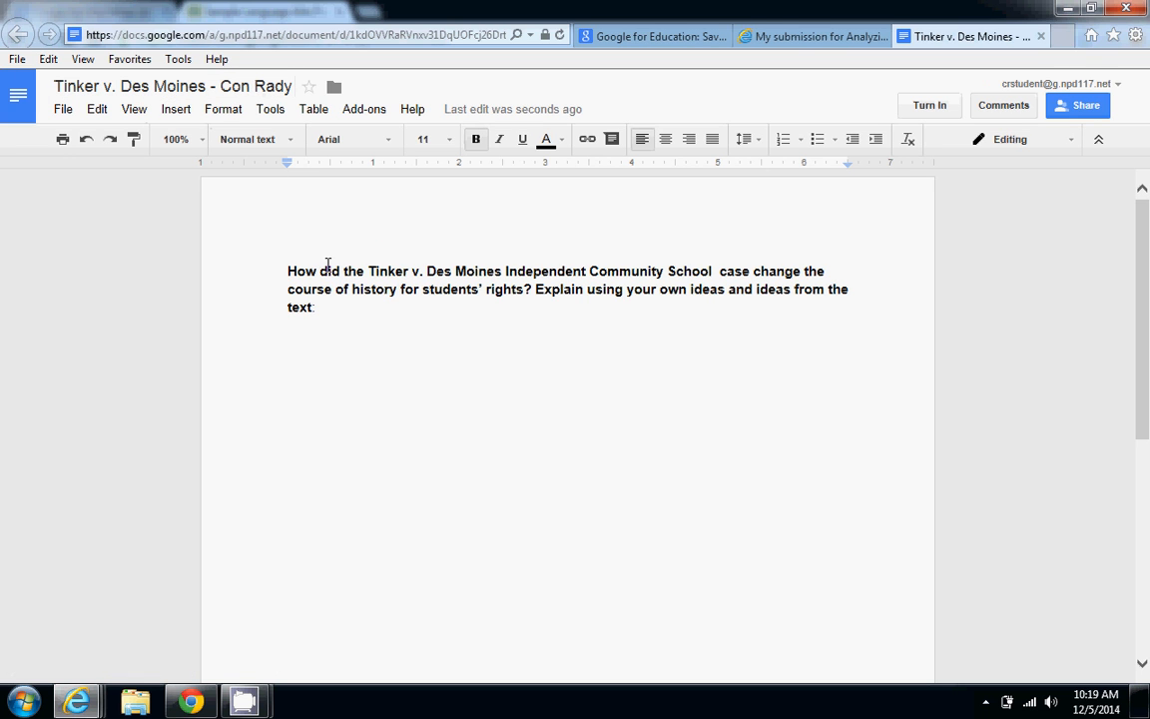
{"action": "double_click", "coordinate": [359, 367]}
{"action": "key", "text": "Return"}
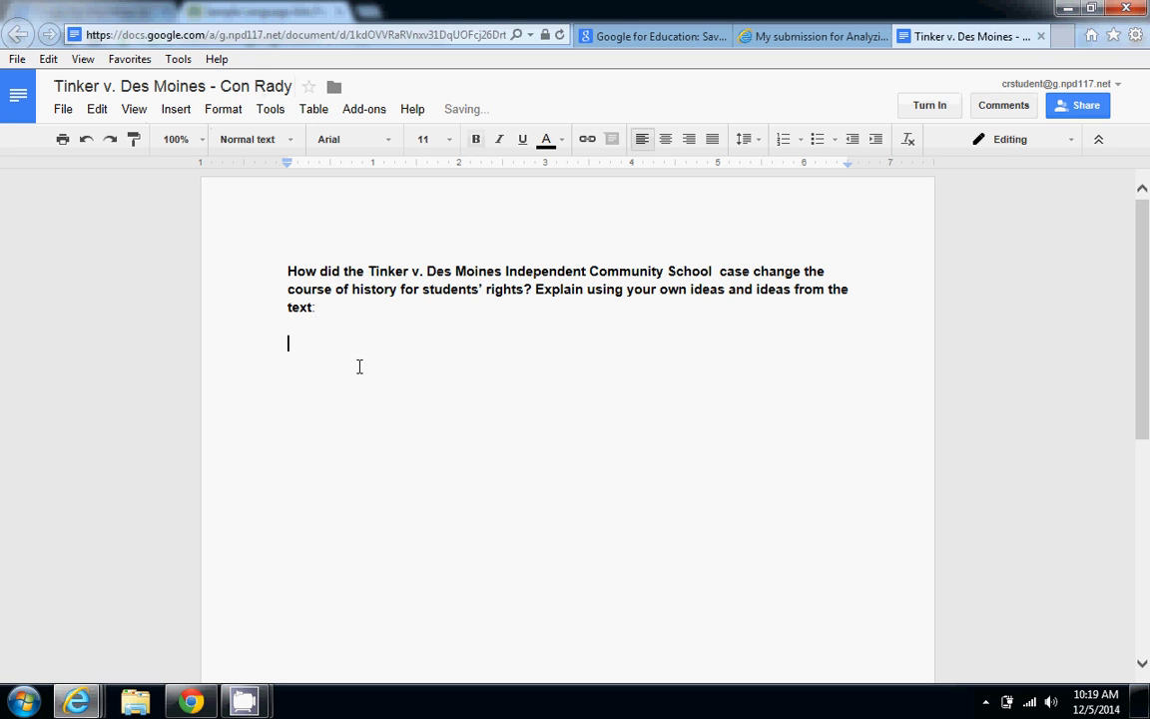
{"action": "type", "text": "Typing my response"}
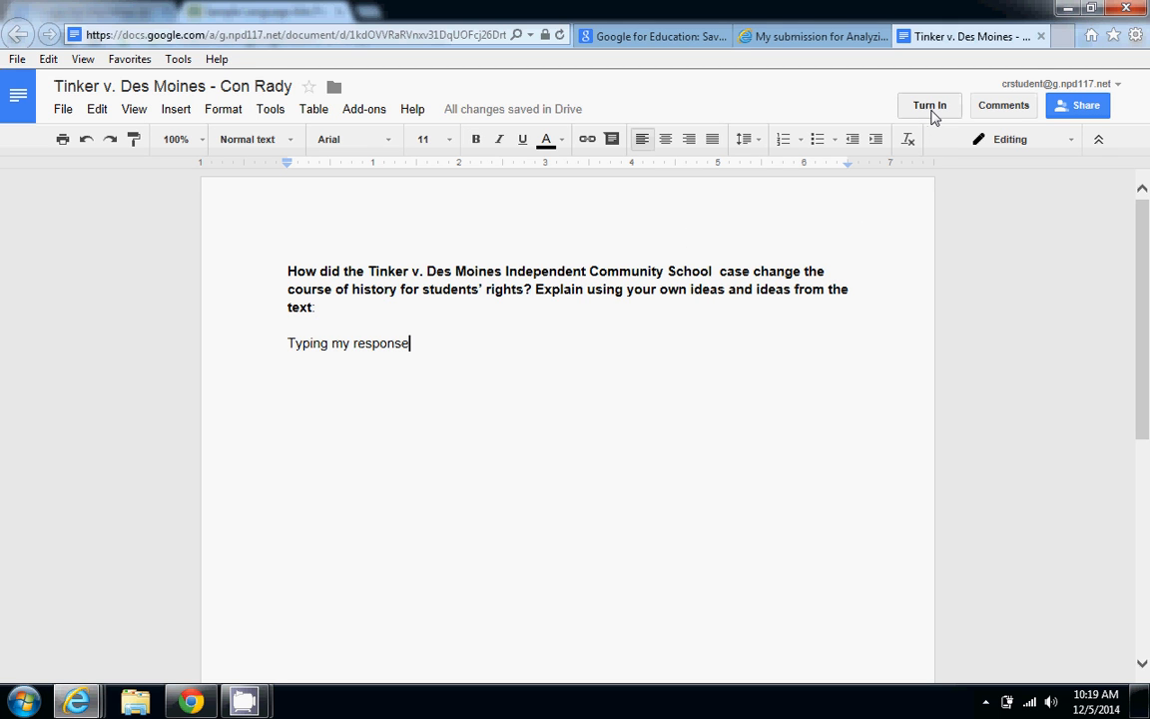
Step: Review the options for adding and creating files on the student's Analyzing your Rights assignment page
{"action": "left_click", "coordinate": [816, 37]}
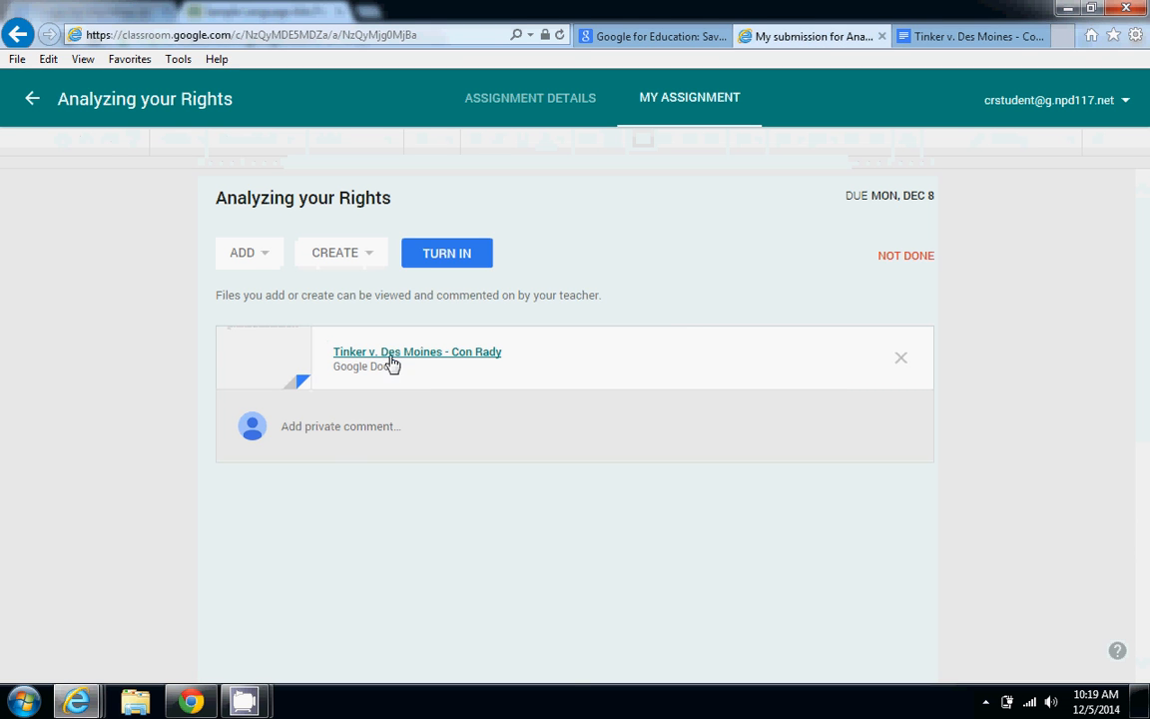
{"action": "left_click", "coordinate": [265, 258]}
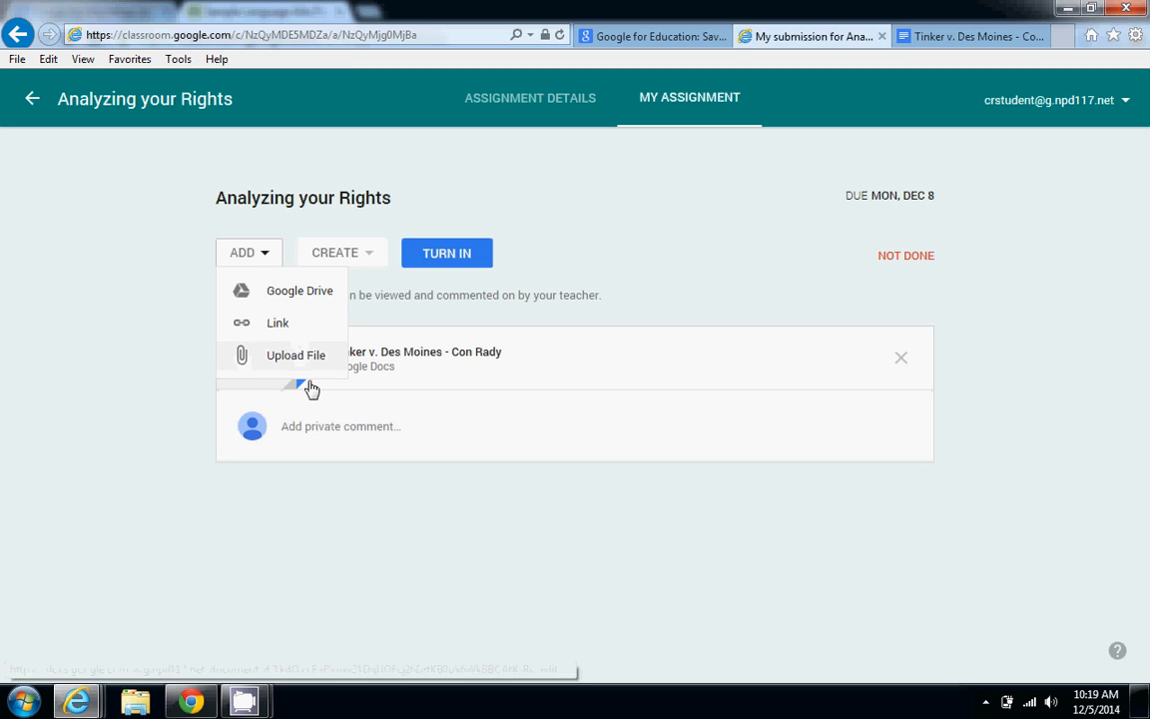
{"action": "left_click", "coordinate": [361, 267]}
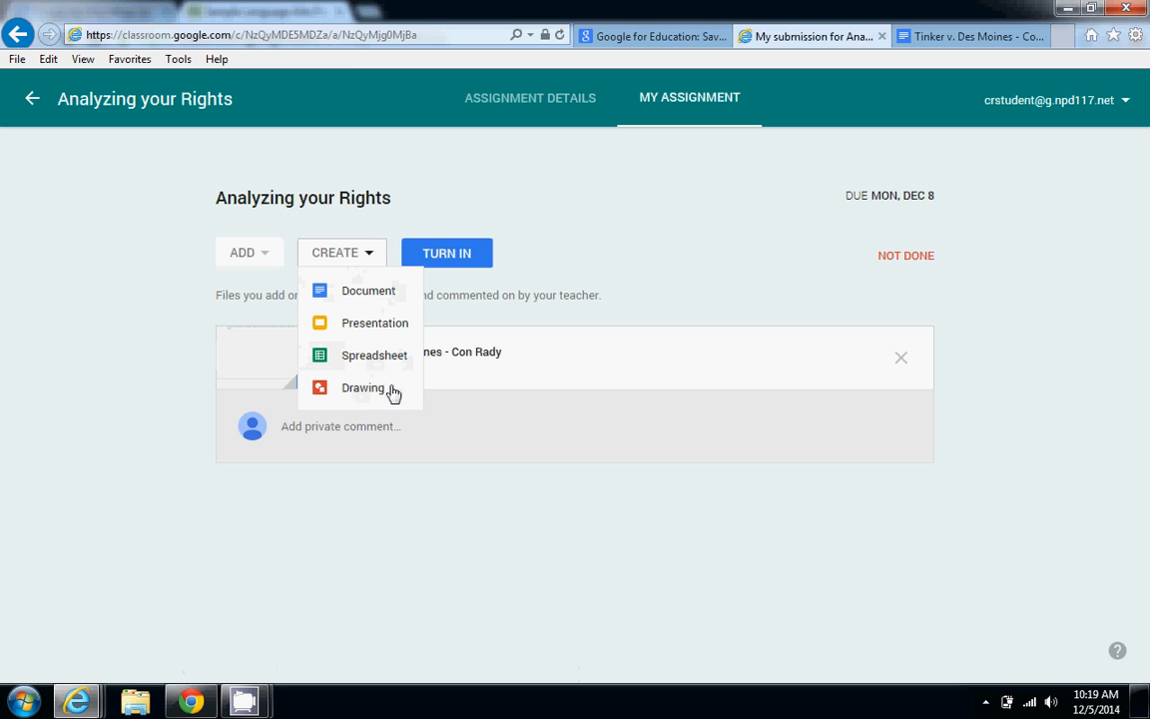
{"action": "left_click", "coordinate": [474, 294]}
Step: Return to the student's Tinker v. Des Moines document and turn it in for the Analyzing your Rights assignment
{"action": "left_click", "coordinate": [964, 37]}
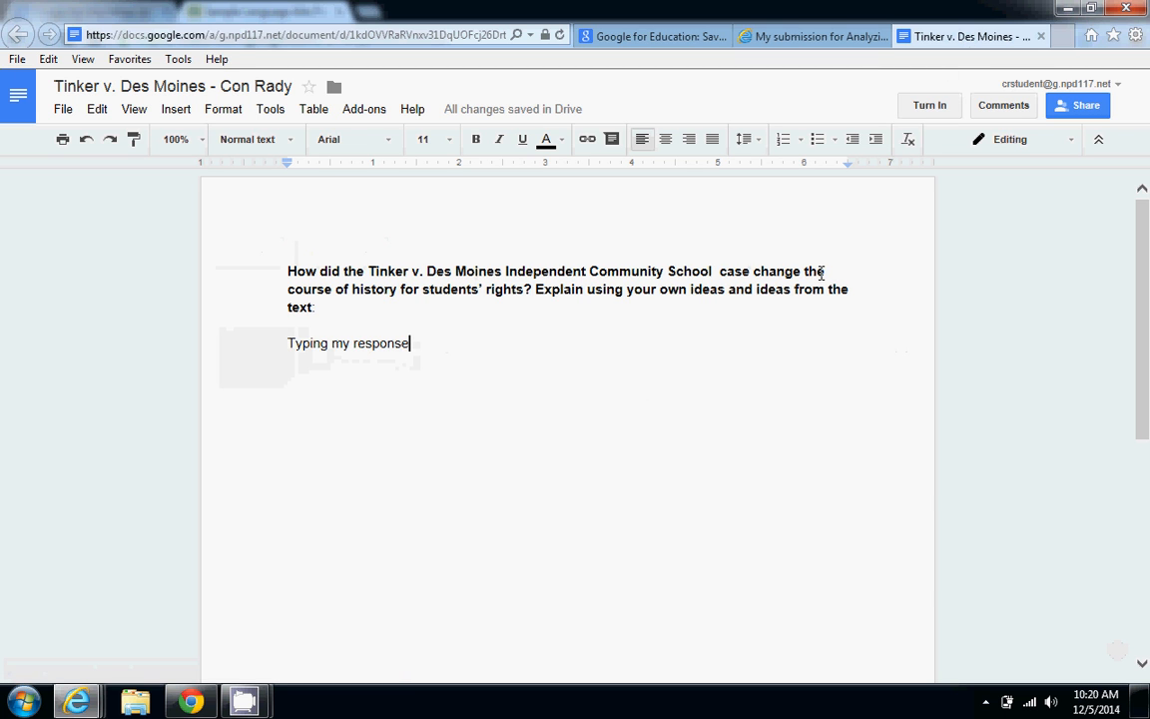
{"action": "left_click", "coordinate": [930, 106]}
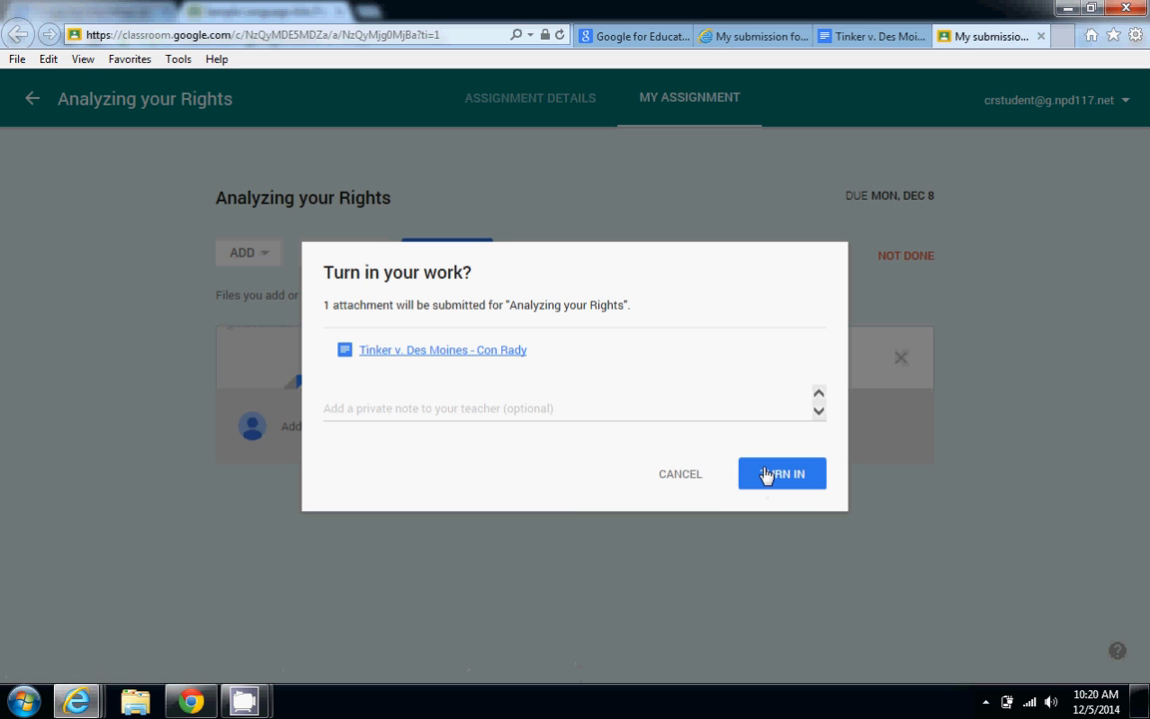
{"action": "left_click", "coordinate": [765, 475]}
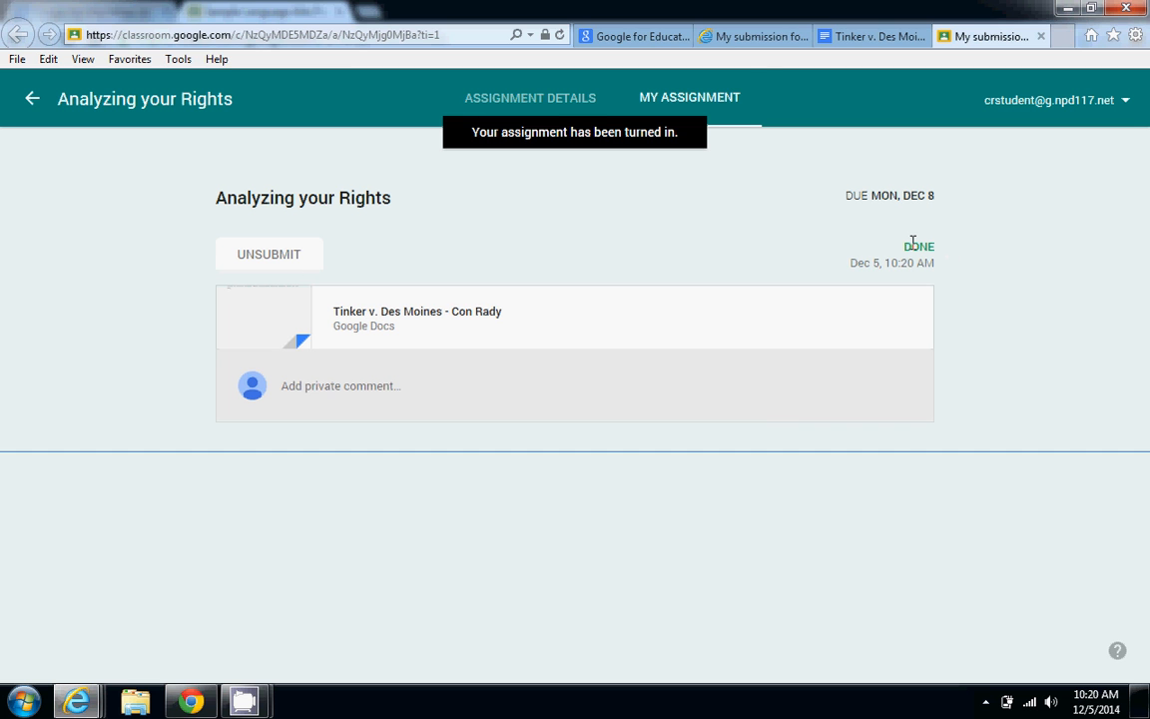
Step: Compare the turned-in assignment page with the student's document, and unsubmit the assignment and reopen the document
{"action": "left_click", "coordinate": [766, 37]}
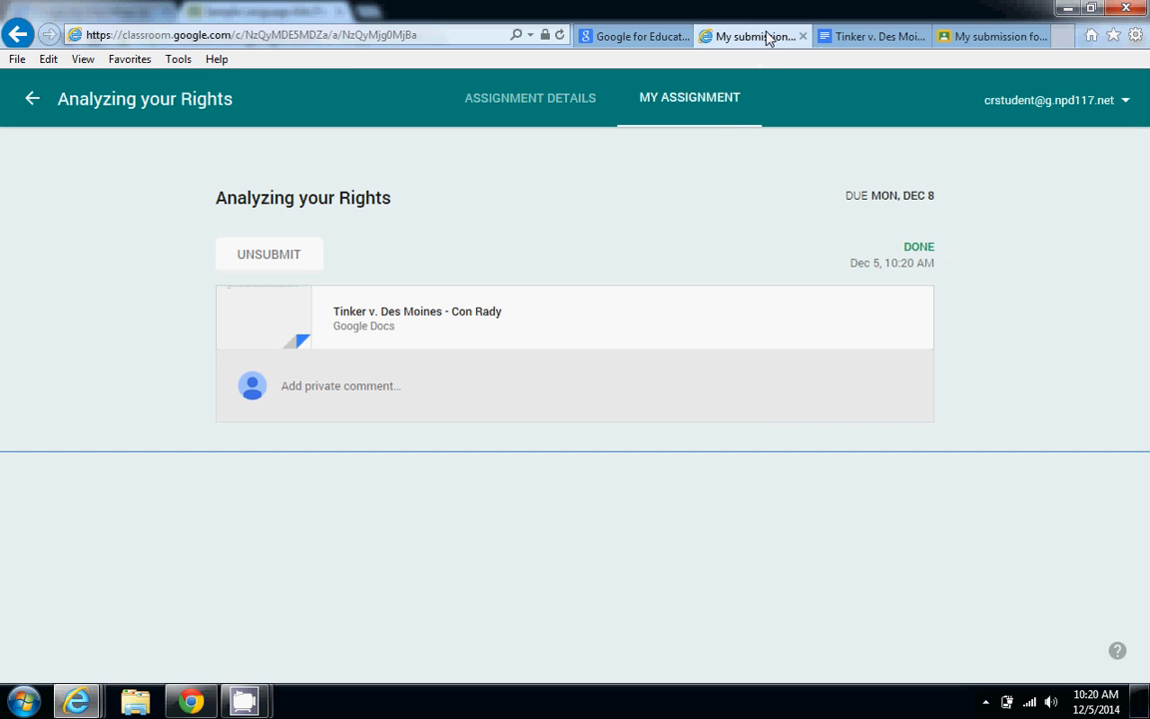
{"action": "left_click", "coordinate": [846, 37]}
{"action": "left_click", "coordinate": [733, 40]}
{"action": "left_click", "coordinate": [956, 37]}
{"action": "left_click", "coordinate": [892, 40]}
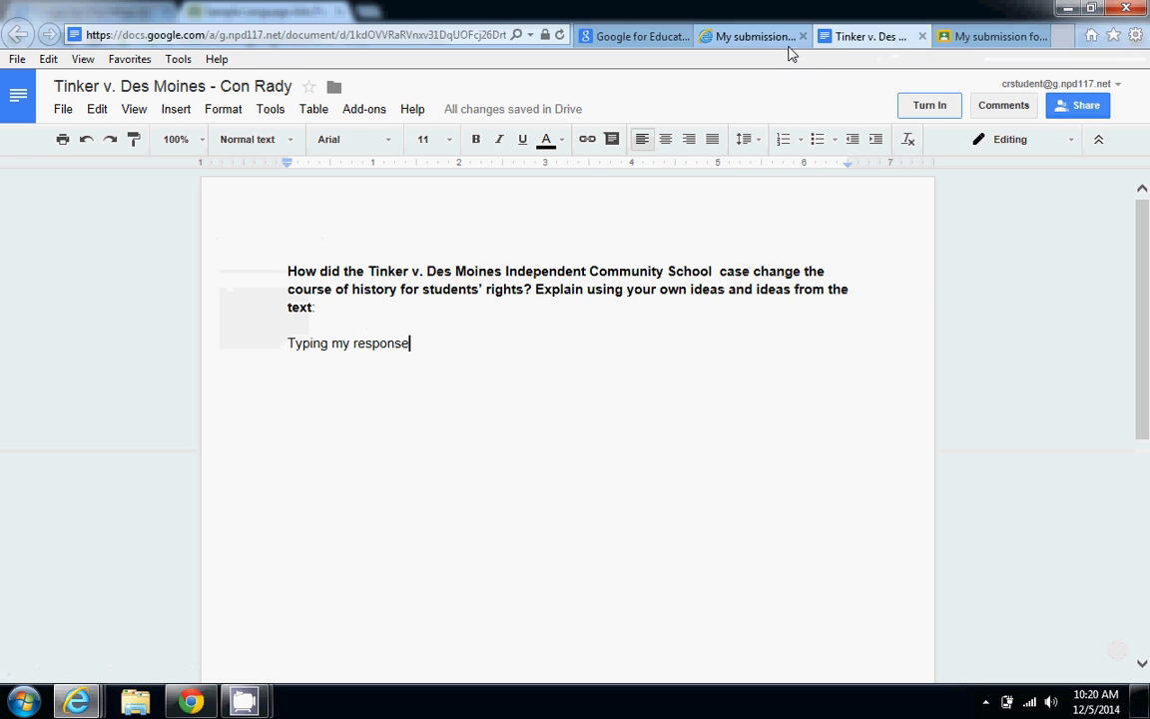
{"action": "left_click", "coordinate": [972, 38]}
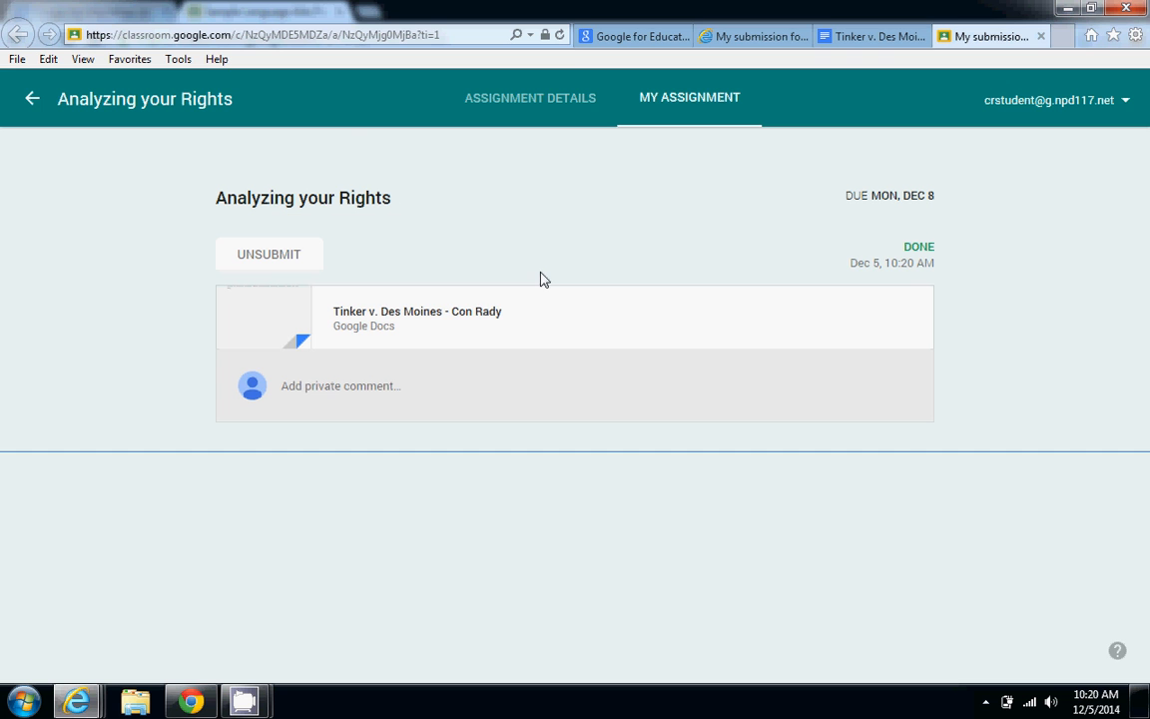
{"action": "left_click", "coordinate": [287, 264]}
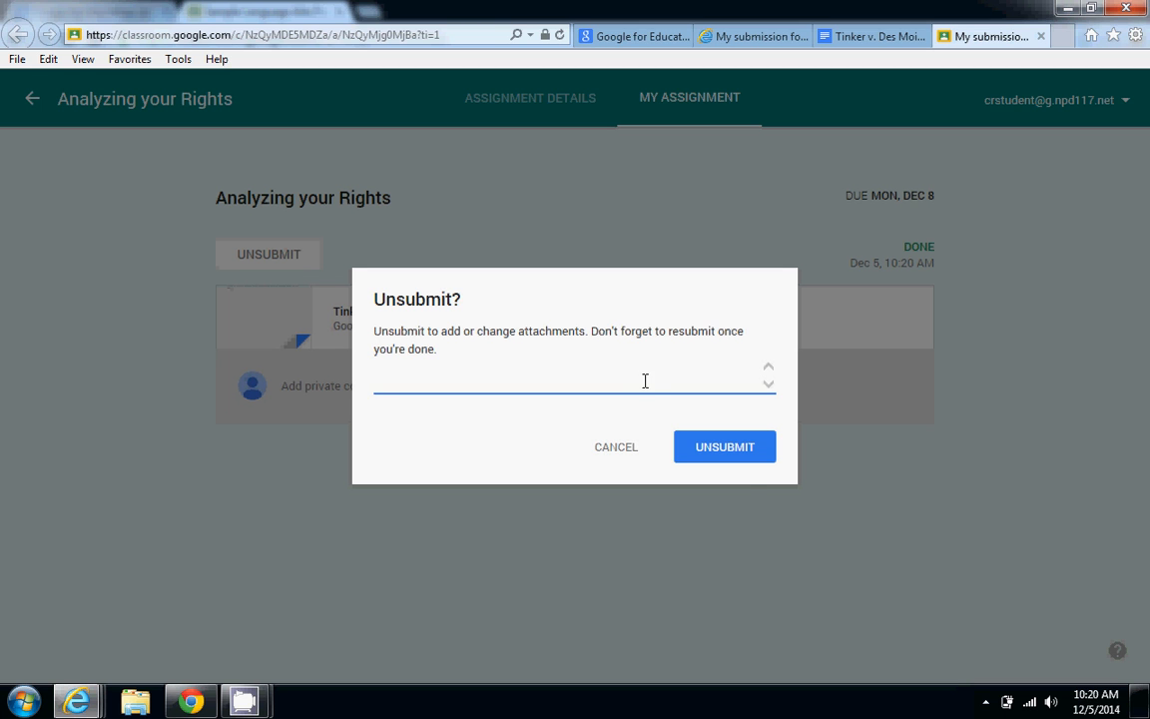
{"action": "left_click", "coordinate": [732, 458]}
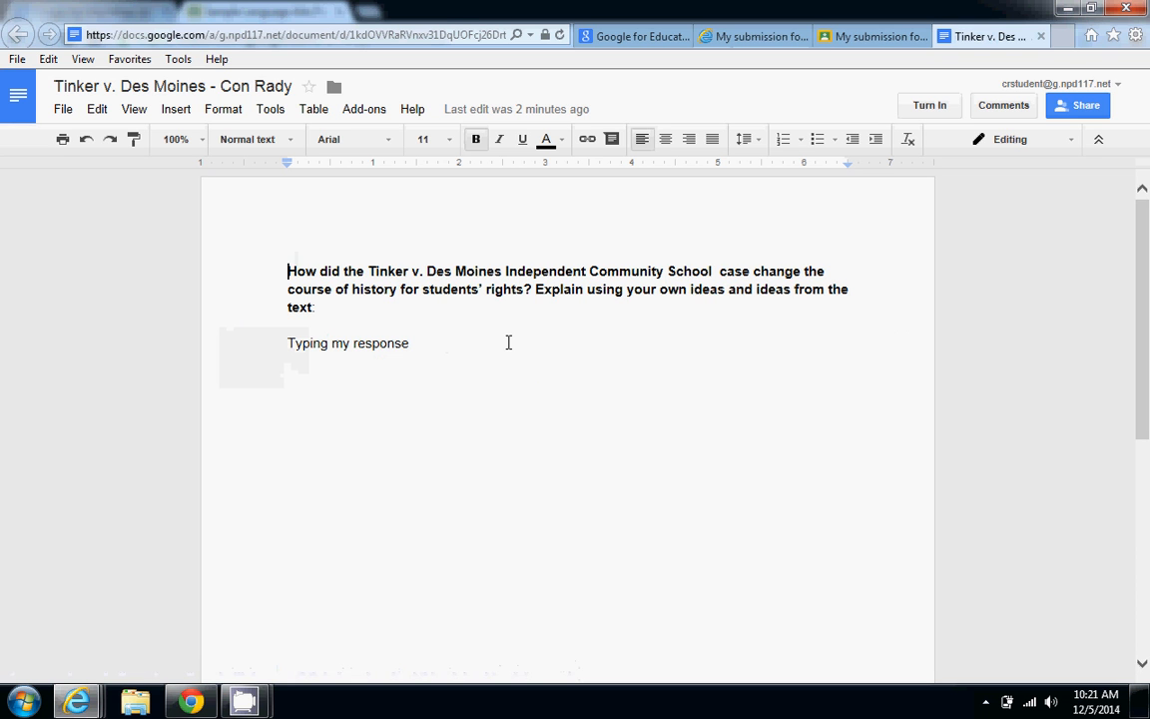
Step: Append " - I would like to add additional content." to the response and turn the document in again
{"action": "left_click", "coordinate": [508, 342]}
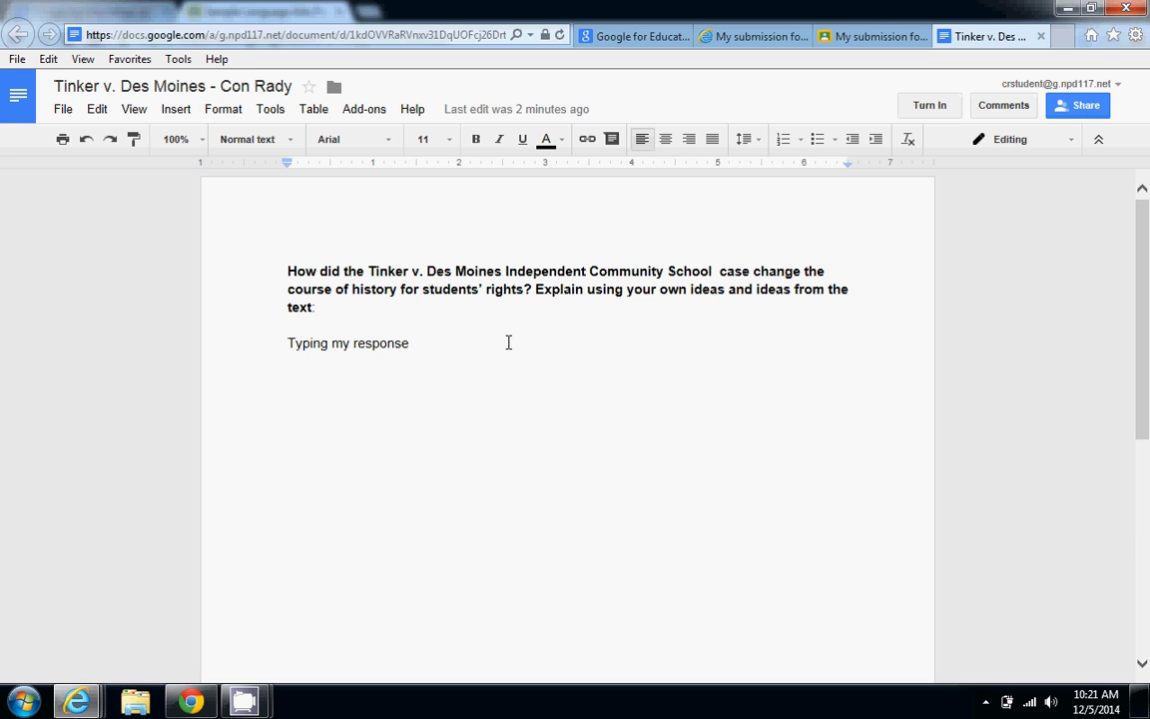
{"action": "type", "text": "-"}
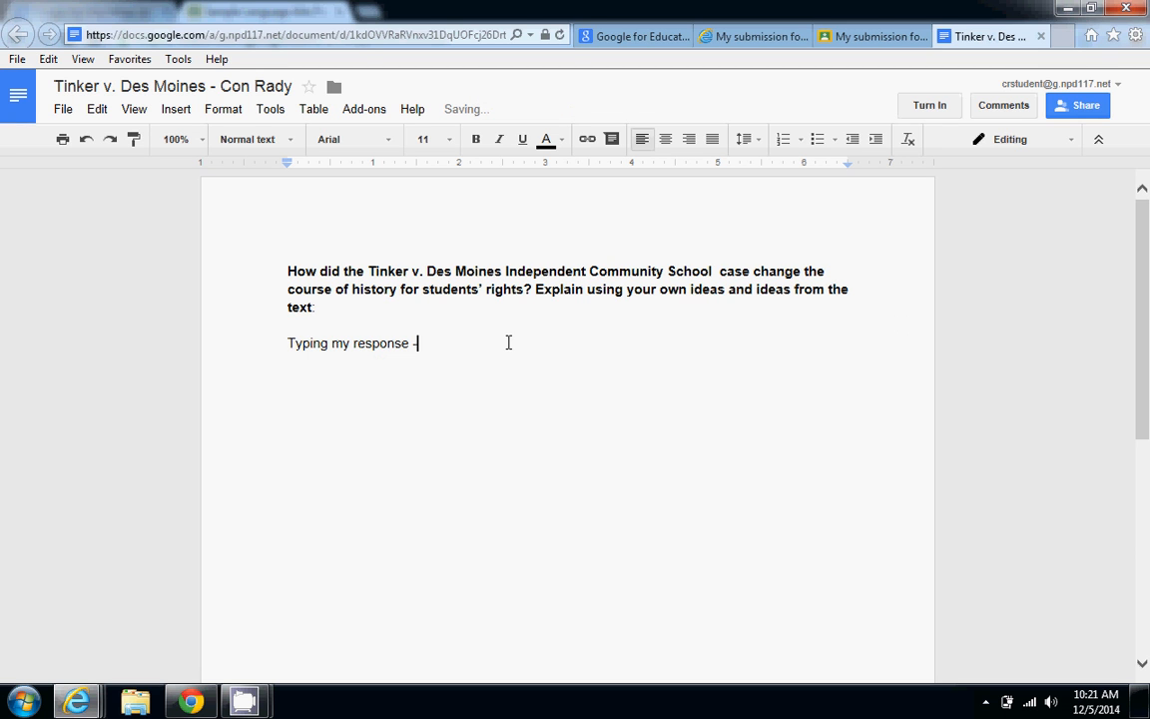
{"action": "type", "text": " I would like to add additional content."}
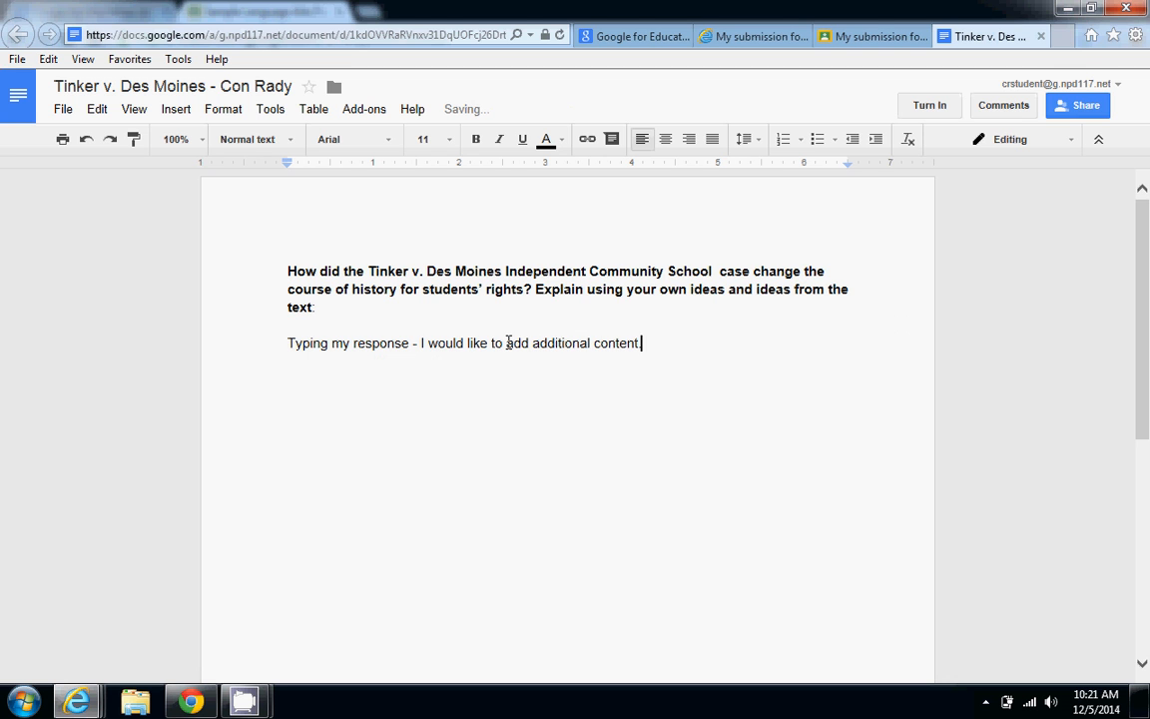
{"action": "left_click", "coordinate": [929, 106]}
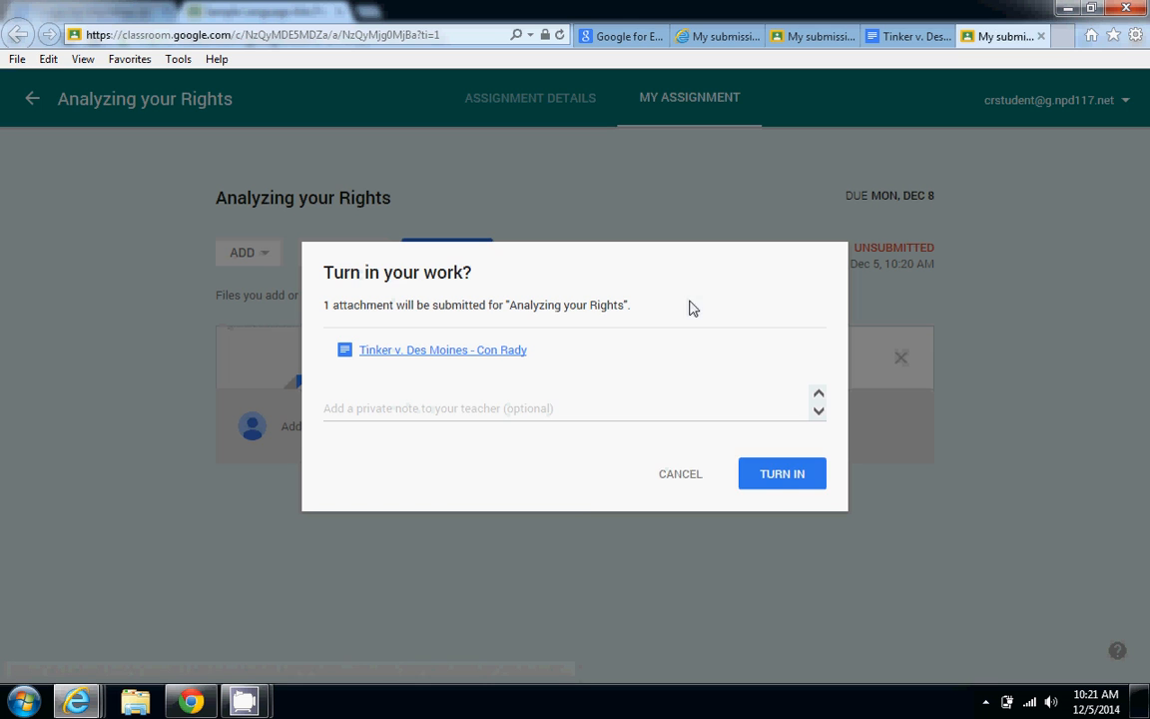
{"action": "left_click", "coordinate": [774, 486]}
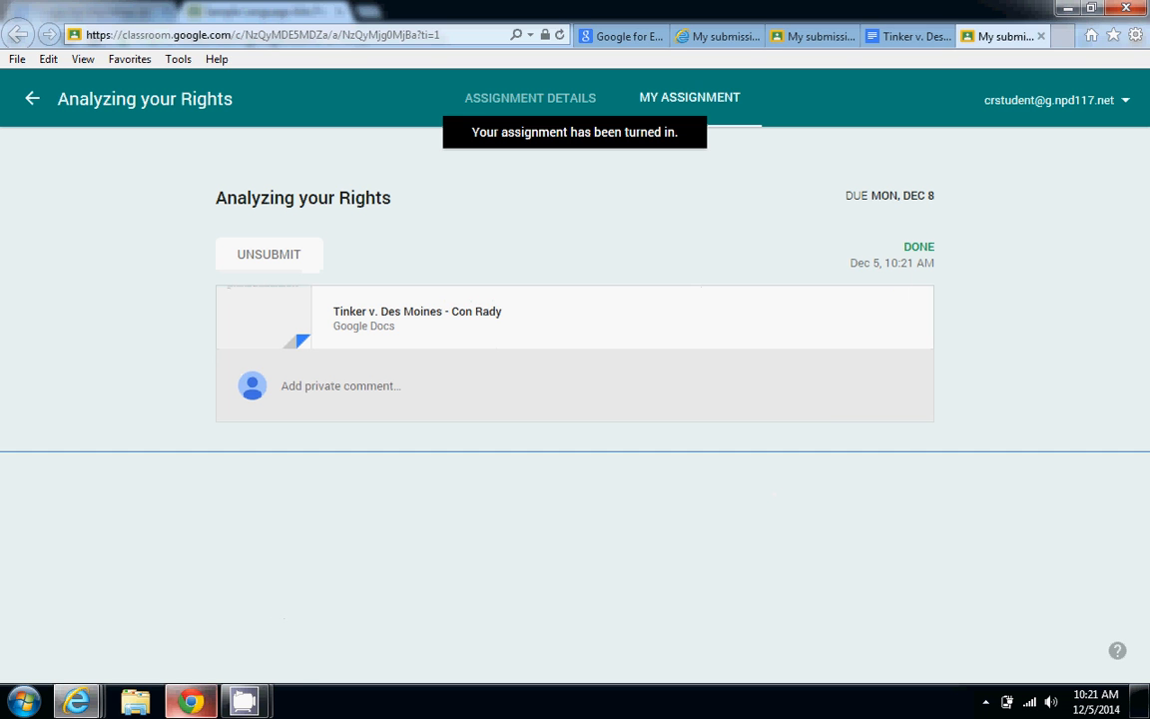
Step: Switch to the teacher's class in Chrome, open the done submissions for Analyzing your Rights, and view the student's submission history
{"action": "mouse_move", "coordinate": [192, 702]}
{"action": "left_click", "coordinate": [199, 579]}
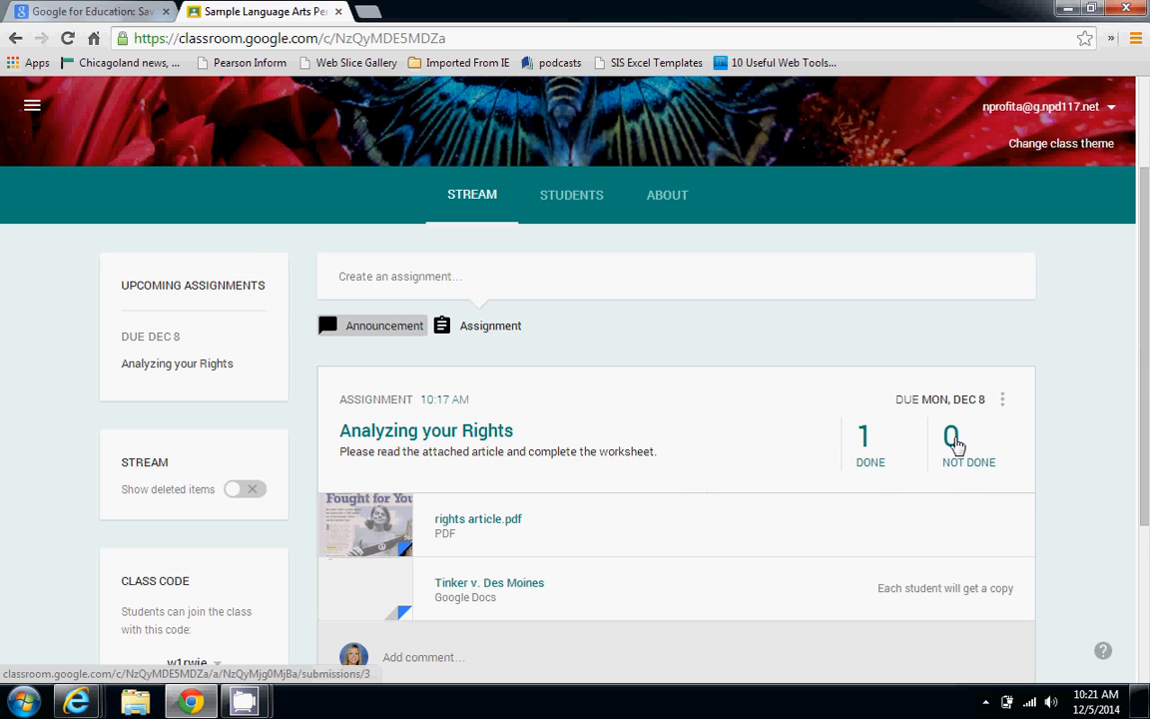
{"action": "left_click", "coordinate": [870, 455]}
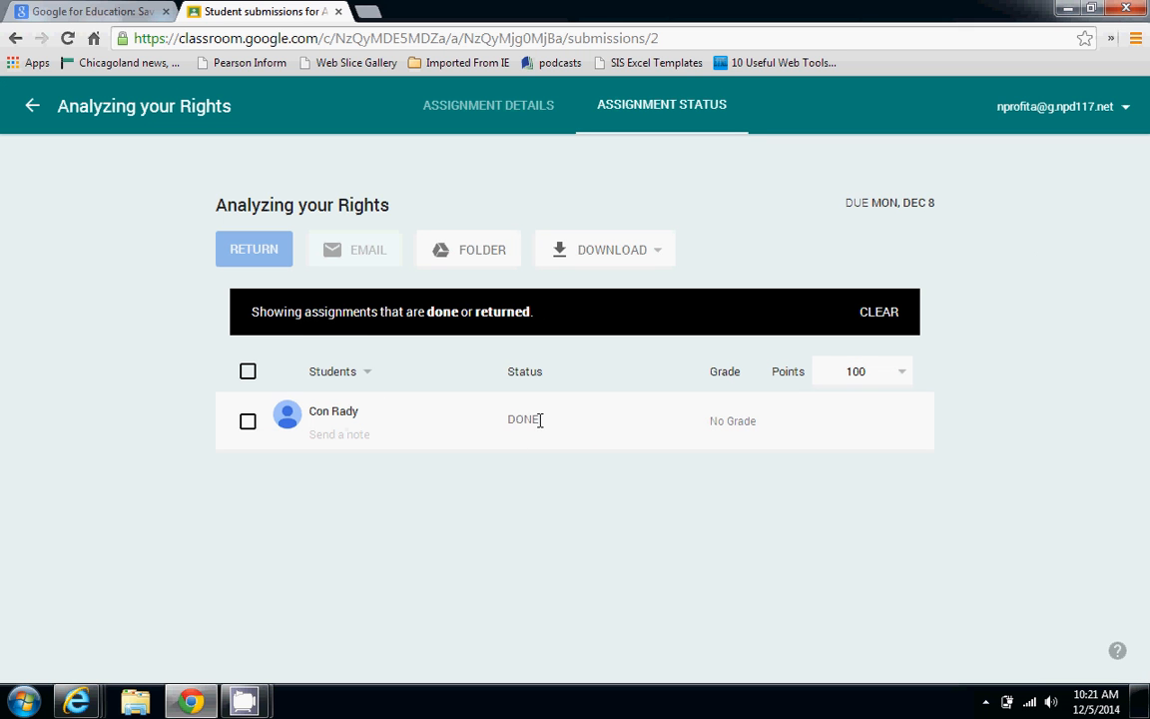
{"action": "left_click", "coordinate": [353, 421]}
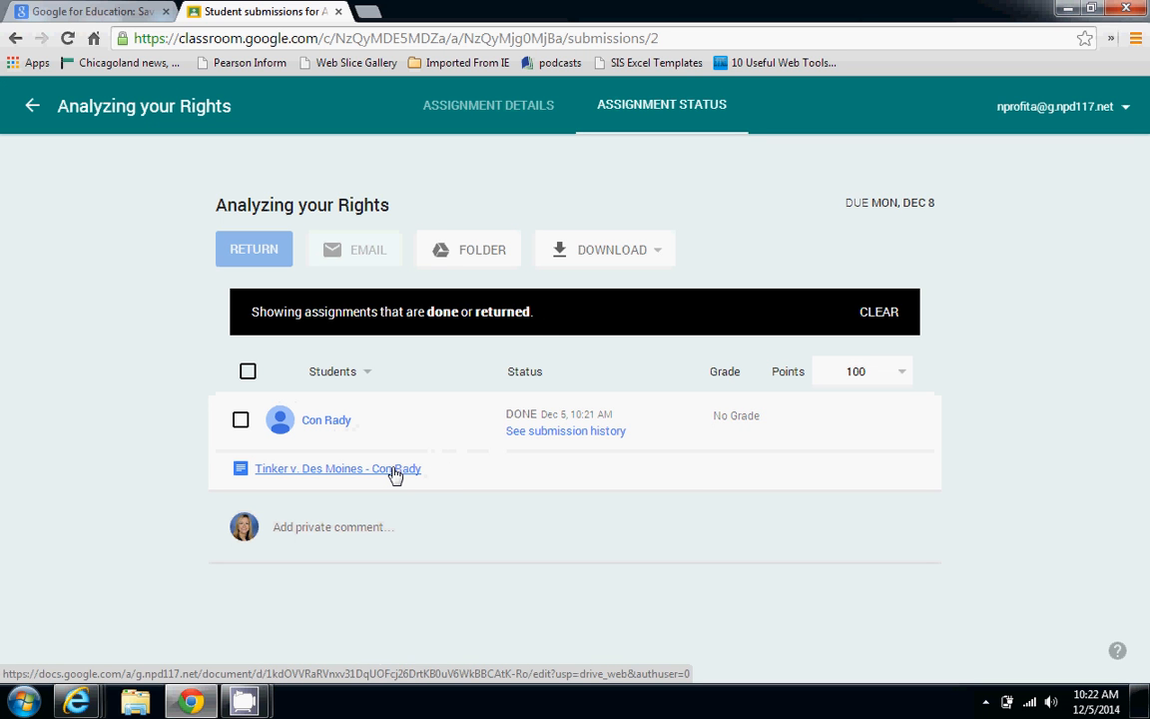
{"action": "left_click", "coordinate": [541, 432]}
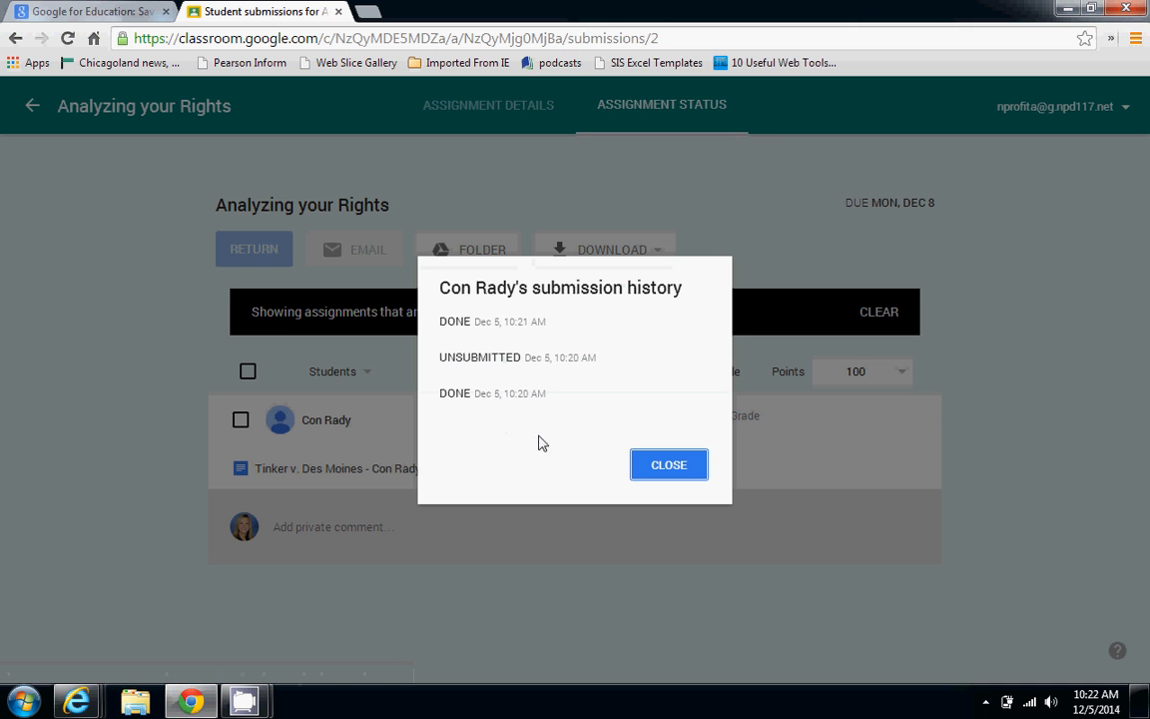
{"action": "left_click", "coordinate": [659, 467]}
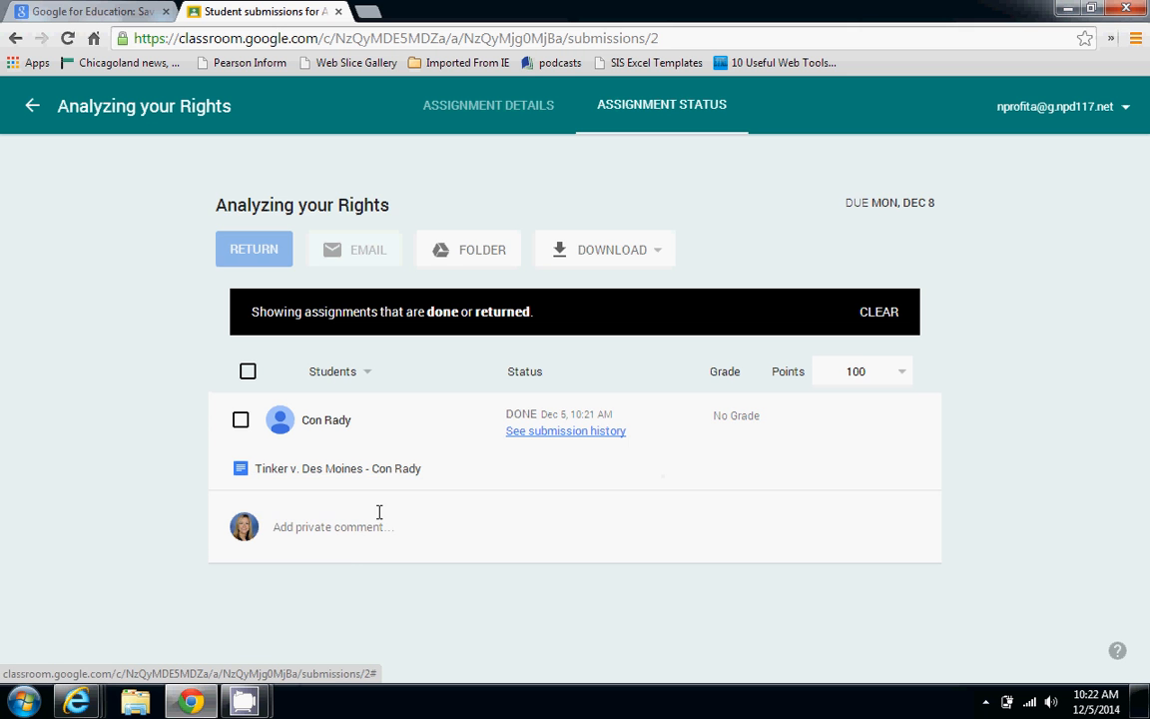
Step: Open the student's submitted Tinker v. Des Moines document and switch it to Suggesting mode
{"action": "left_click", "coordinate": [353, 476]}
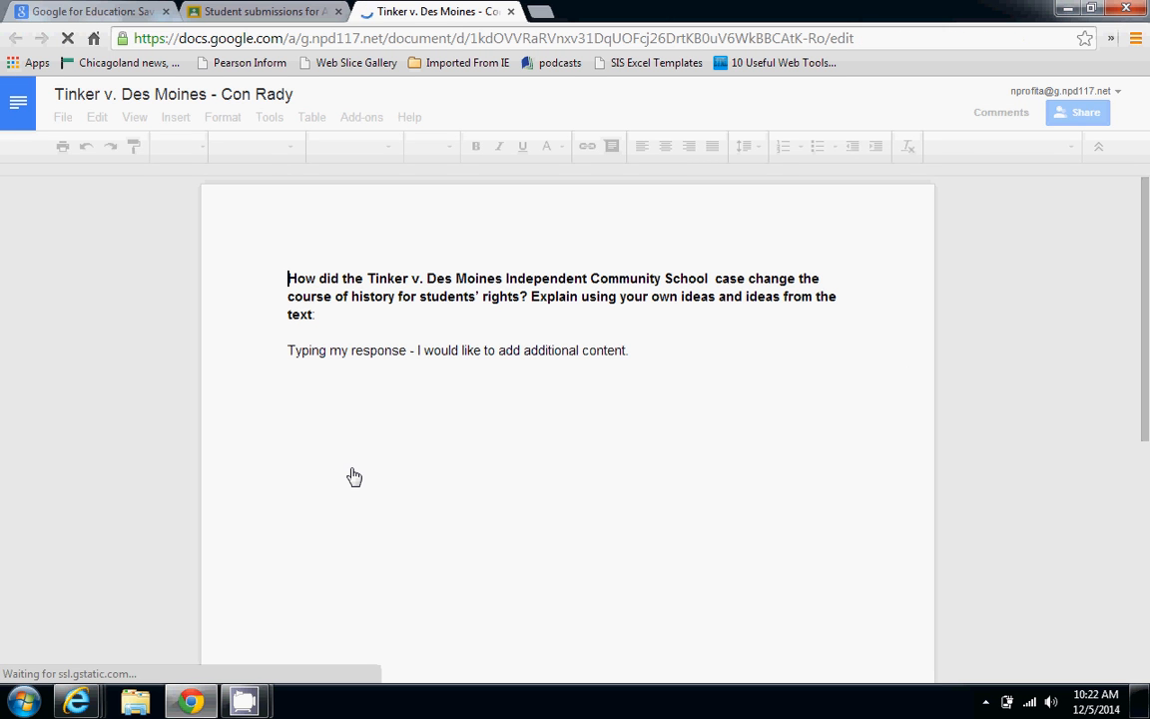
{"action": "left_click", "coordinate": [711, 372]}
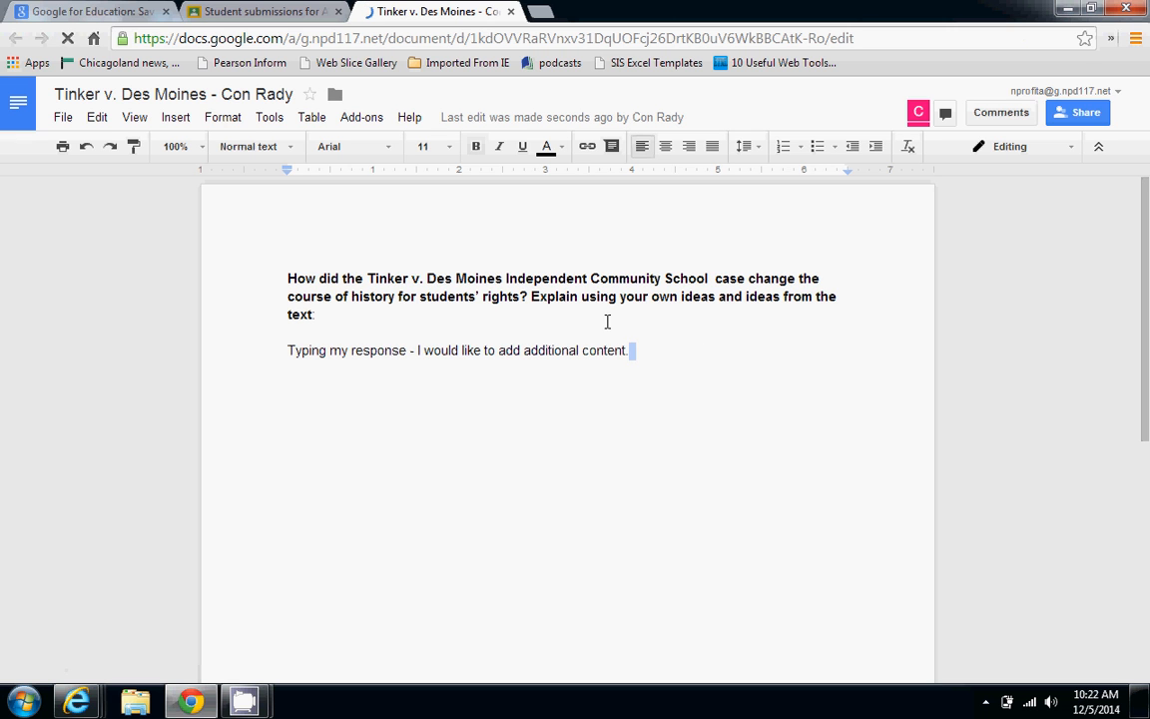
{"action": "left_click", "coordinate": [1068, 147]}
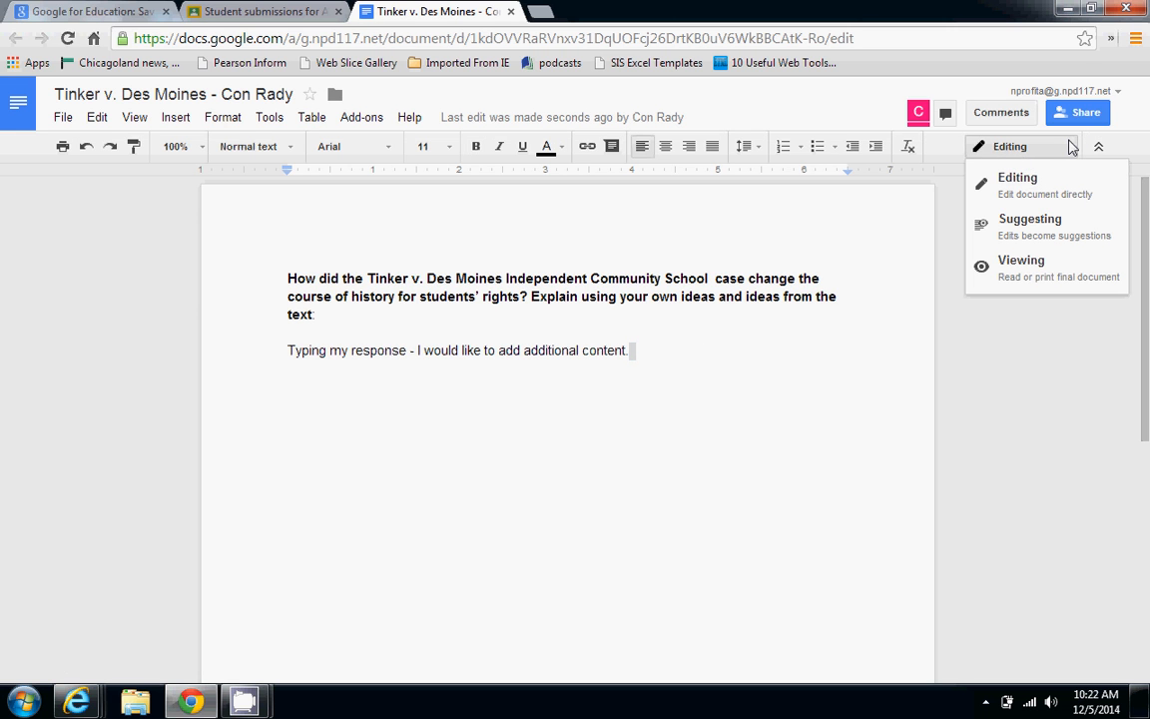
{"action": "left_click", "coordinate": [1066, 232]}
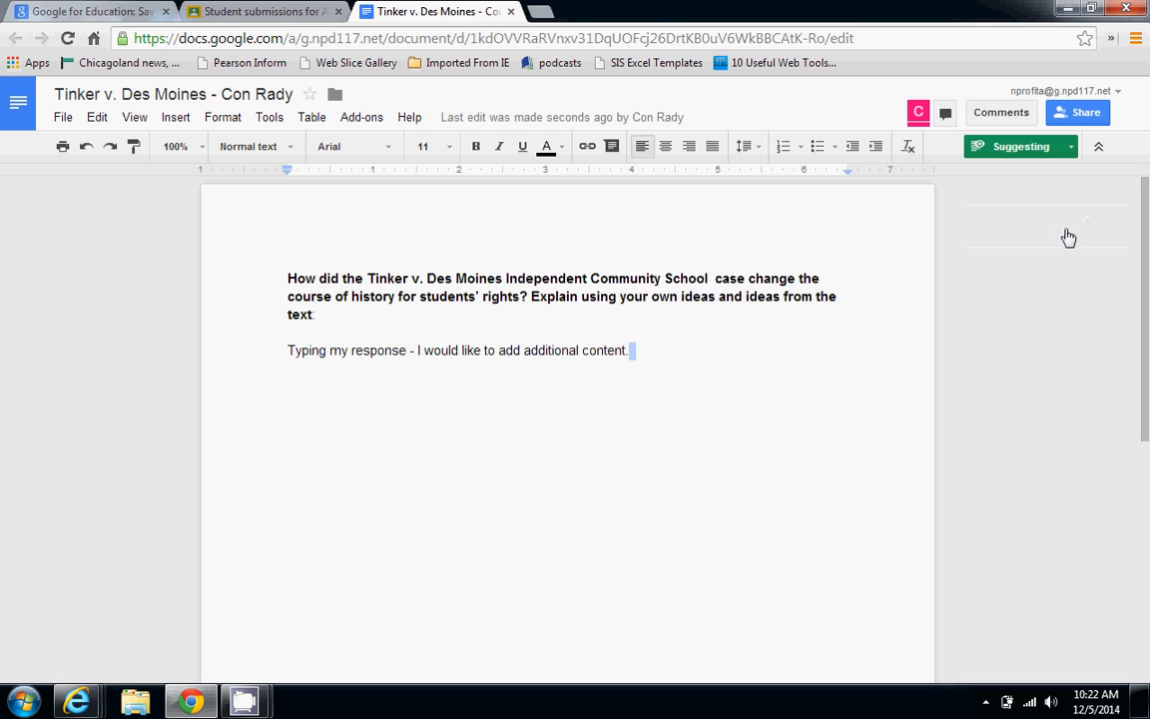
Step: Suggest a new paragraph below the response reading "I would like you to add more detail to your essay." and inspect the suggestion
{"action": "left_click", "coordinate": [623, 404]}
{"action": "left_click", "coordinate": [672, 350]}
{"action": "key", "text": "Return"}
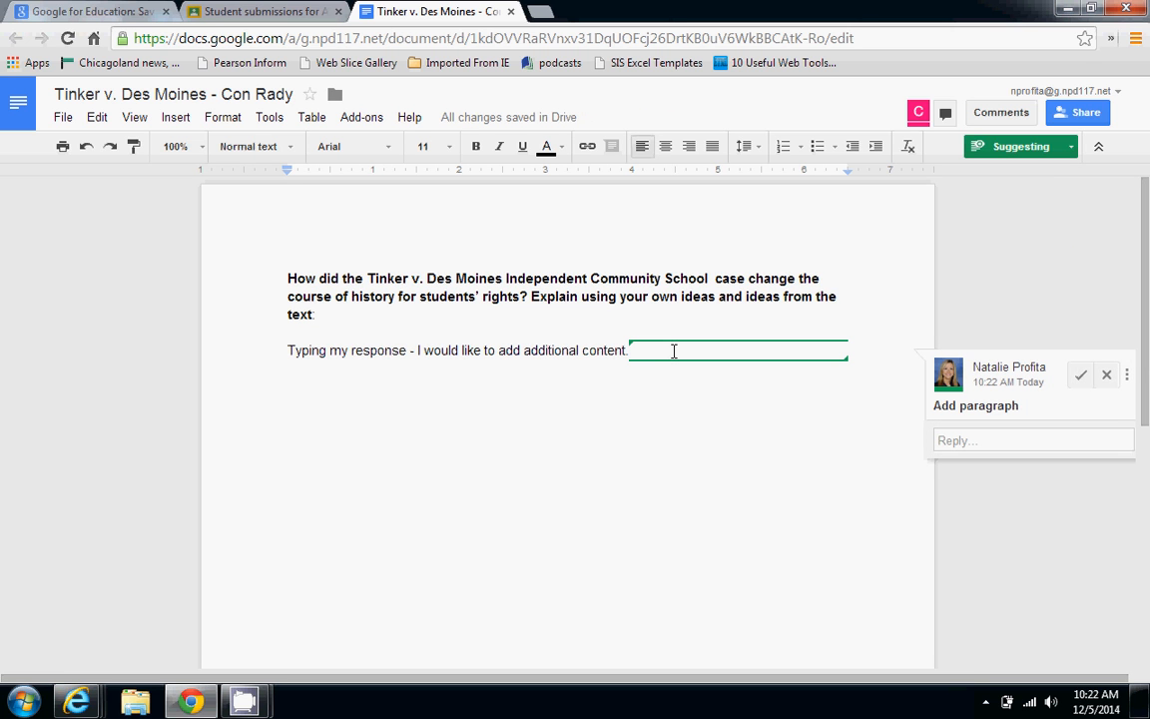
{"action": "type", "text": "I would like"}
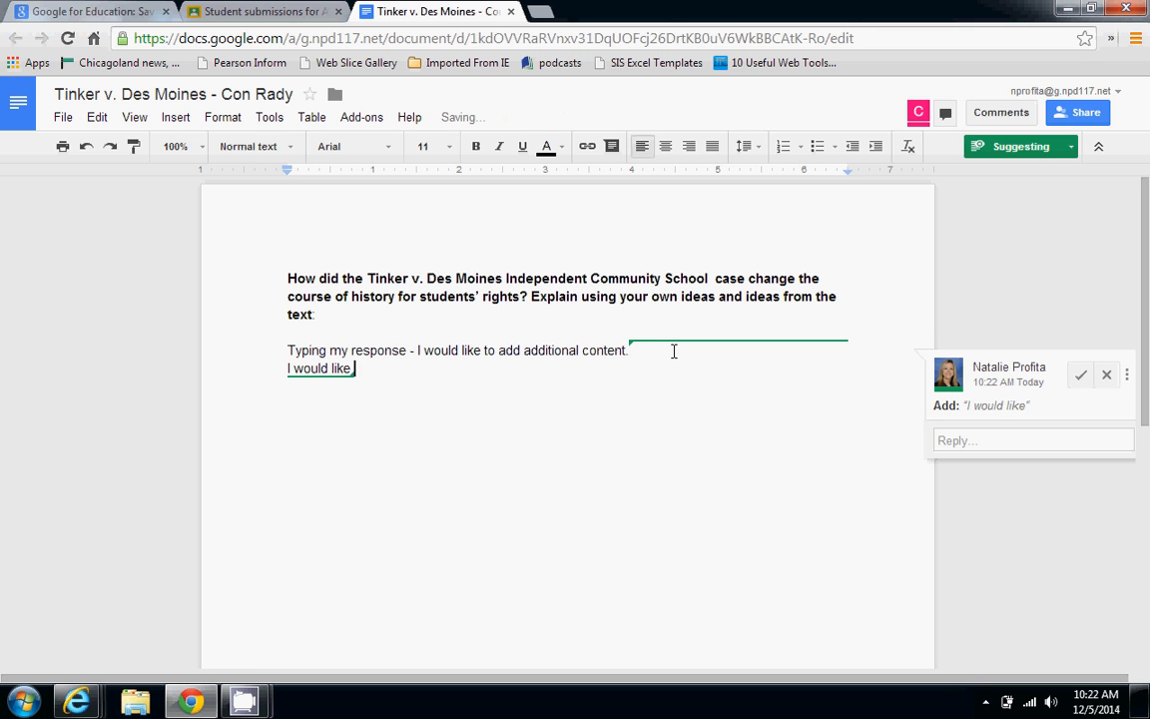
{"action": "type", "text": " you to add m"}
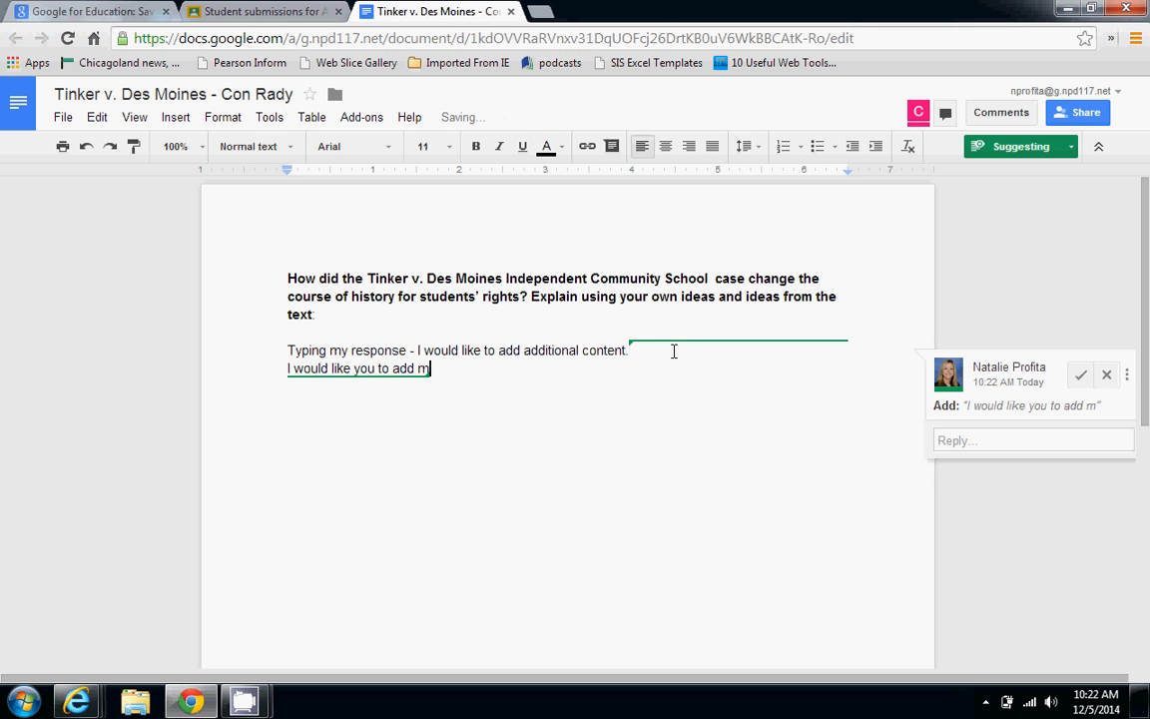
{"action": "type", "text": "ore detail to you"}
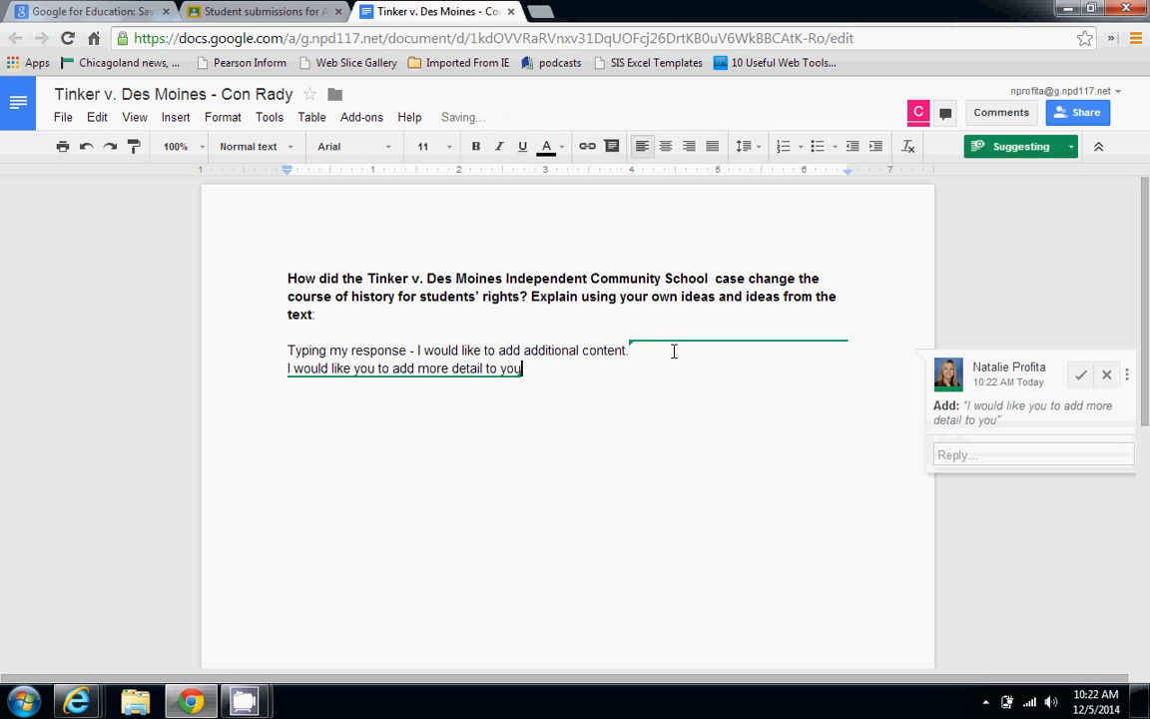
{"action": "type", "text": "r essay."}
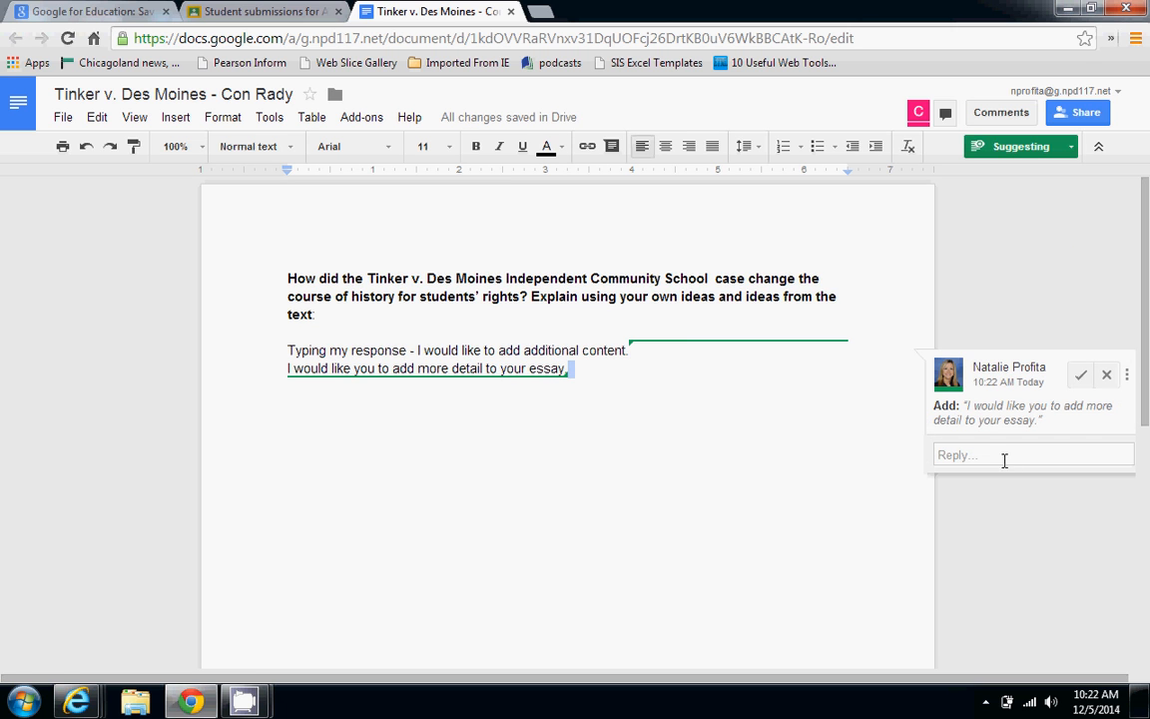
{"action": "left_click", "coordinate": [1041, 236]}
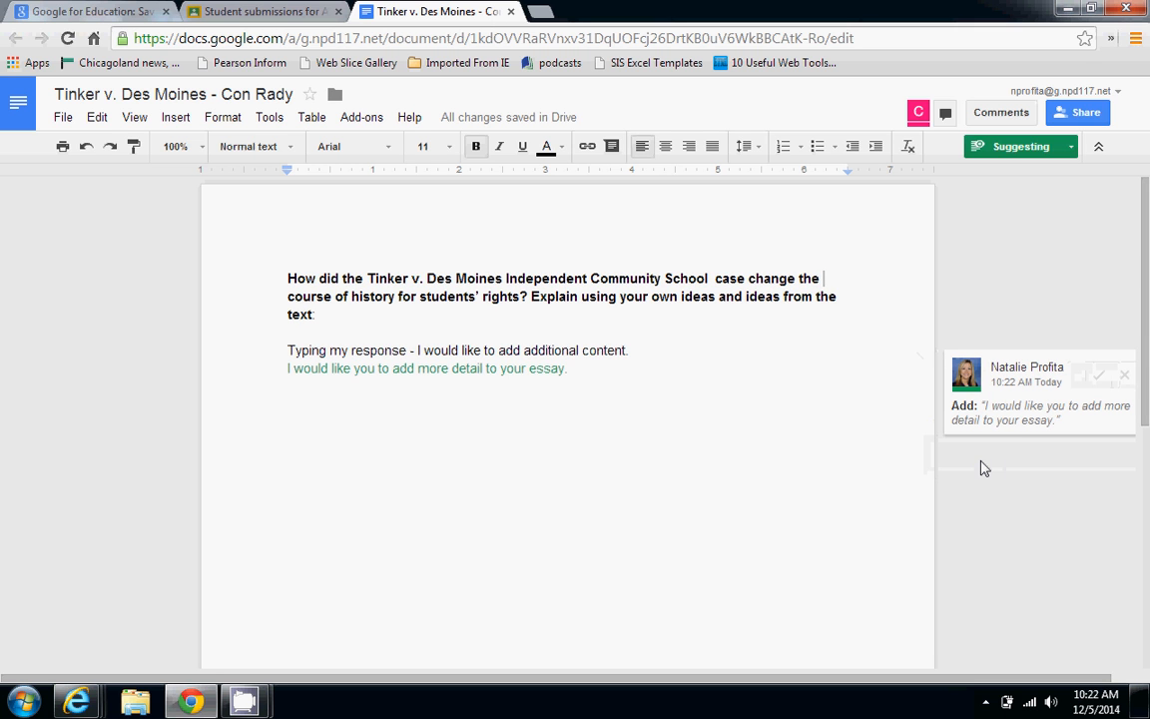
{"action": "mouse_move", "coordinate": [986, 423]}
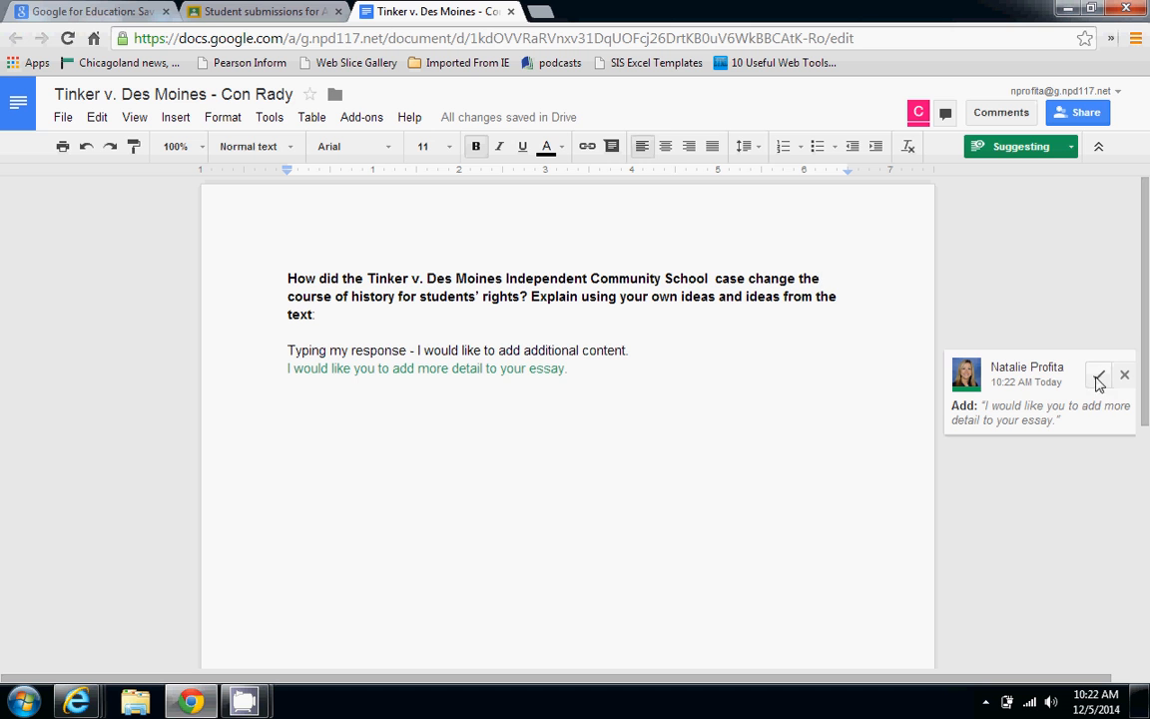
{"action": "left_click", "coordinate": [1058, 427]}
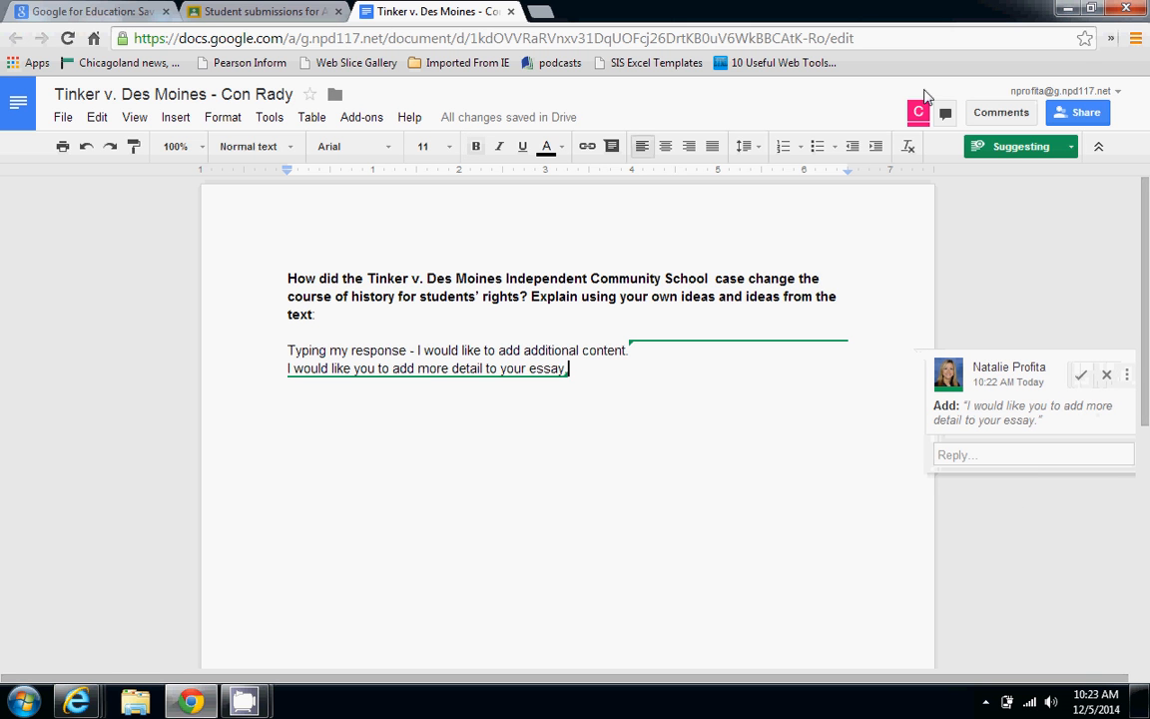
Step: Close the student's document, grade the Analyzing your Rights submission 95 out of 100, and return it to the student
{"action": "left_click", "coordinate": [511, 12]}
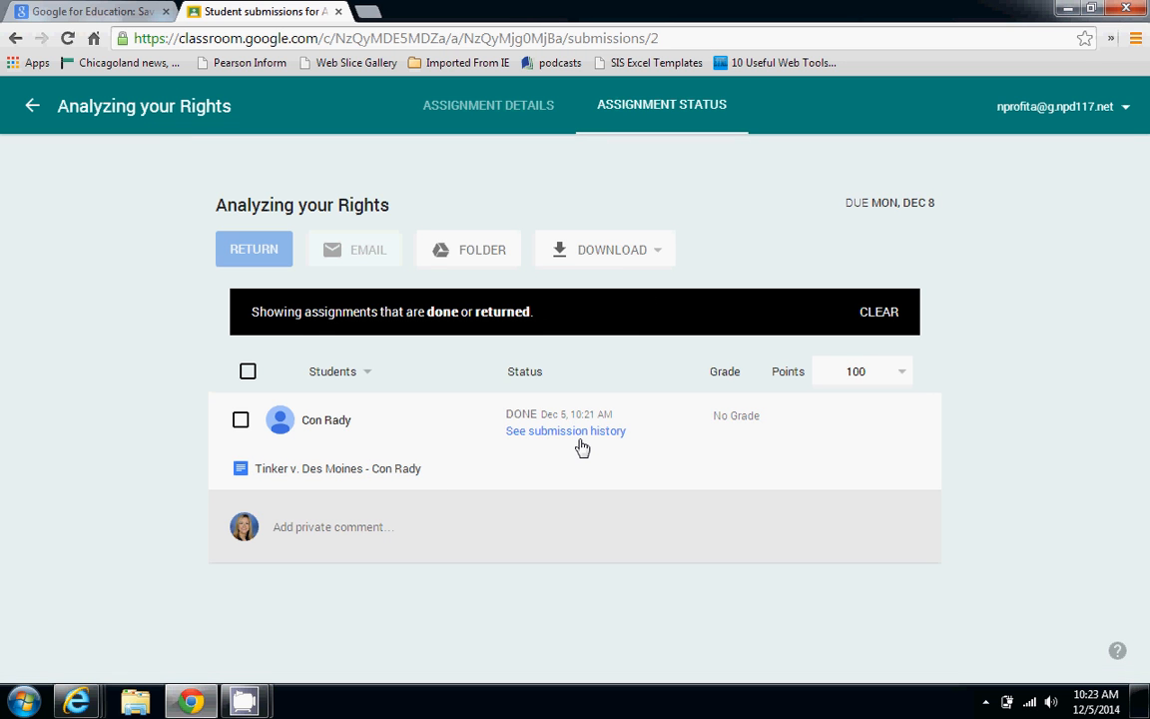
{"action": "left_click", "coordinate": [859, 370]}
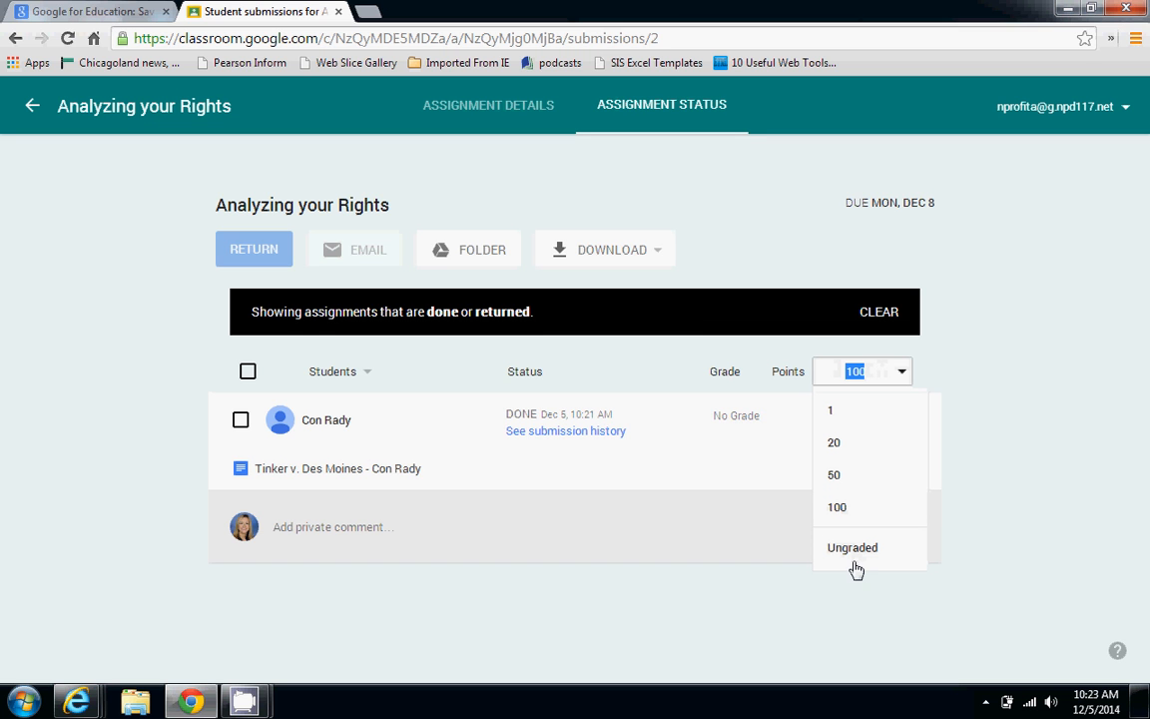
{"action": "left_click", "coordinate": [735, 415]}
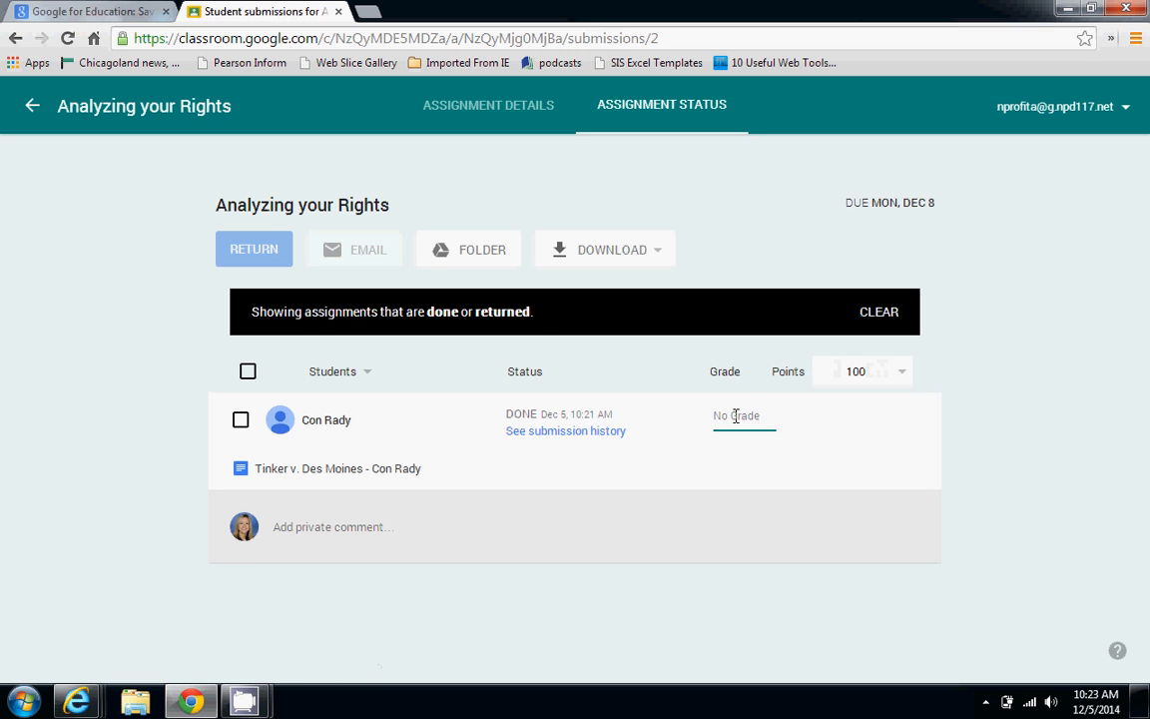
{"action": "type", "text": "95"}
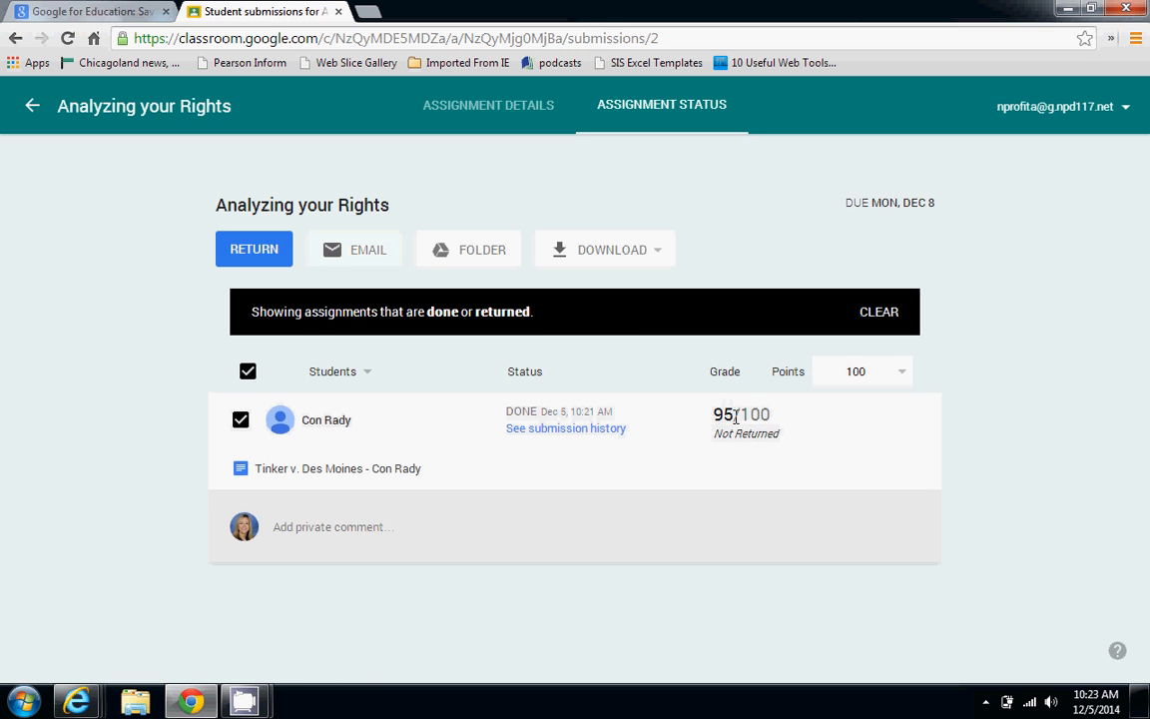
{"action": "left_click", "coordinate": [958, 489]}
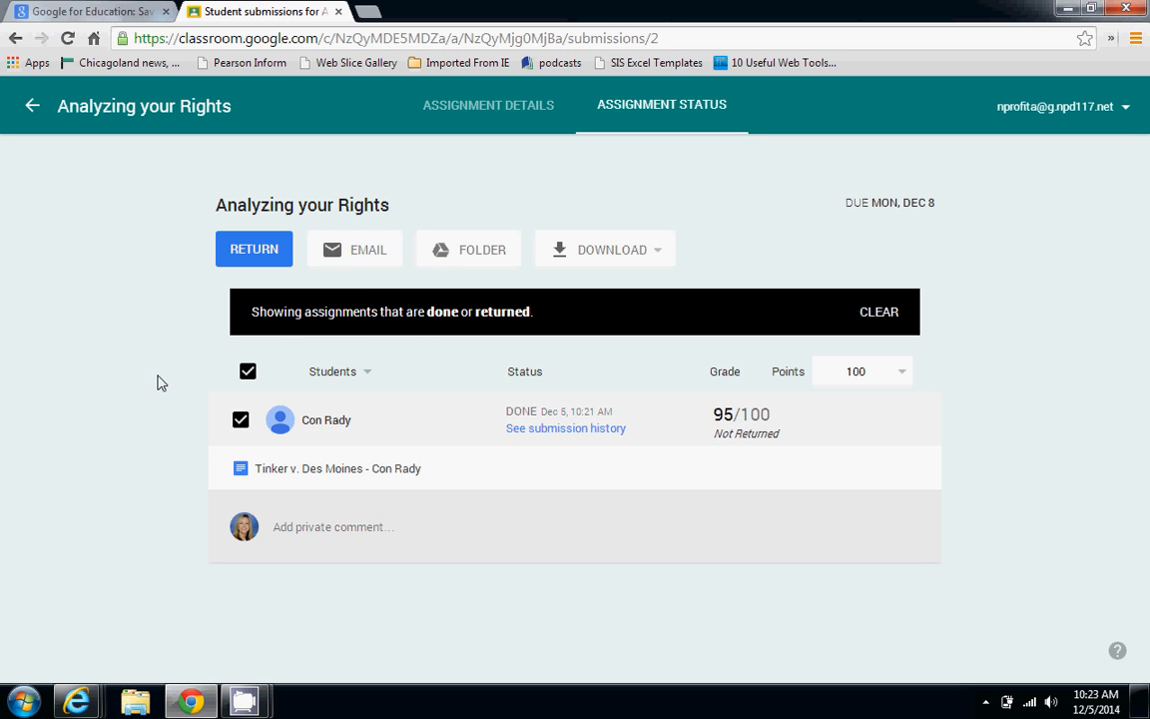
{"action": "left_click", "coordinate": [254, 249]}
{"action": "left_click", "coordinate": [772, 488]}
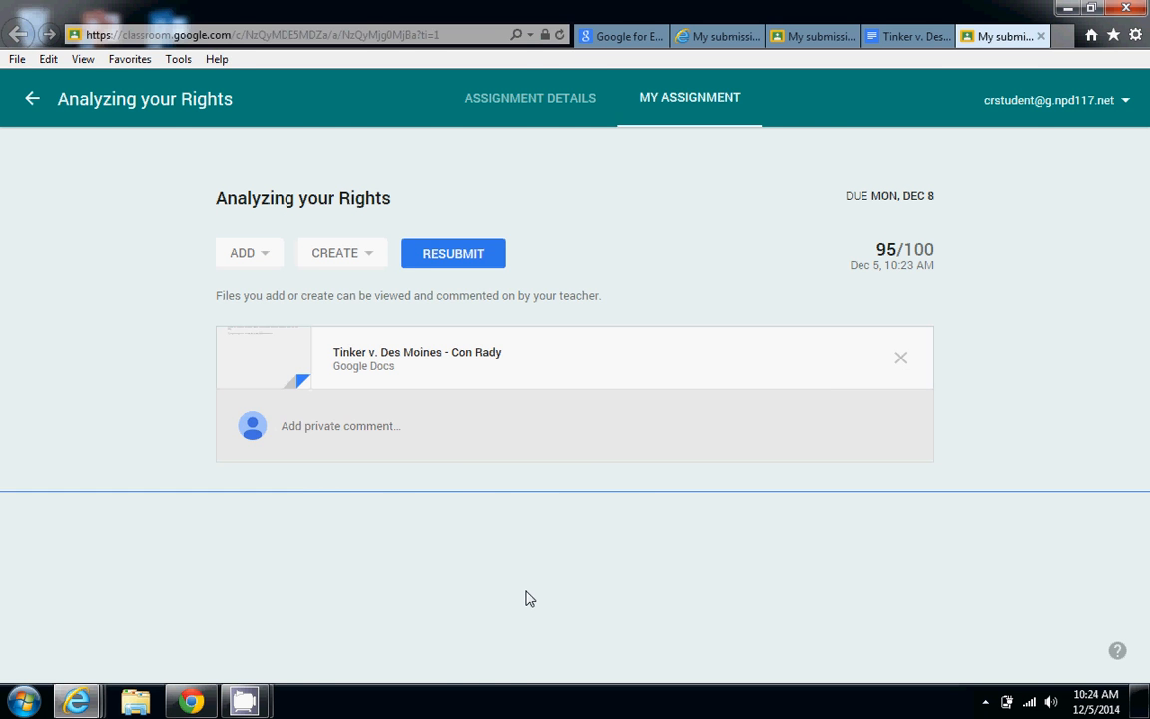
Step: In the teacher's Drive in Chrome, move the Sample Language Arts Period 5A folder from Classroom into Hapara Sample LA Period 1A, and return to the class page
{"action": "left_click", "coordinate": [190, 701]}
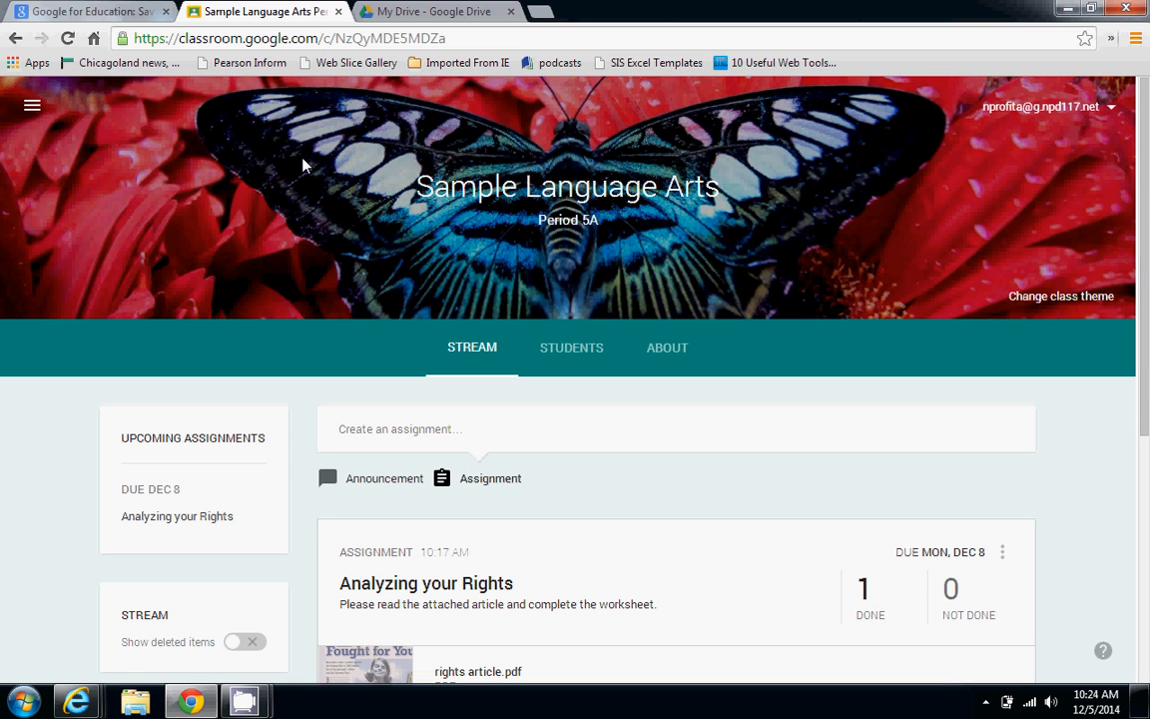
{"action": "left_click", "coordinate": [458, 9]}
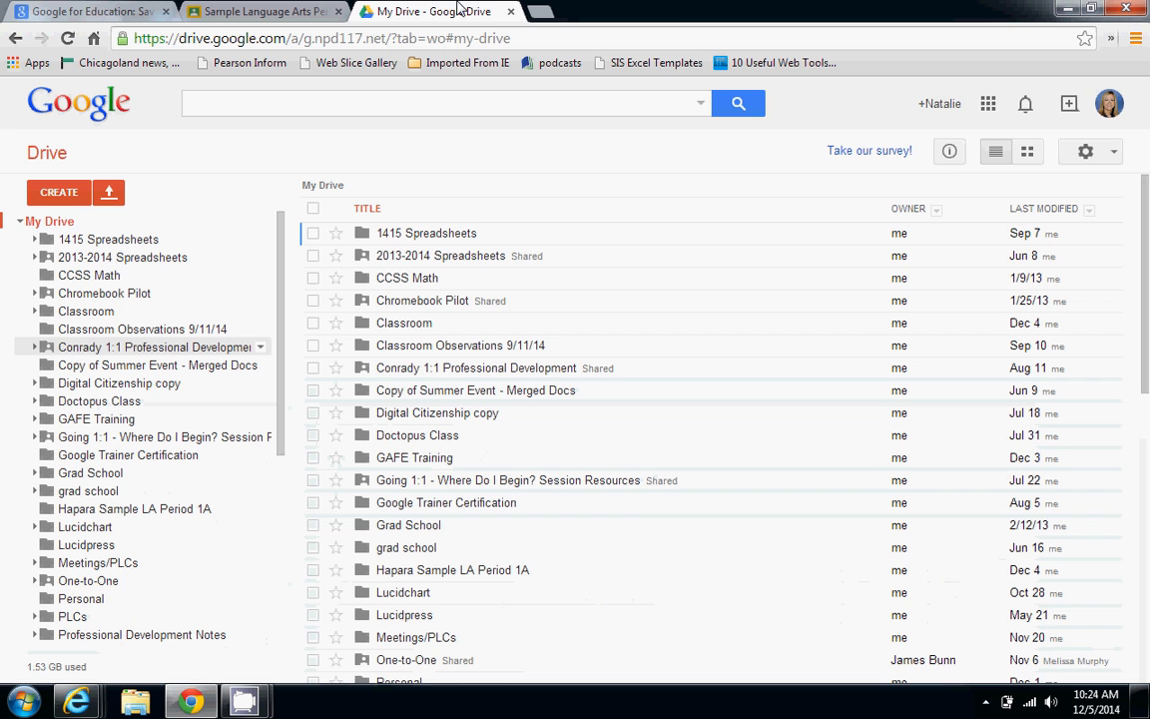
{"action": "left_click", "coordinate": [415, 326]}
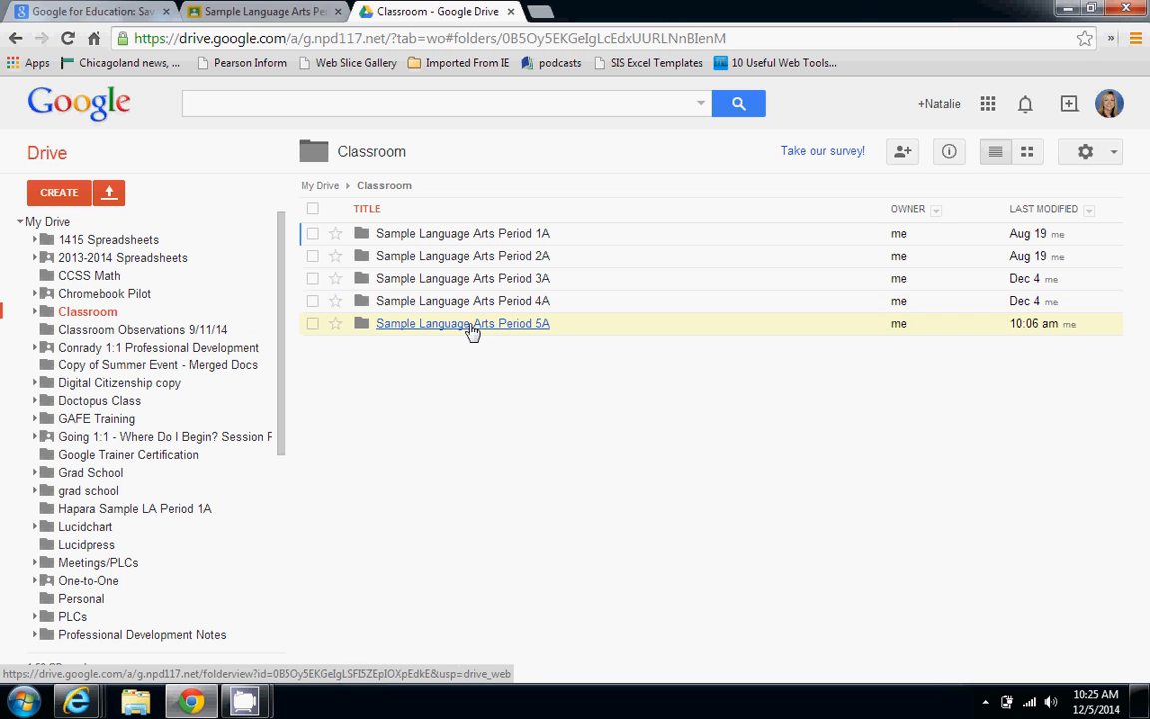
{"action": "left_click_drag", "start_coordinate": [367, 331], "coordinate": [84, 514]}
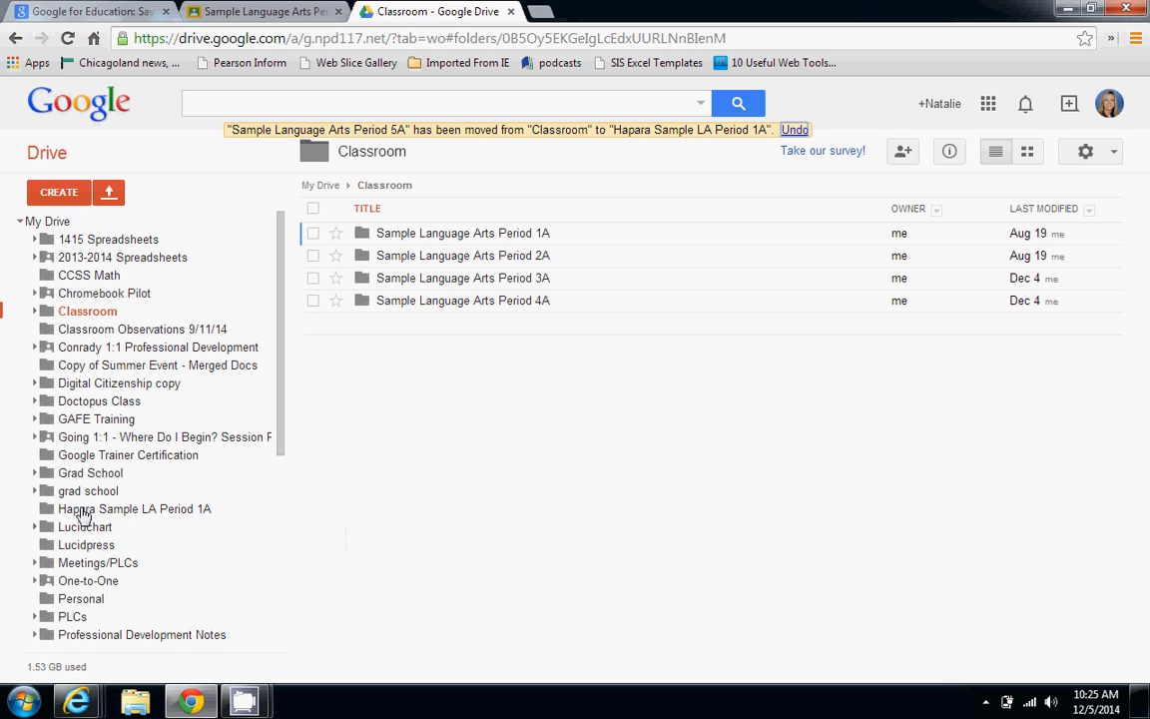
{"action": "left_click", "coordinate": [272, 11]}
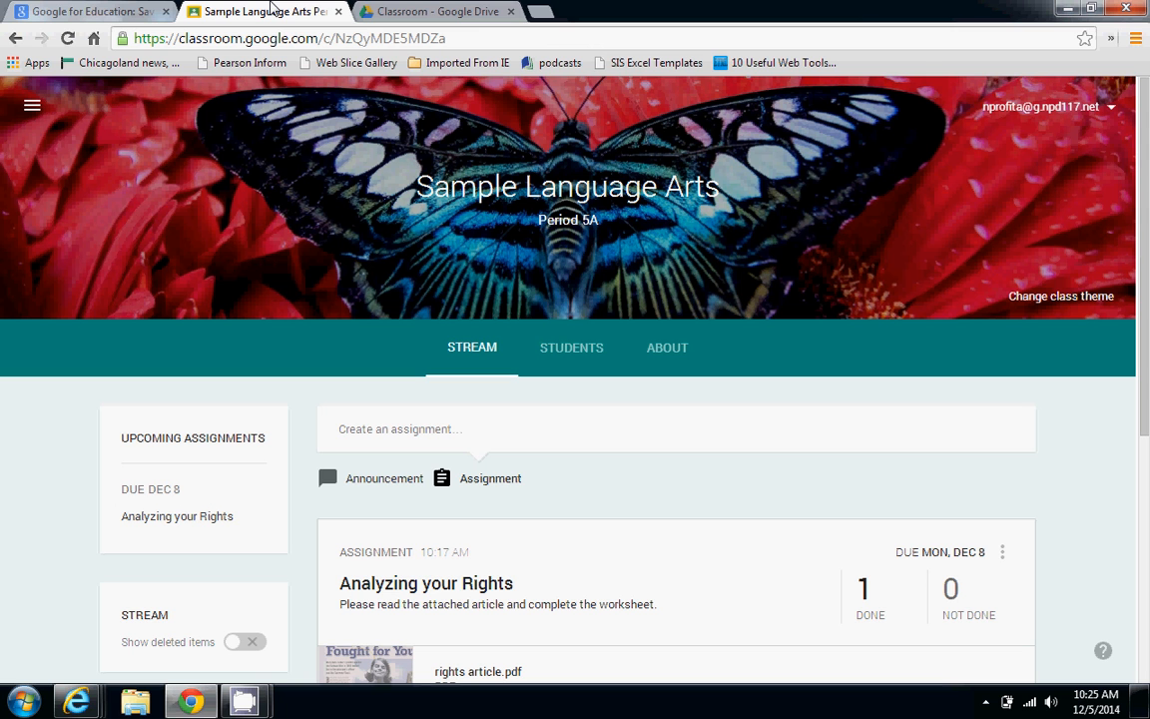